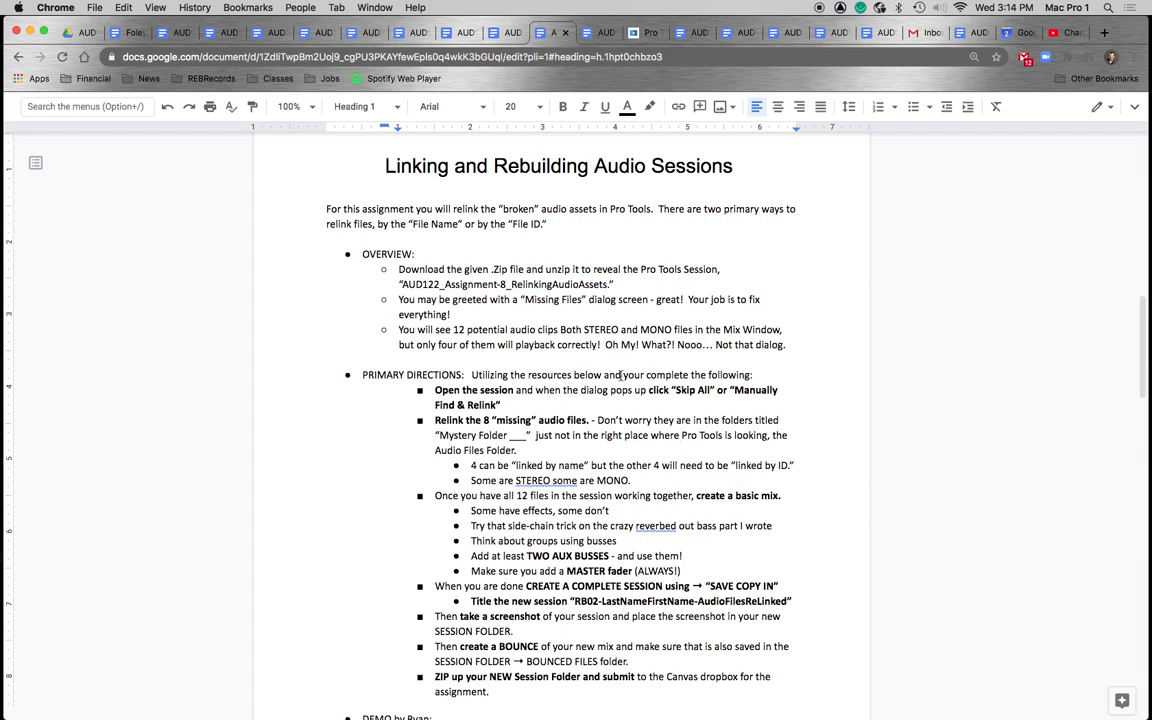
- Switch to Finder and widen the window showing the AUD122_Assignment-8_RelinkingAudioAssets session folder
key(super+Tab)
key(super+Tab)
key(super+Tab)
key(super+Tab)
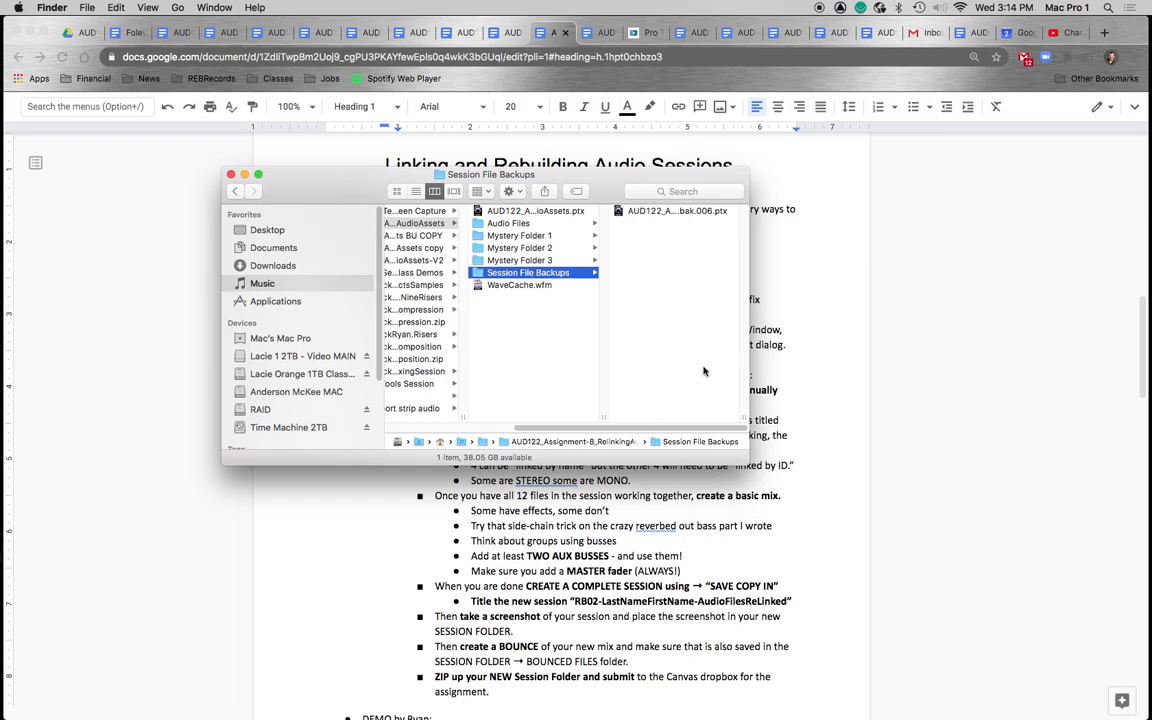
click(514, 210)
drag(599, 414, 722, 406)
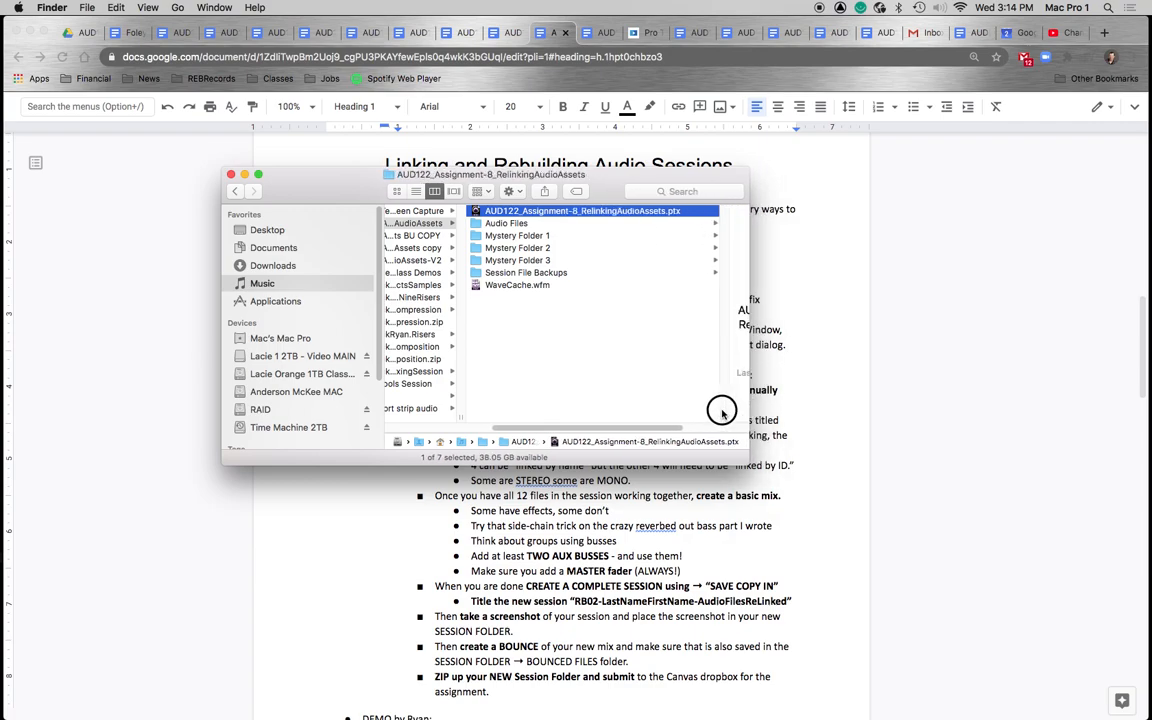
- Browse the contents of Mystery Folder 1, Mystery Folder 2 and Mystery Folder 3
click(524, 237)
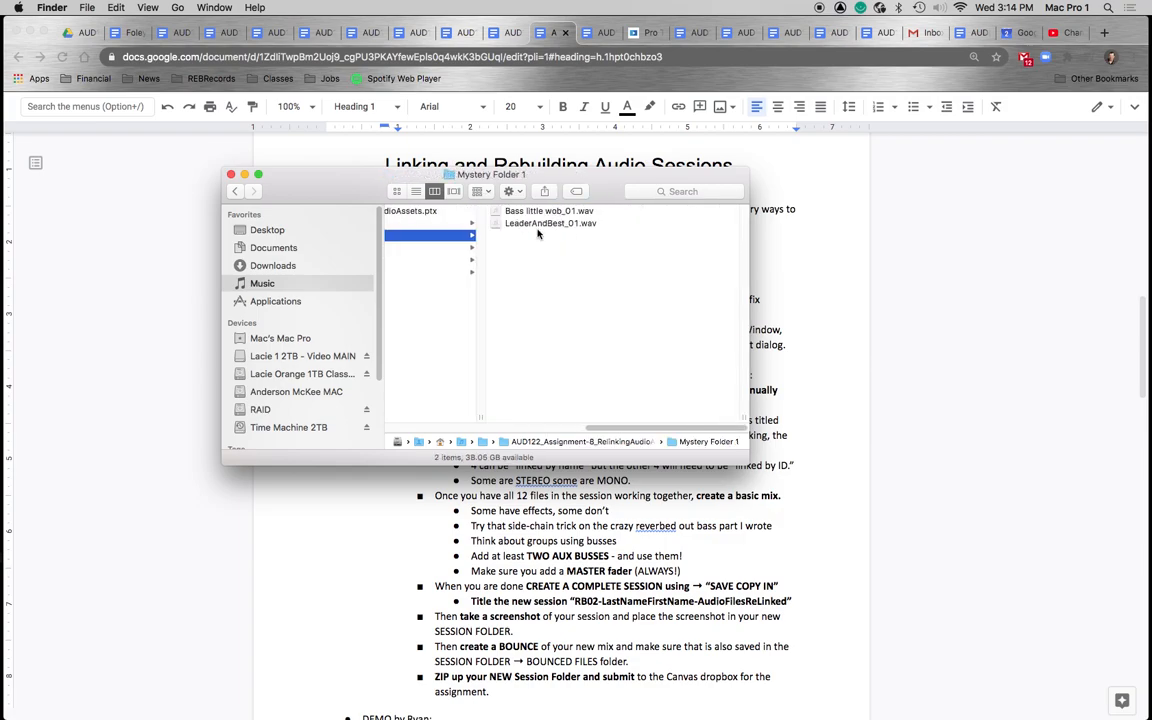
click(425, 247)
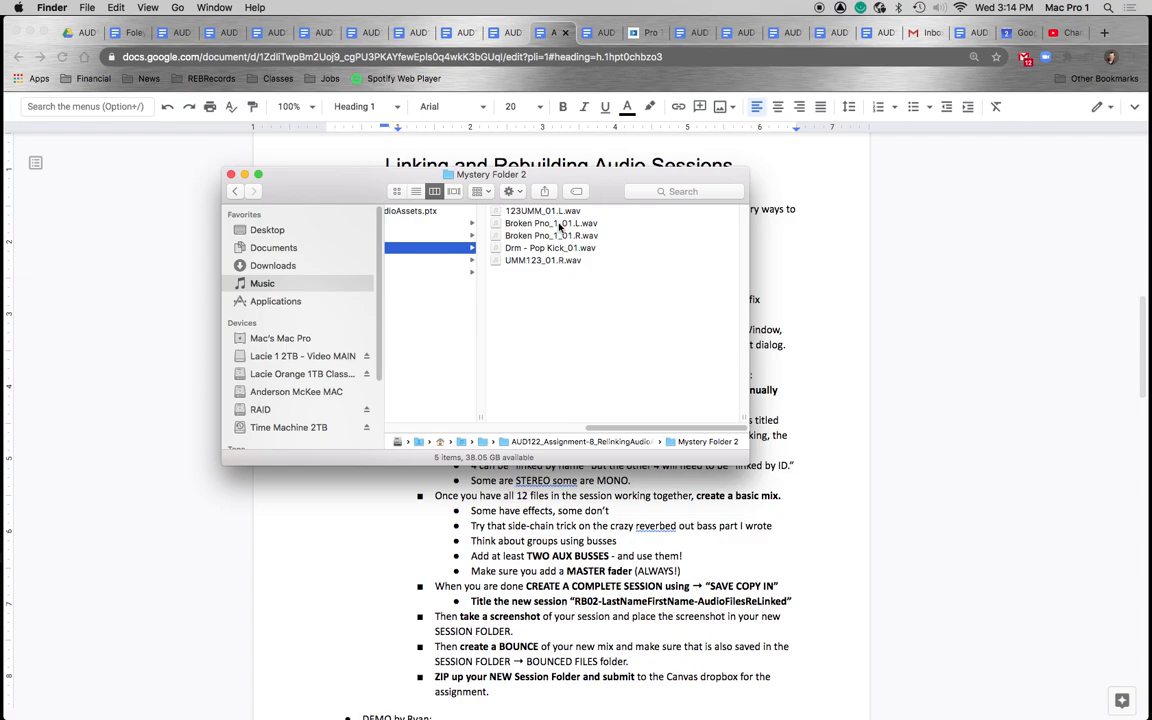
click(424, 259)
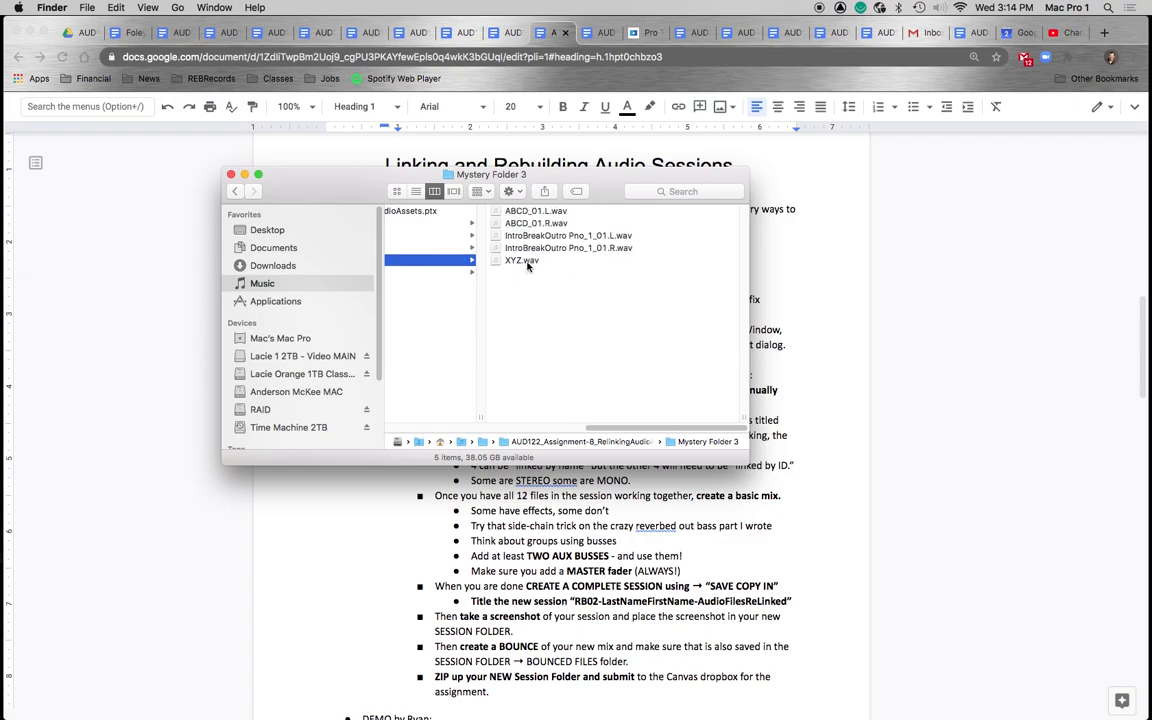
scroll(480, 300, left, 5)
drag(748, 463, 976, 474)
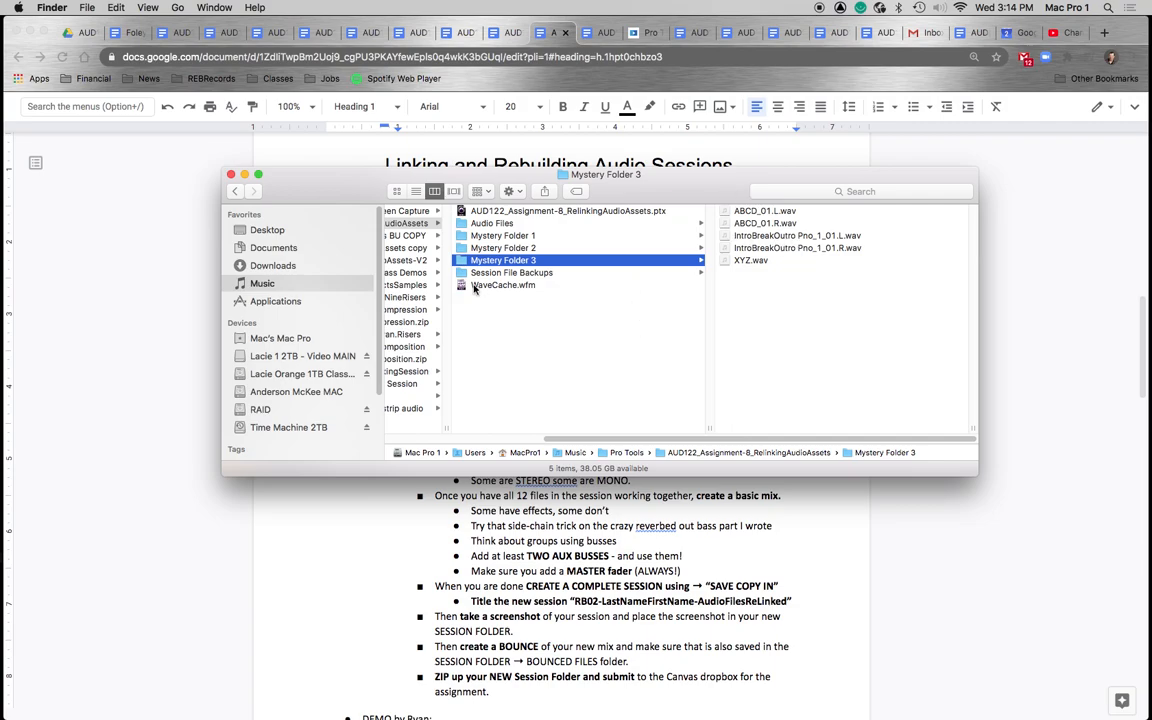
- Open the AUD122_Assignment-8_RelinkingAudioAssets.ptx session in Pro Tools
click(492, 223)
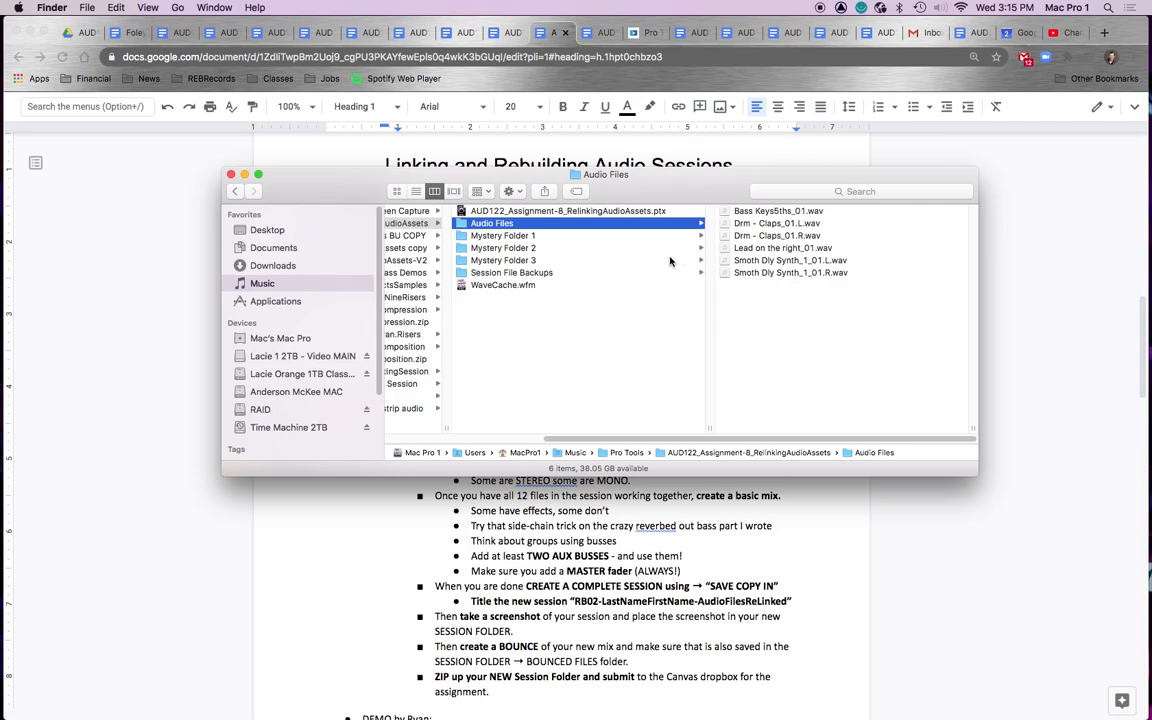
click(545, 212)
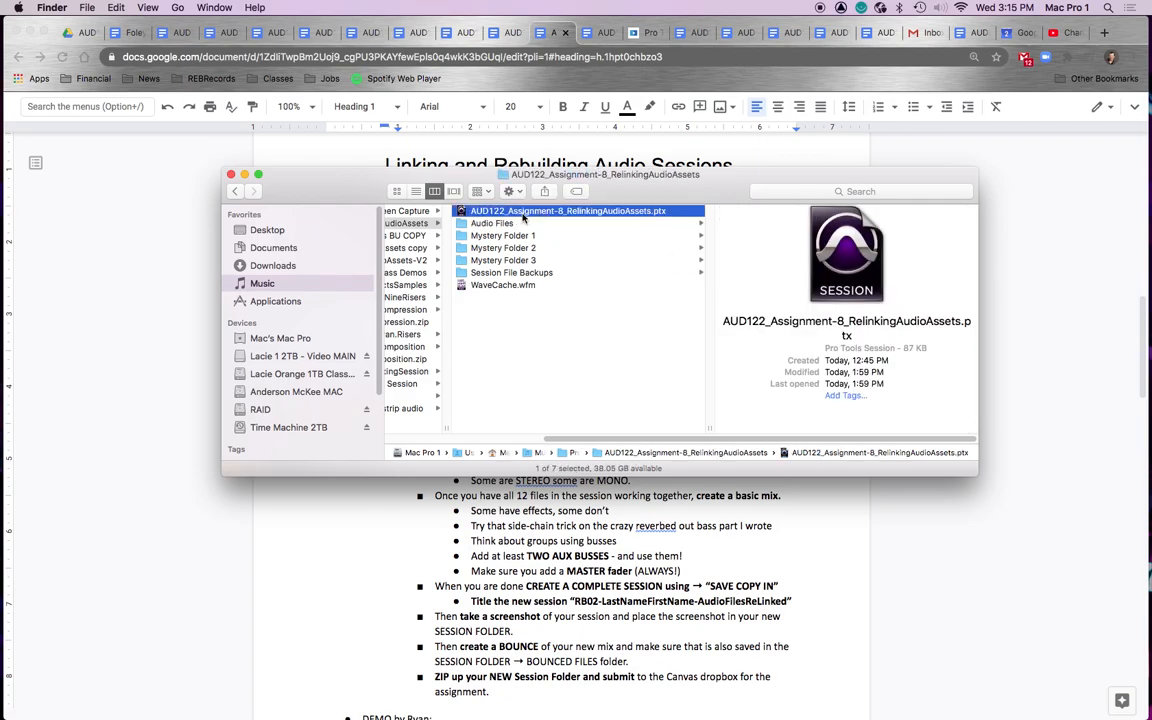
double_click(500, 214)
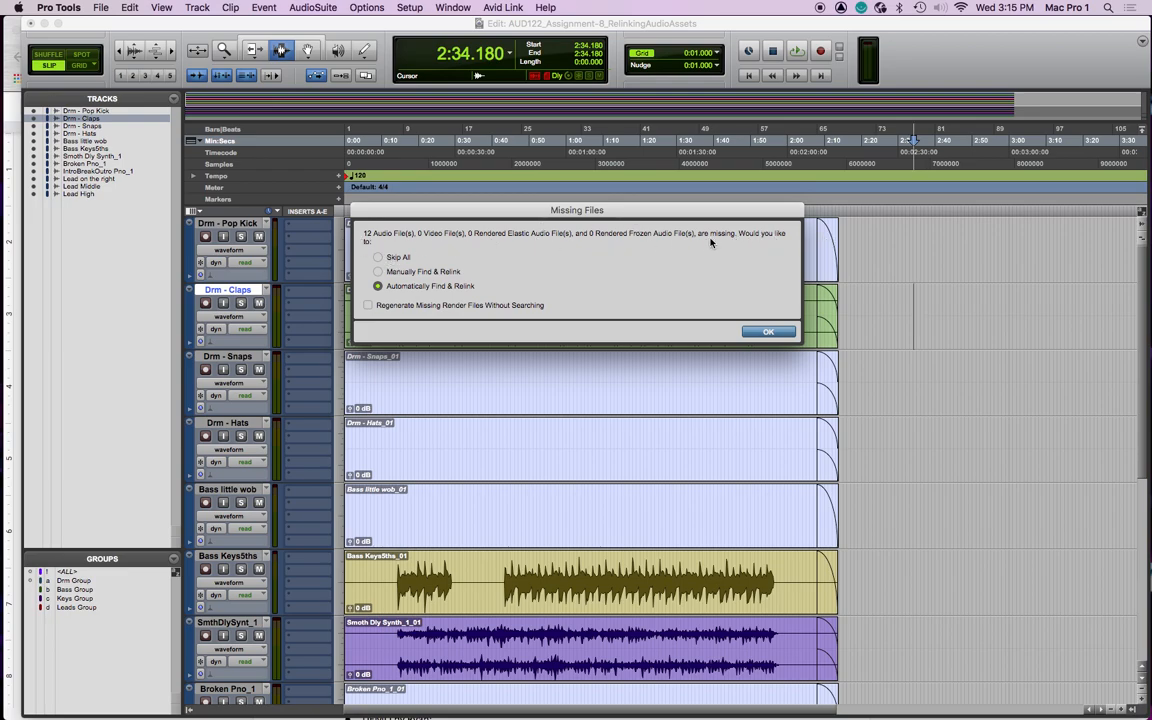
- Choose Manually Find & Relink for the missing files and confirm to open the Relink window
click(420, 271)
click(392, 258)
click(452, 8)
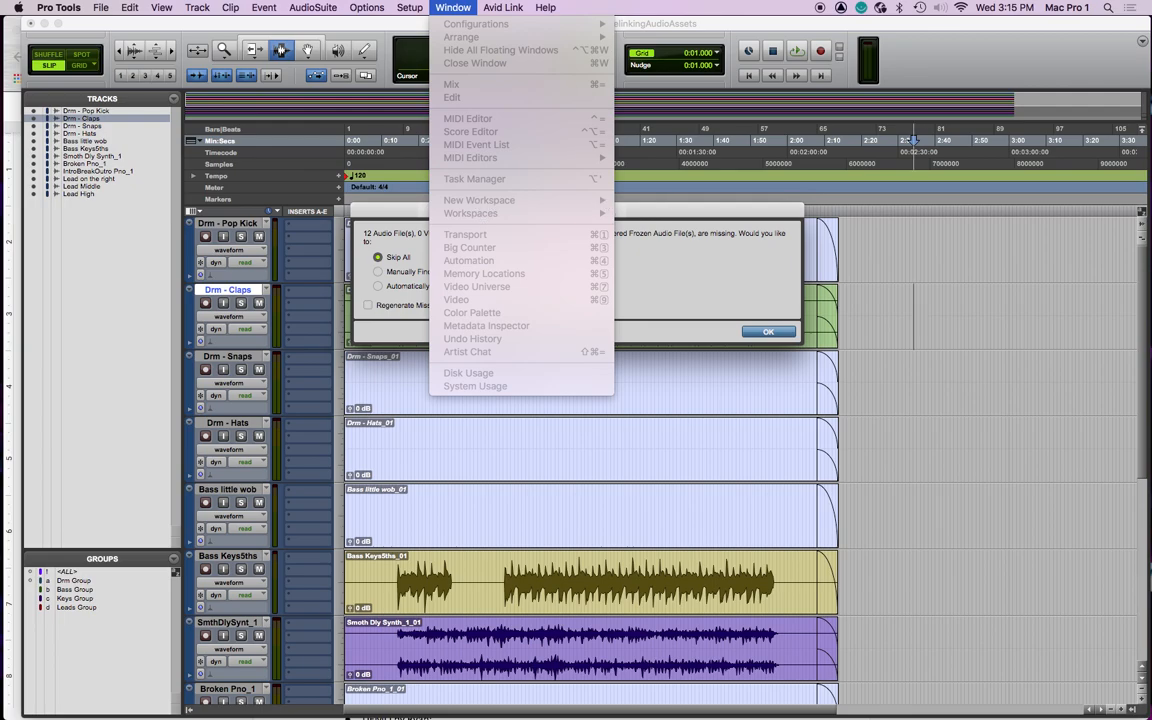
click(722, 274)
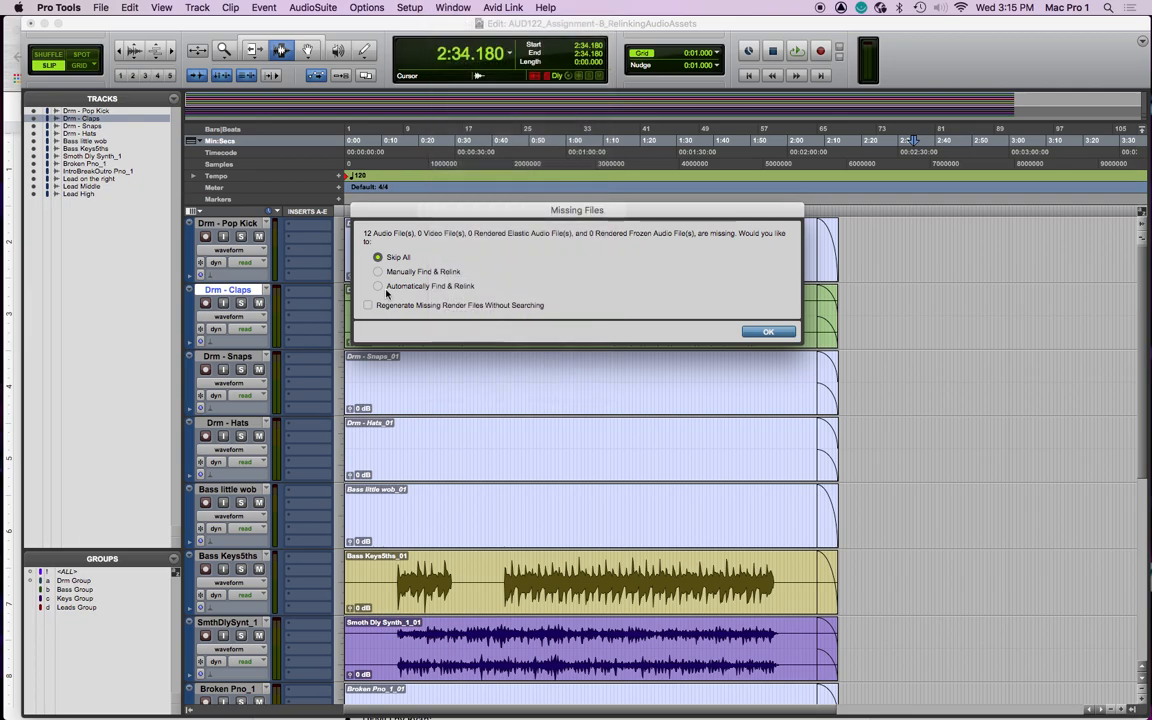
click(378, 272)
click(768, 333)
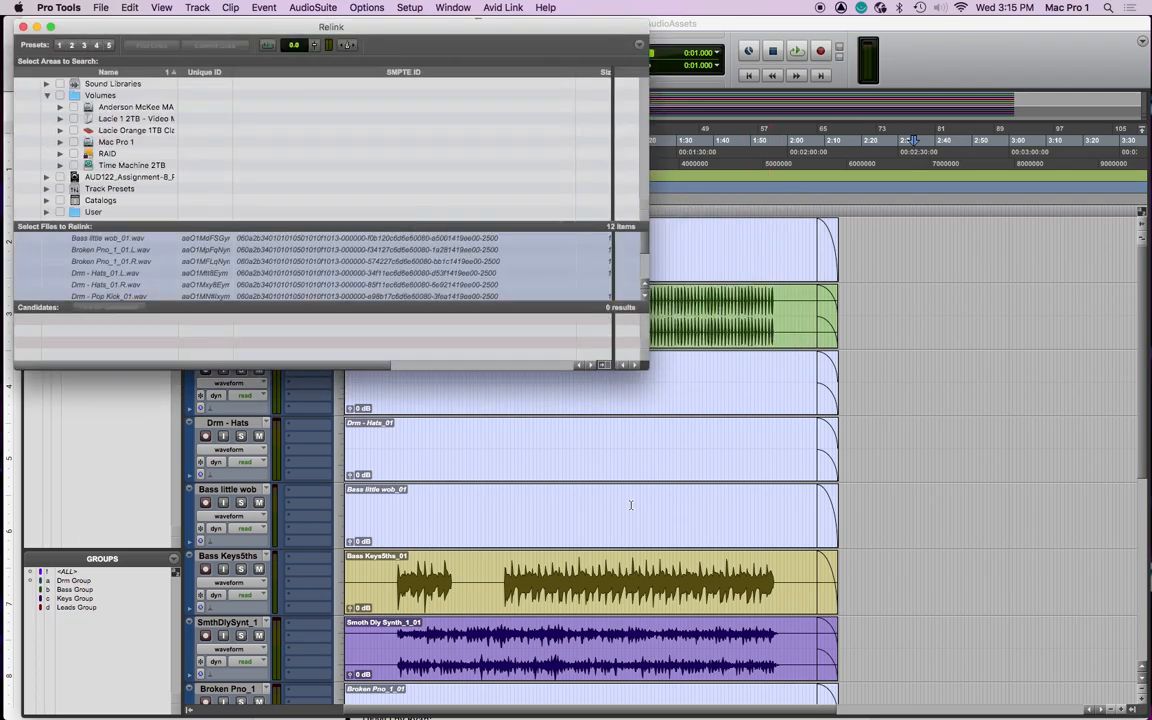
- Enlarge the Relink window and its list of files to relink
drag(646, 367, 1078, 583)
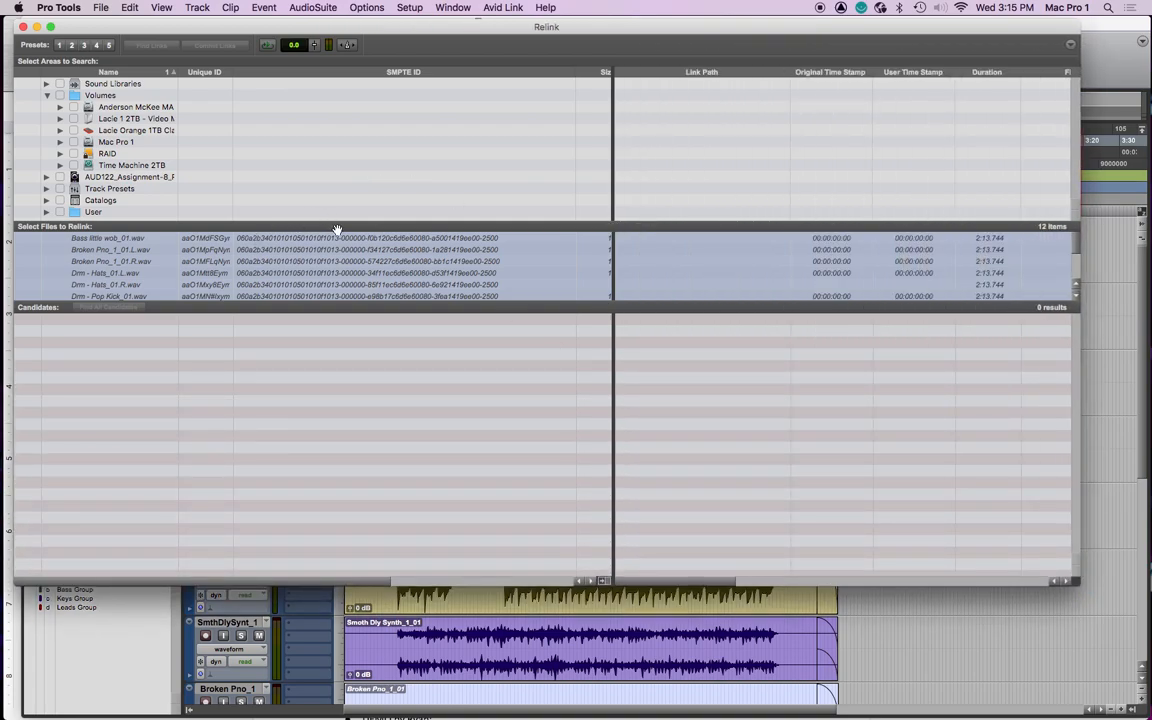
drag(340, 227, 337, 285)
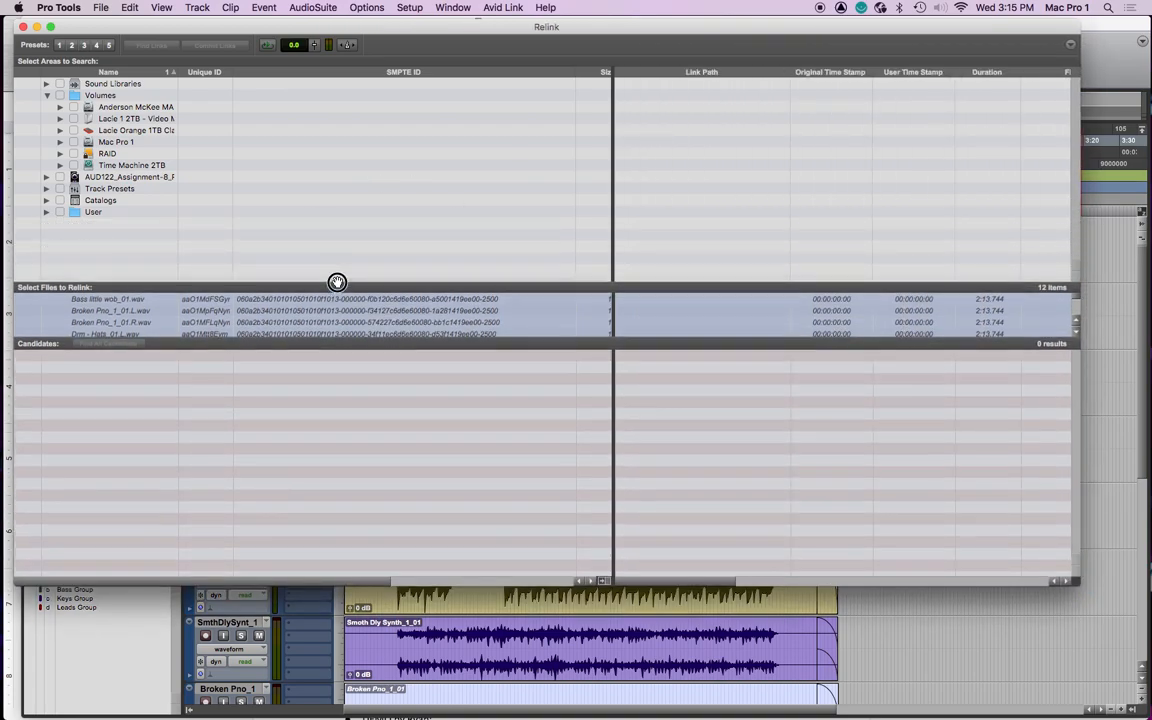
drag(325, 345, 319, 426)
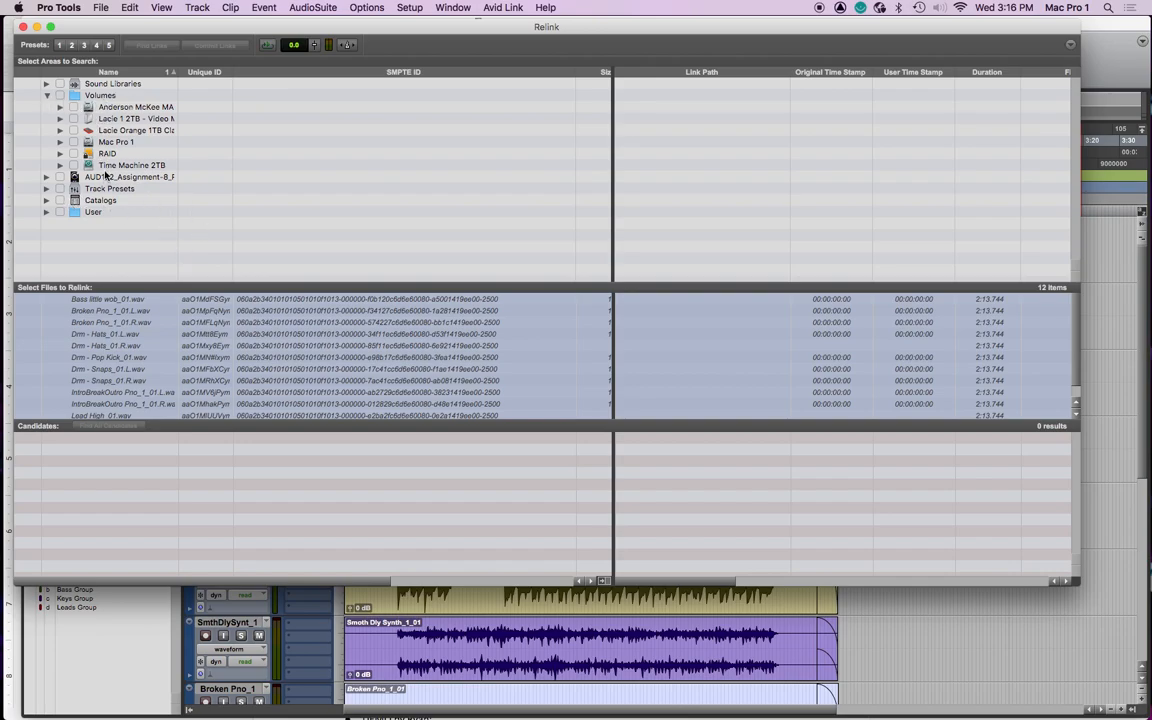
- Collapse Volumes and expand User > MacPro1 in the areas to search, widening the Name column
click(48, 96)
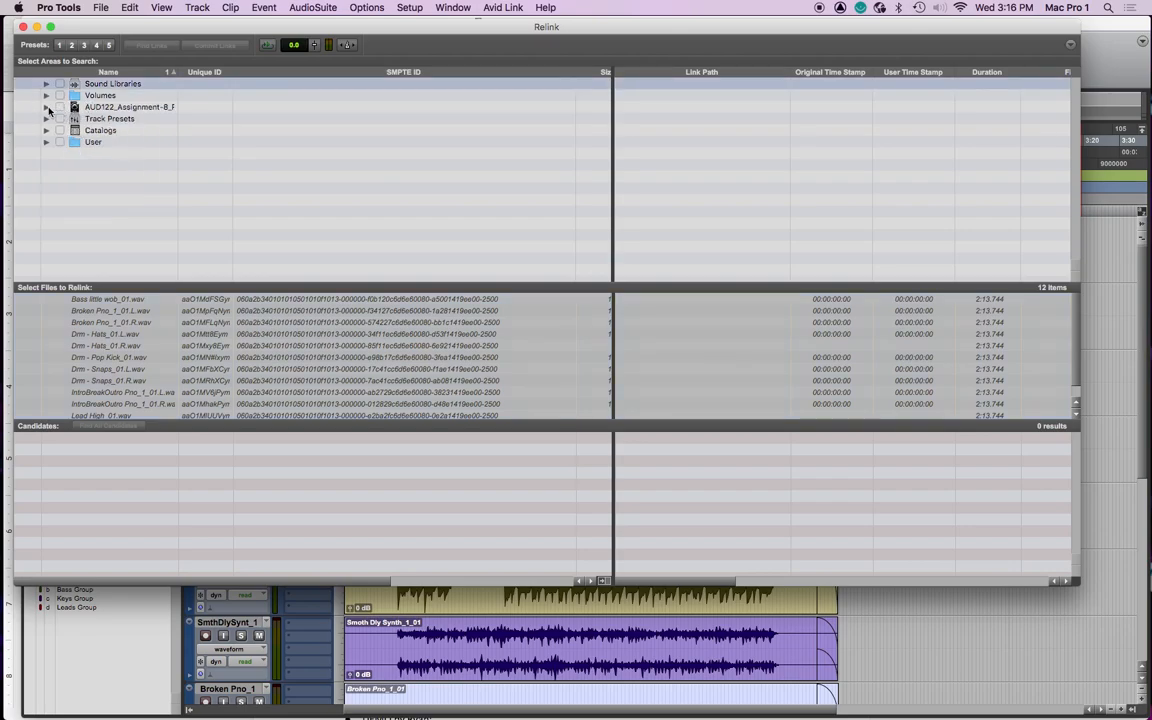
click(46, 108)
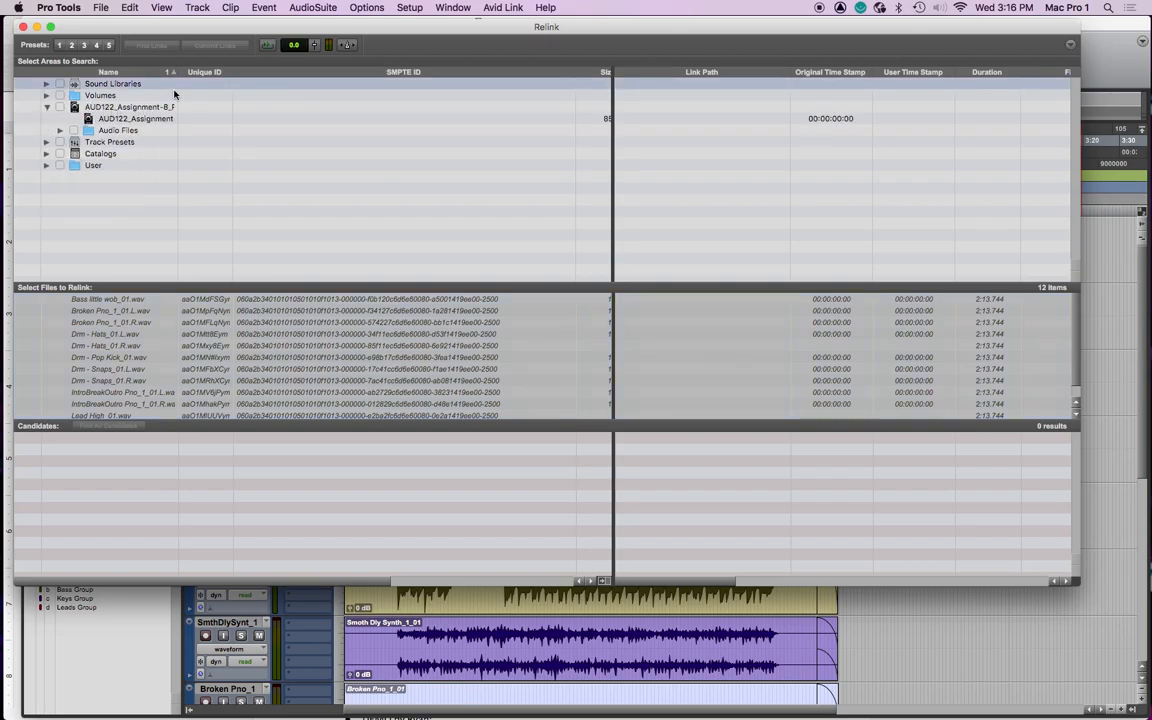
drag(179, 109, 248, 112)
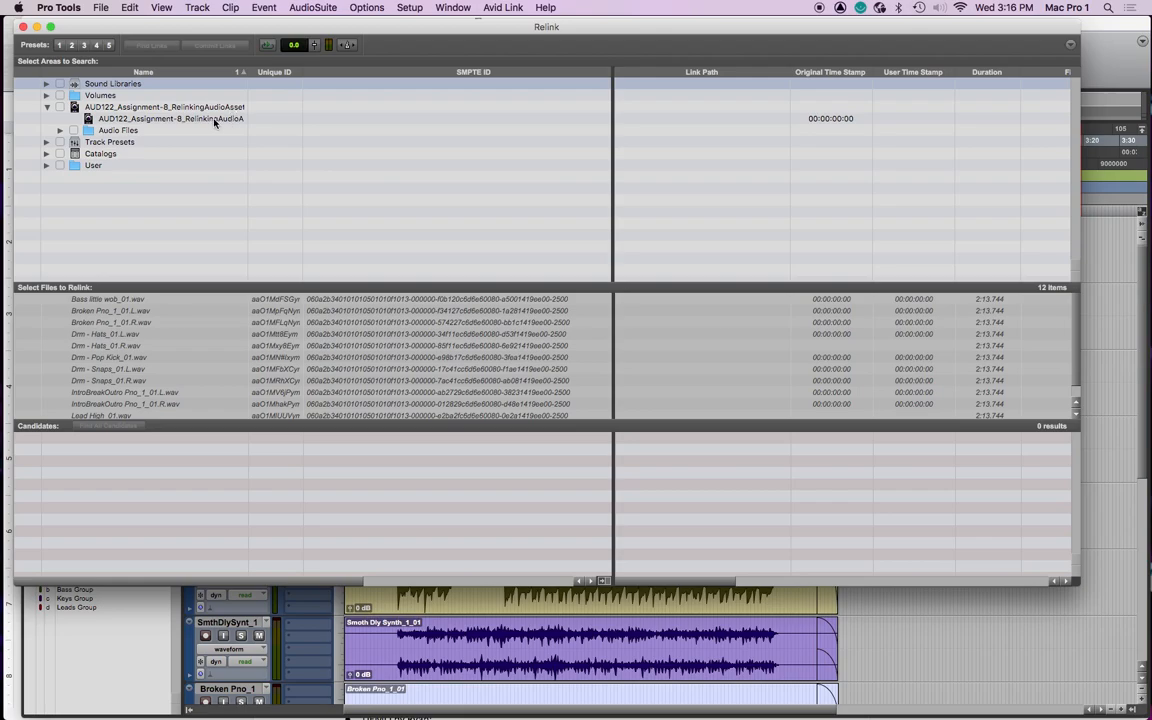
click(46, 107)
click(47, 146)
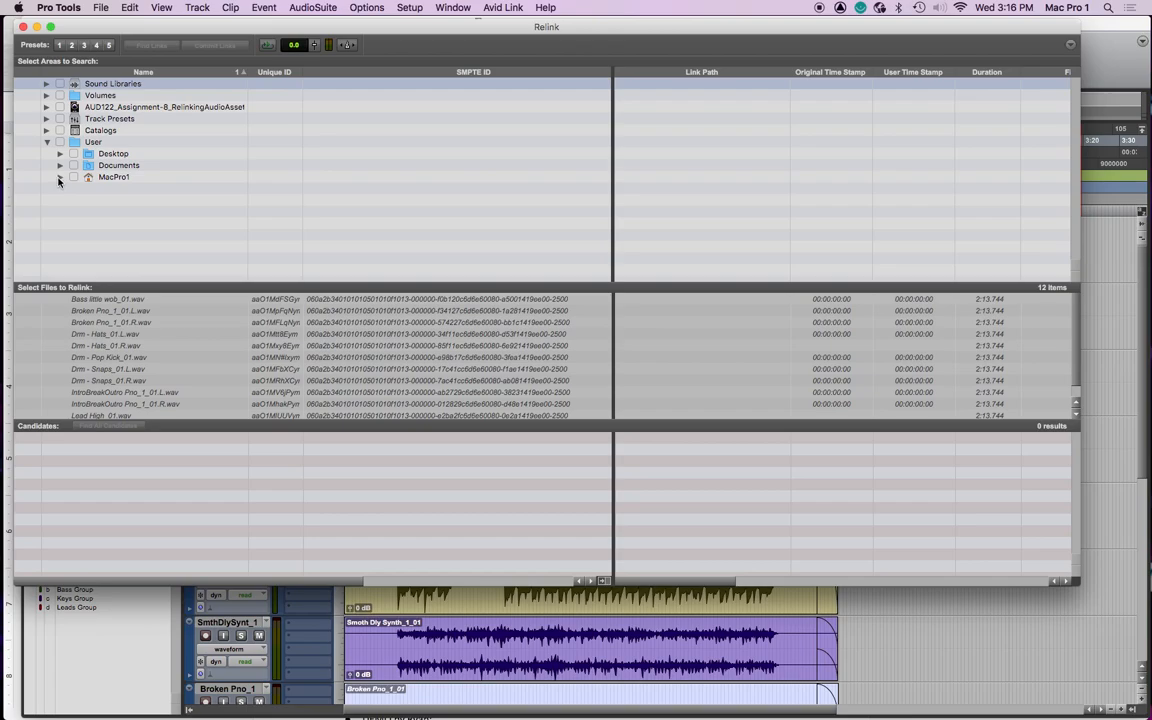
click(59, 177)
- Expand Music > Pro Tools > AUD122_Assignment-8_RelinkingAudioAssets copy in the areas to search
scroll(133, 192, down, 3)
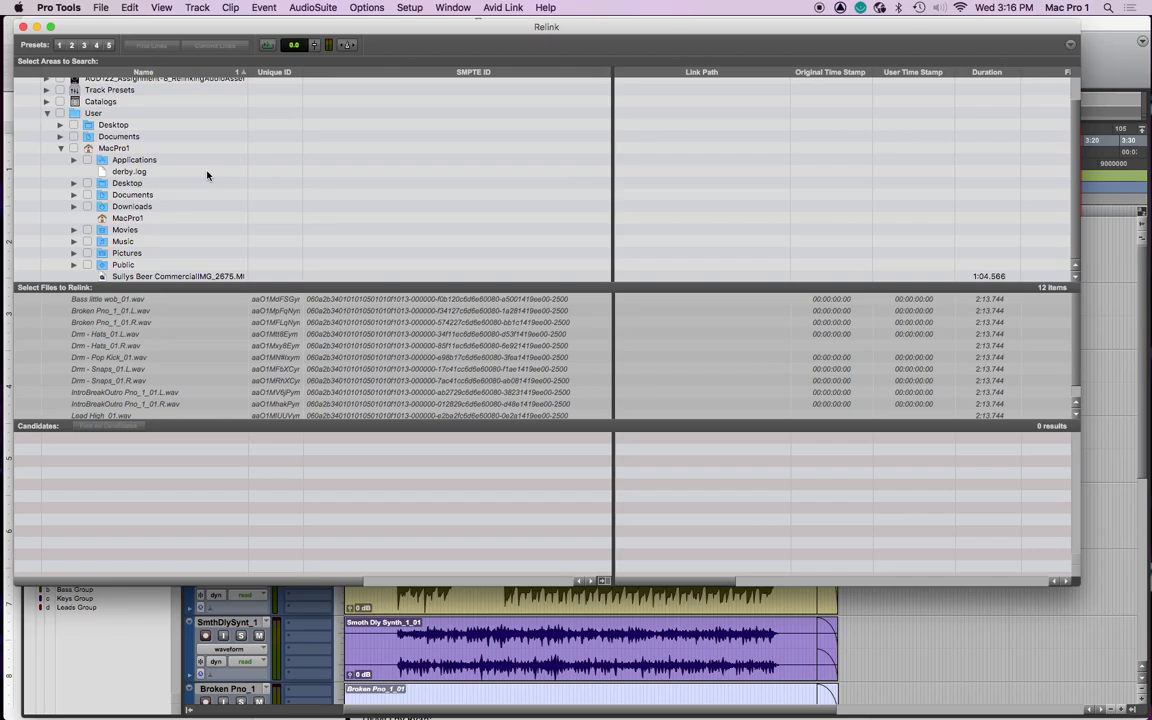
click(73, 241)
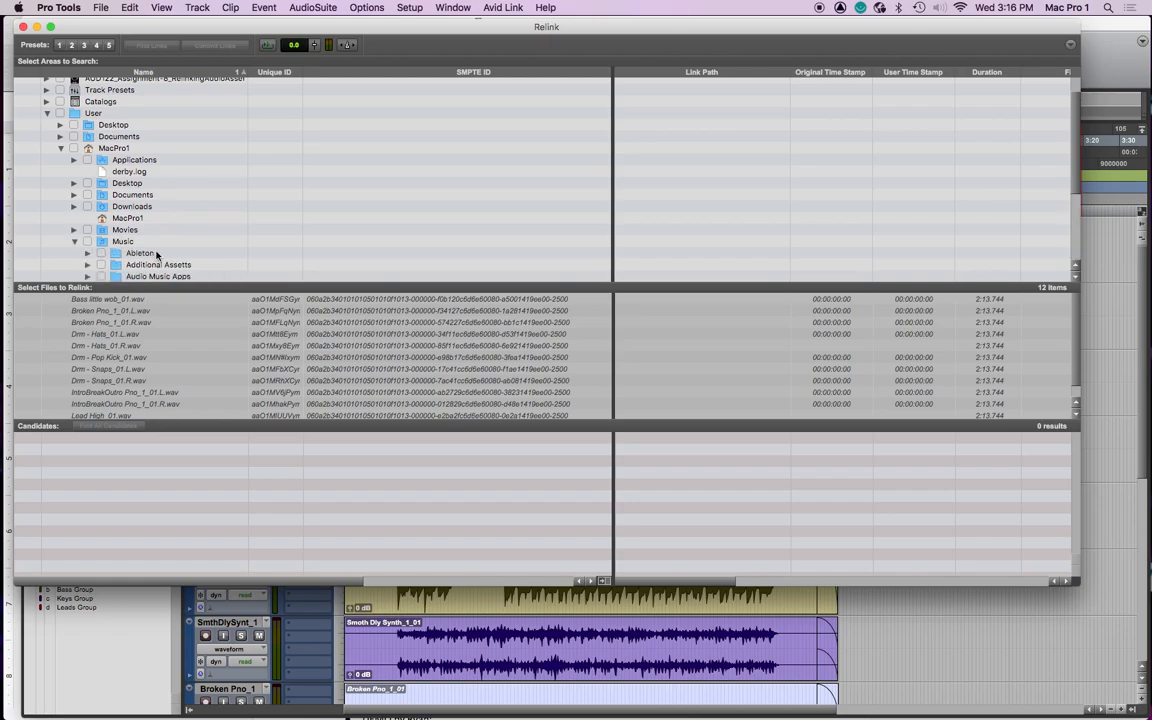
scroll(150, 250, down, 3)
scroll(156, 255, down, 2)
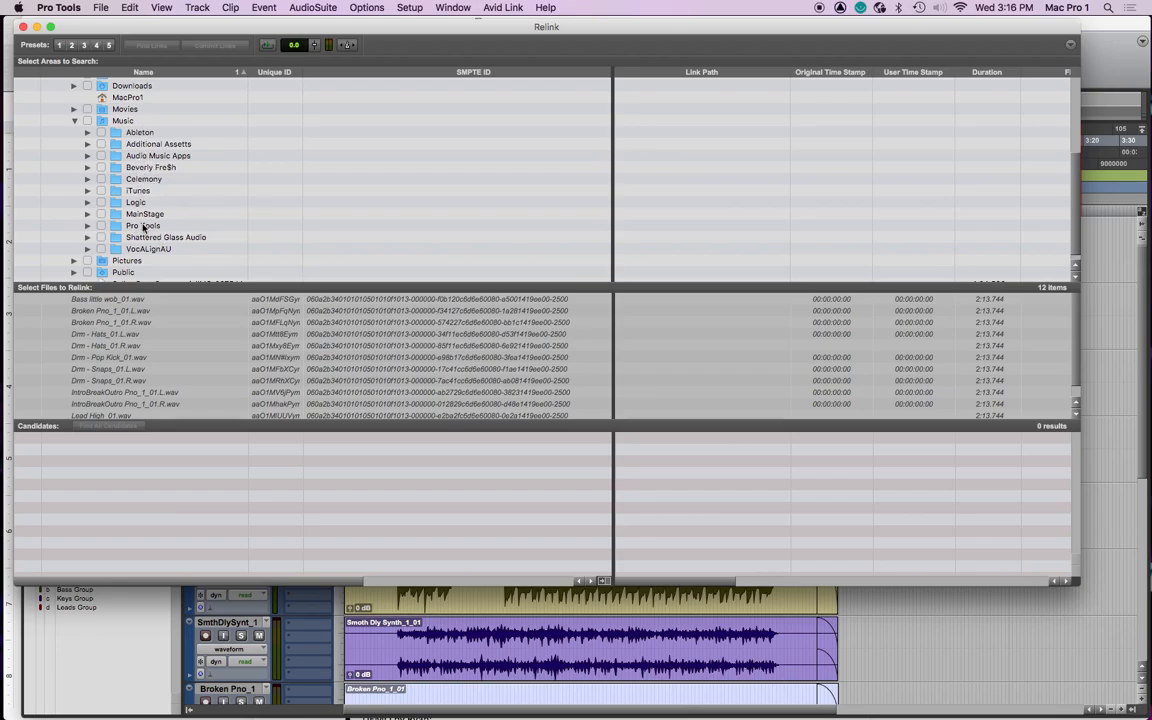
click(87, 230)
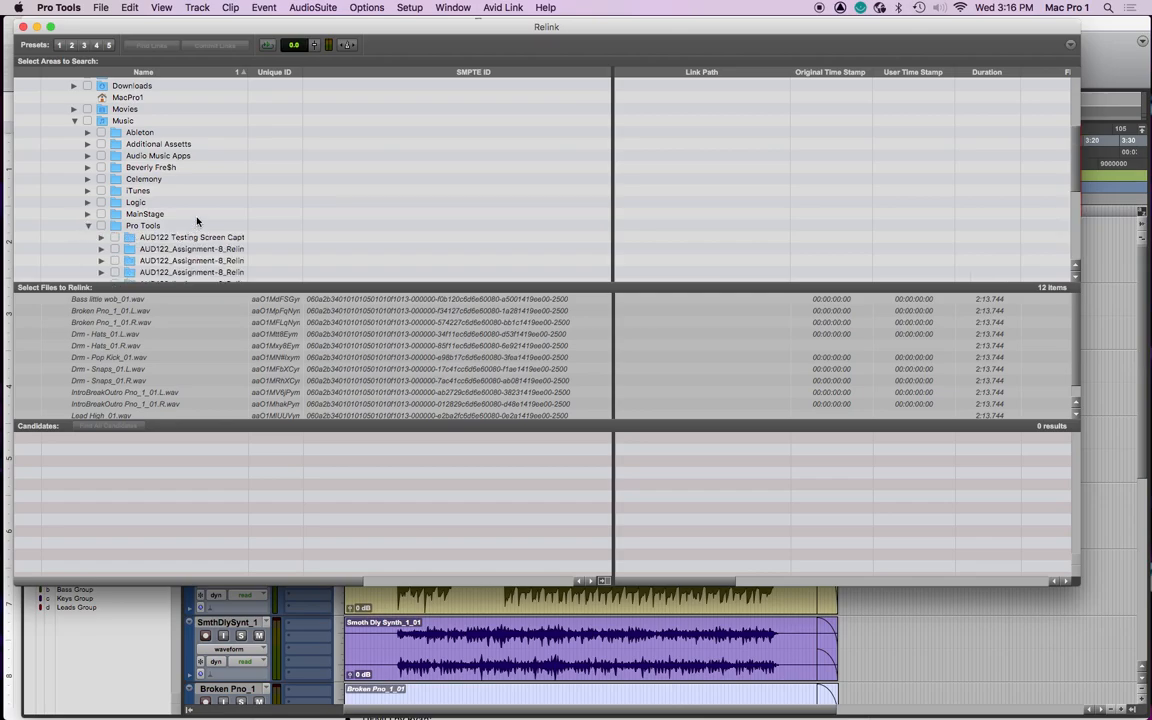
scroll(193, 226, down, 1)
drag(246, 159, 380, 141)
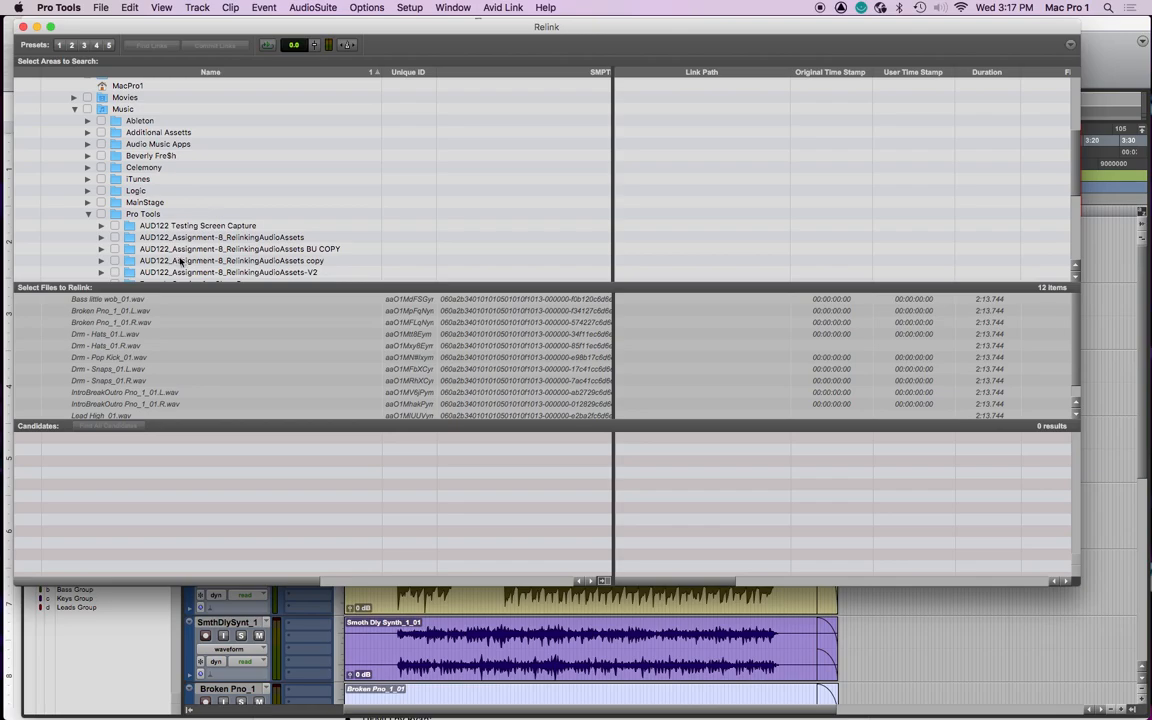
click(101, 261)
scroll(190, 225, down, 5)
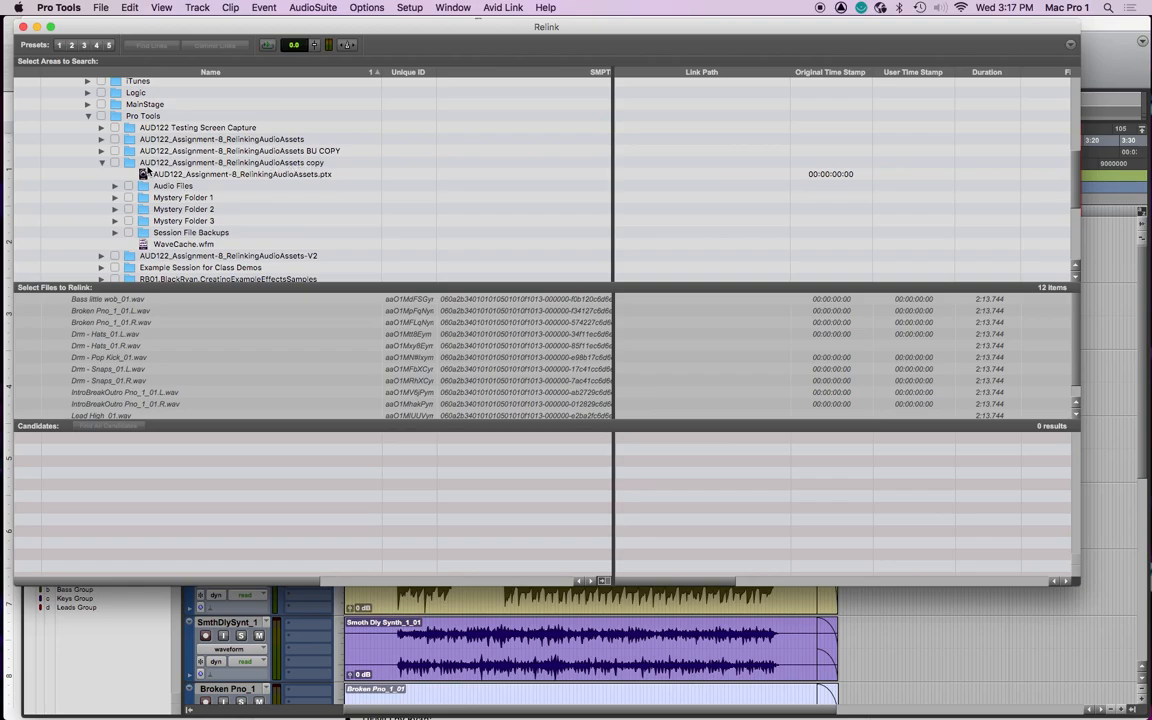
- Mark Mystery Folder 1, Mystery Folder 2 and Mystery Folder 3 as areas to search
click(128, 197)
click(128, 209)
click(128, 221)
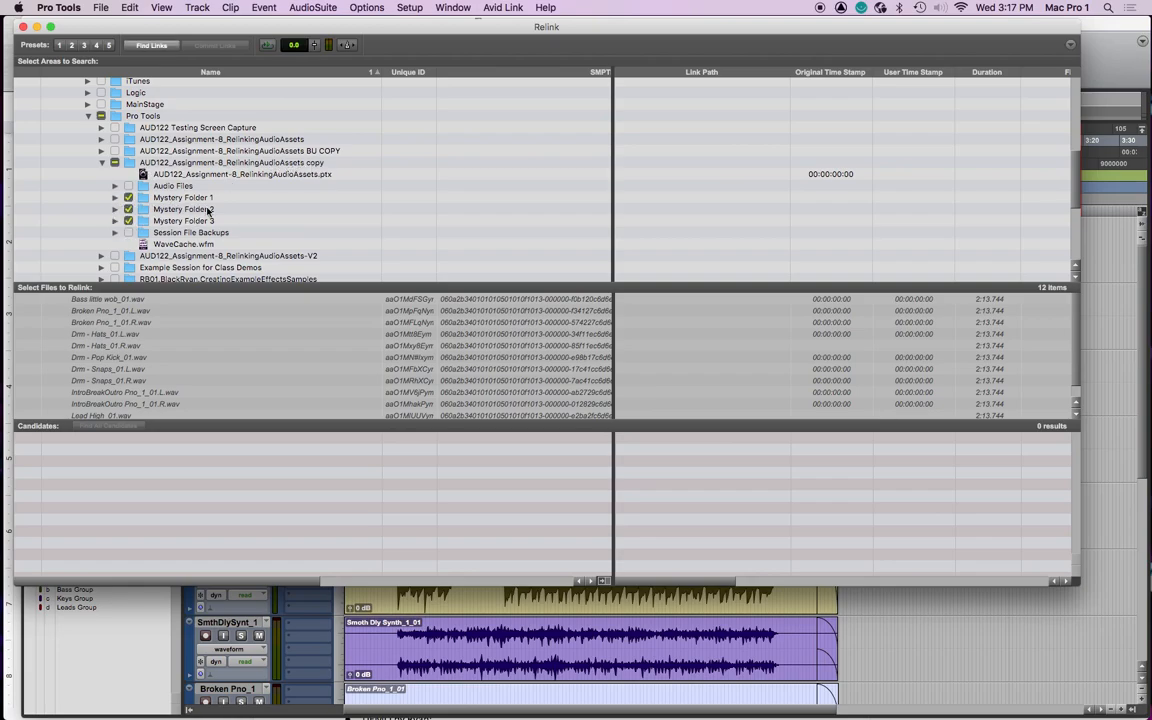
click(115, 162)
click(128, 197)
click(128, 209)
click(128, 220)
- Find links for Bass little wob_01.wav by file ID, matching format and duration
click(112, 299)
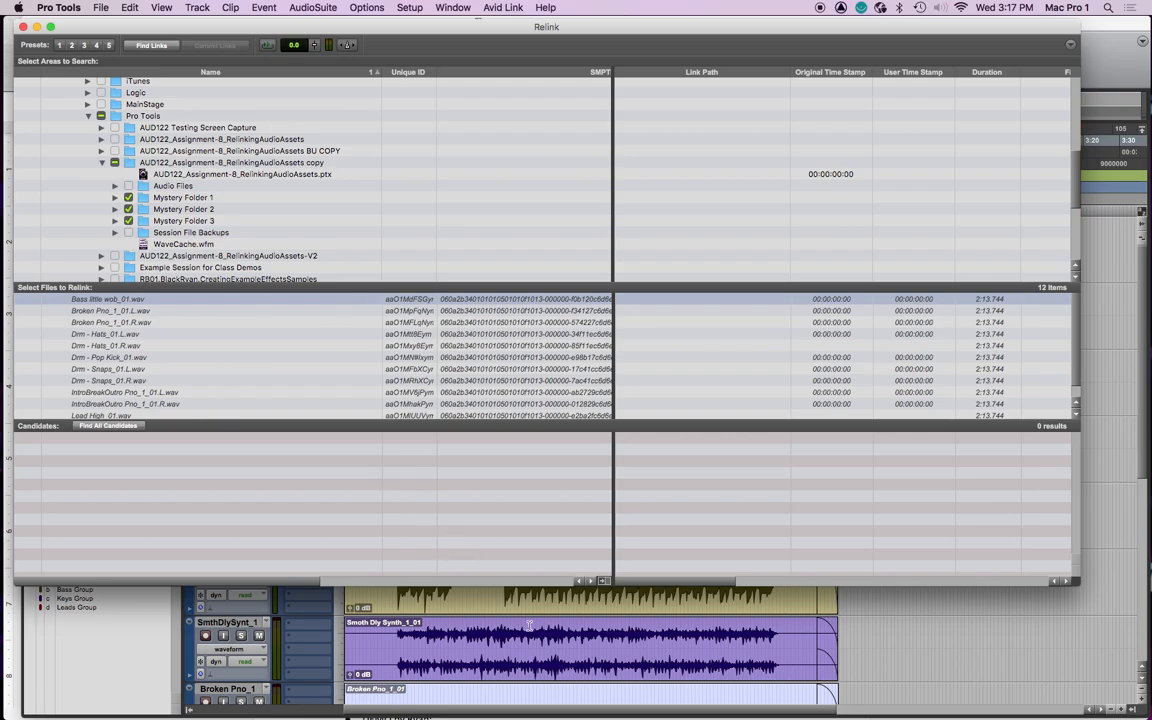
scroll(545, 661, down, 2)
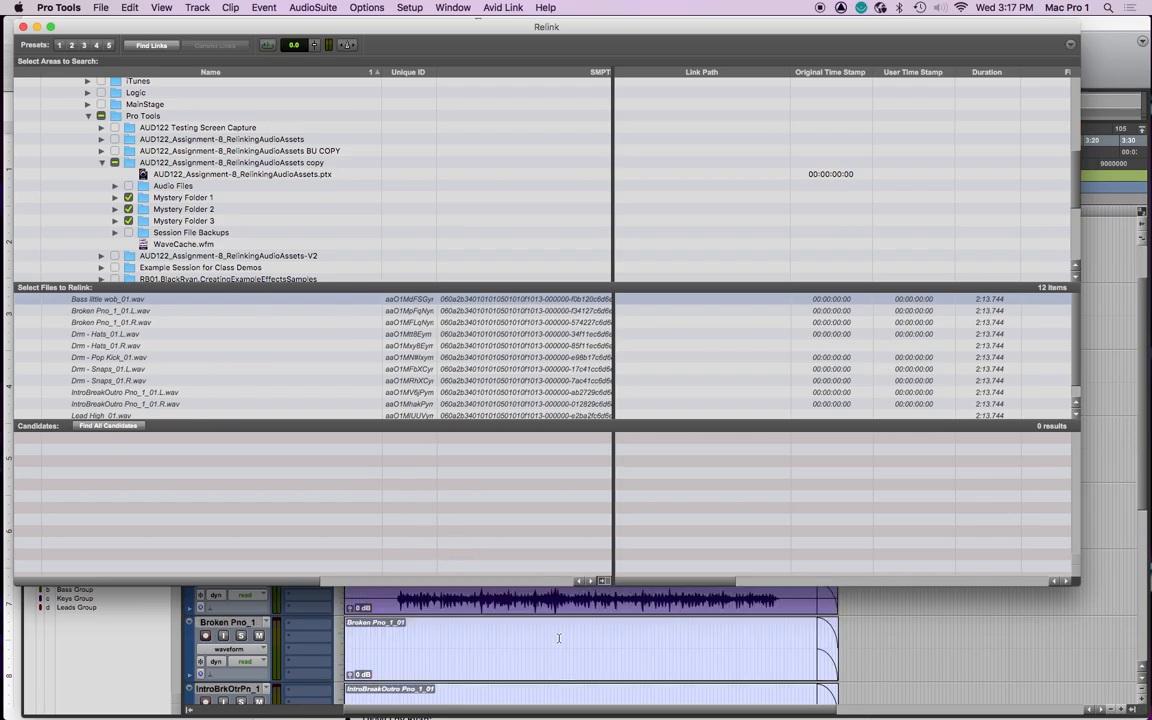
scroll(553, 644, down, 2)
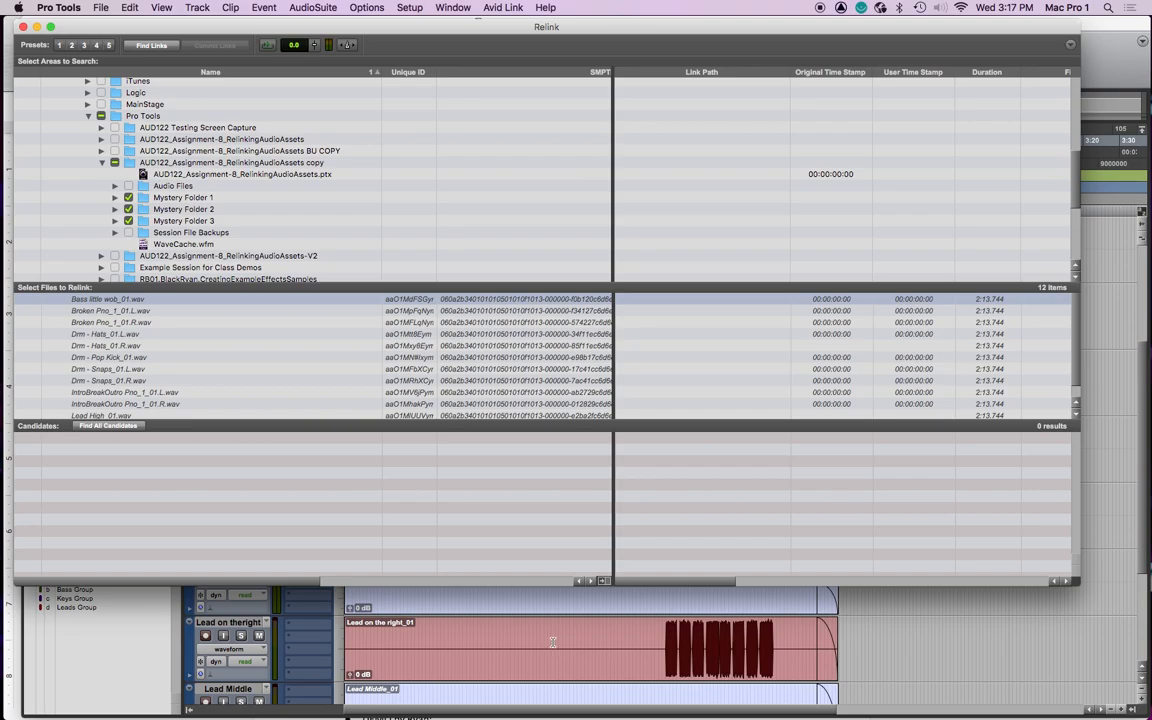
scroll(552, 642, up, 2)
scroll(520, 648, left, 2)
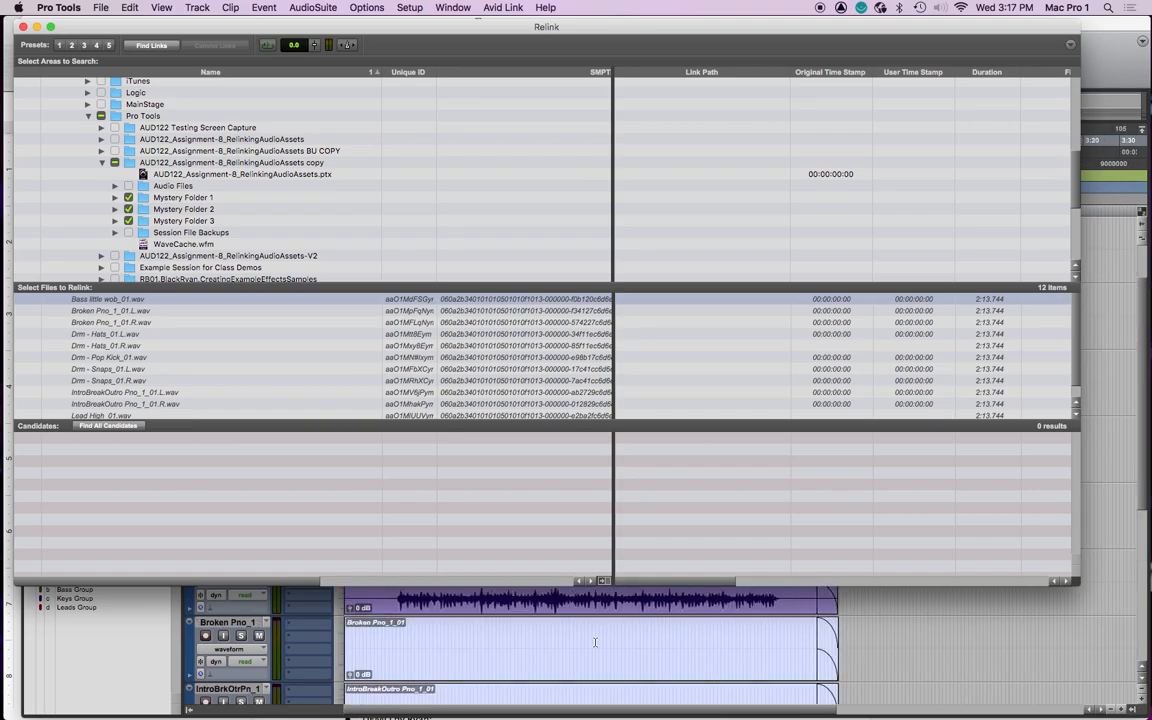
scroll(583, 661, up, 2)
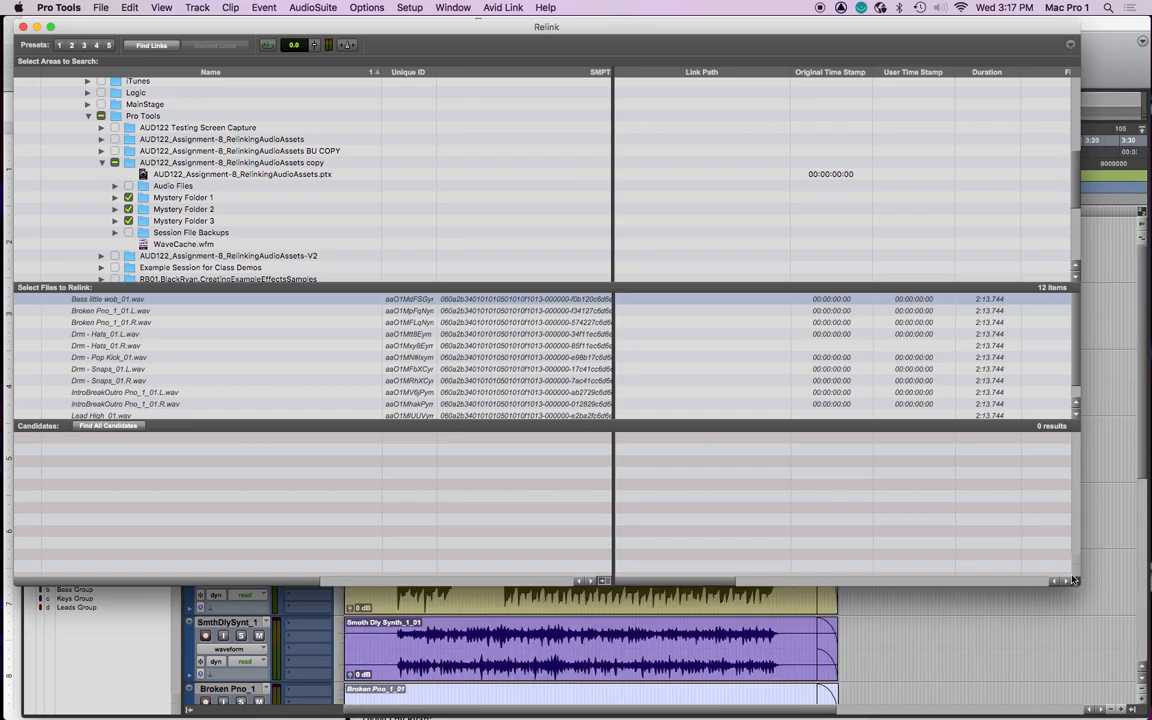
scroll(650, 665, down, 4)
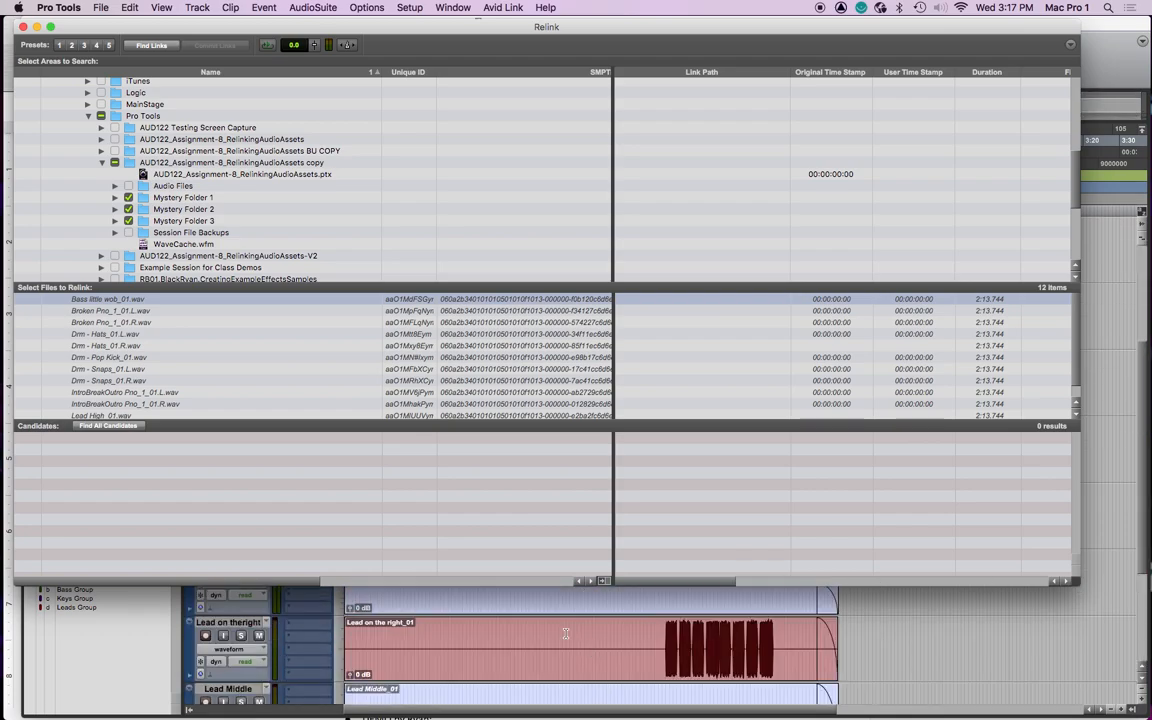
scroll(588, 668, up, 3)
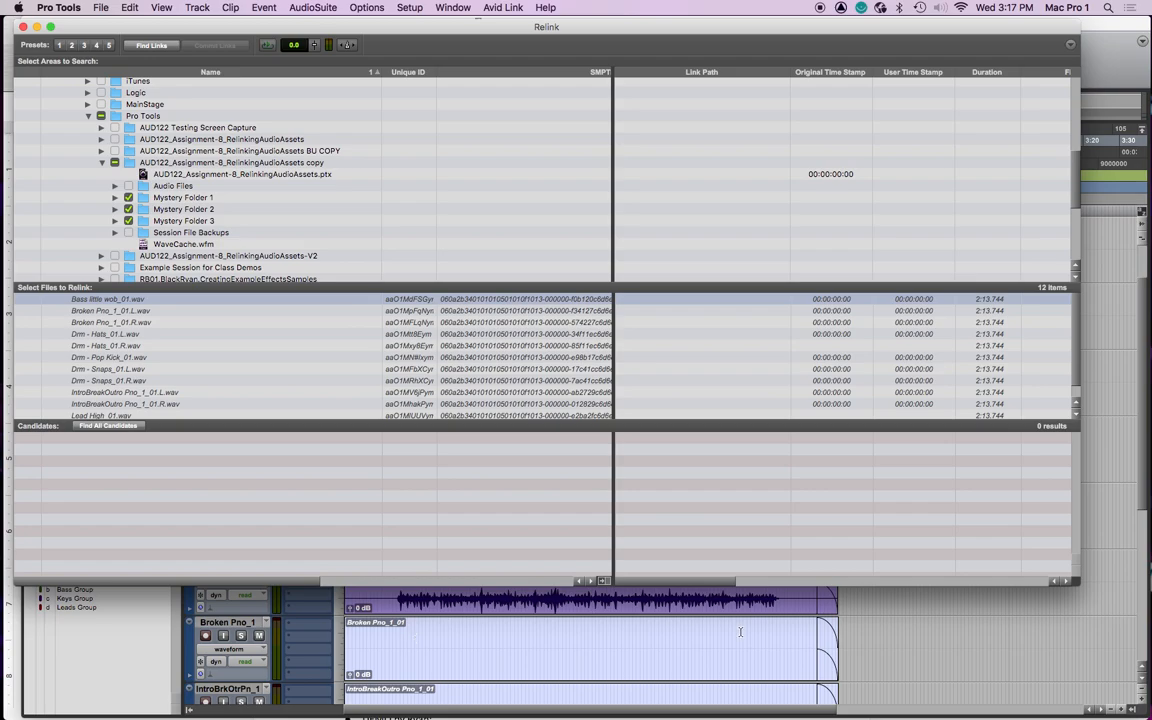
scroll(548, 656, right, 1)
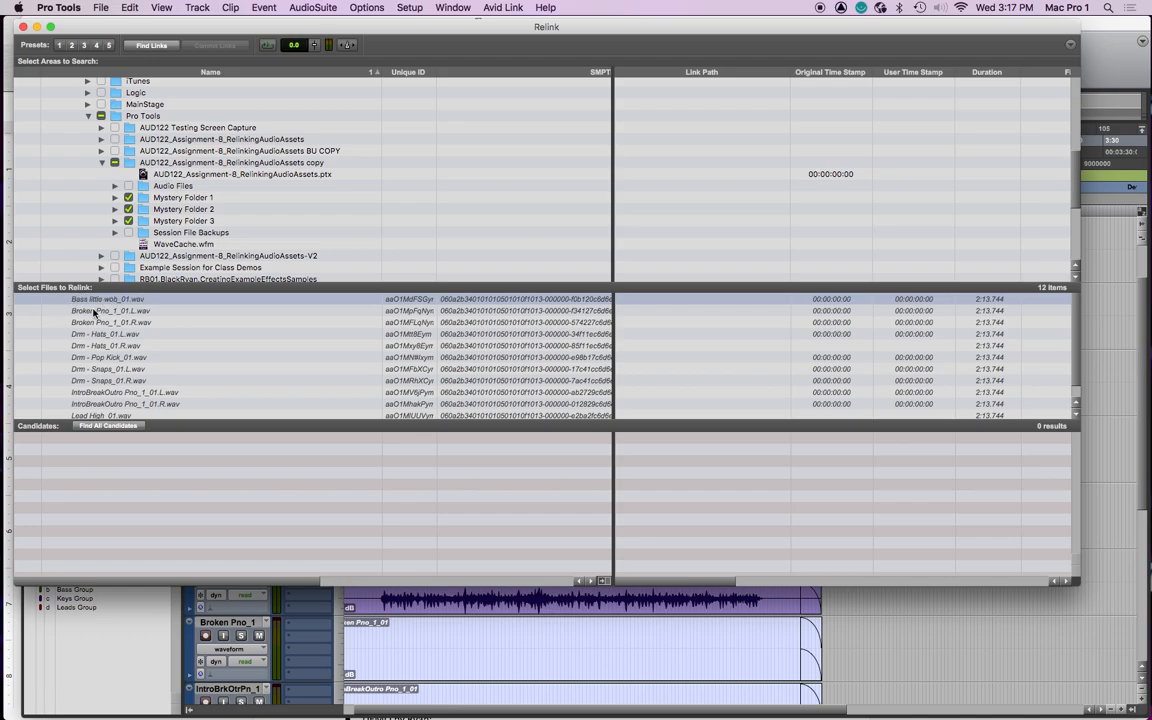
click(152, 46)
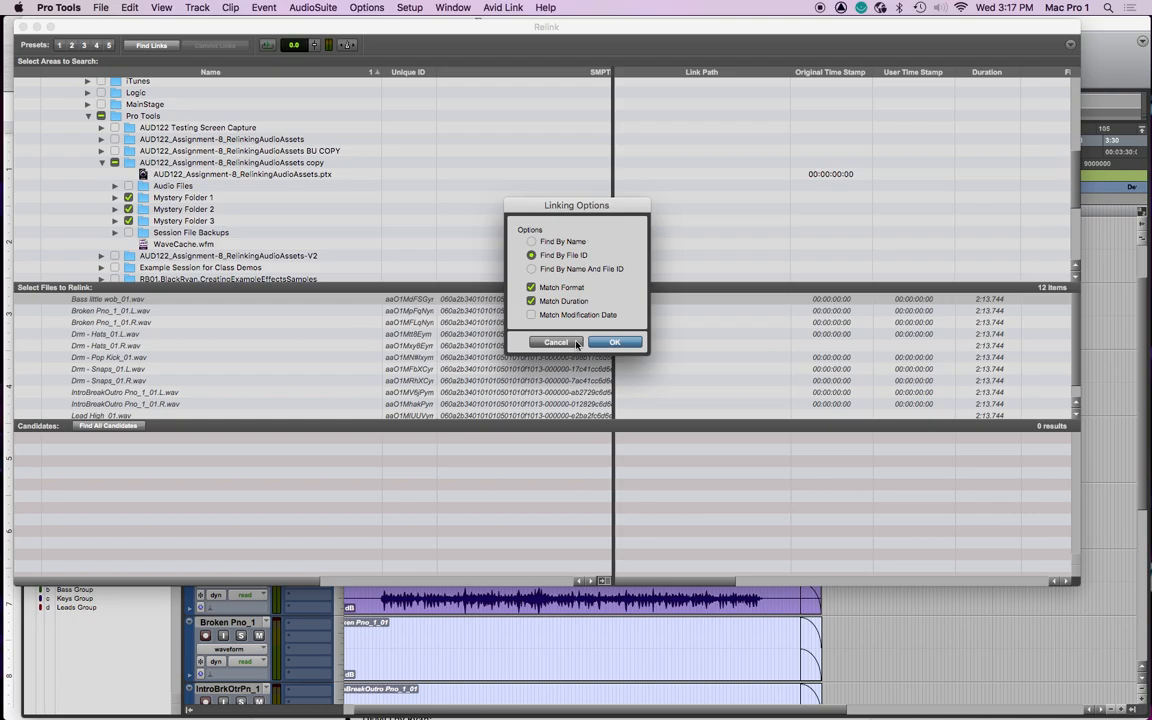
click(532, 242)
click(539, 257)
click(532, 242)
click(532, 255)
click(622, 343)
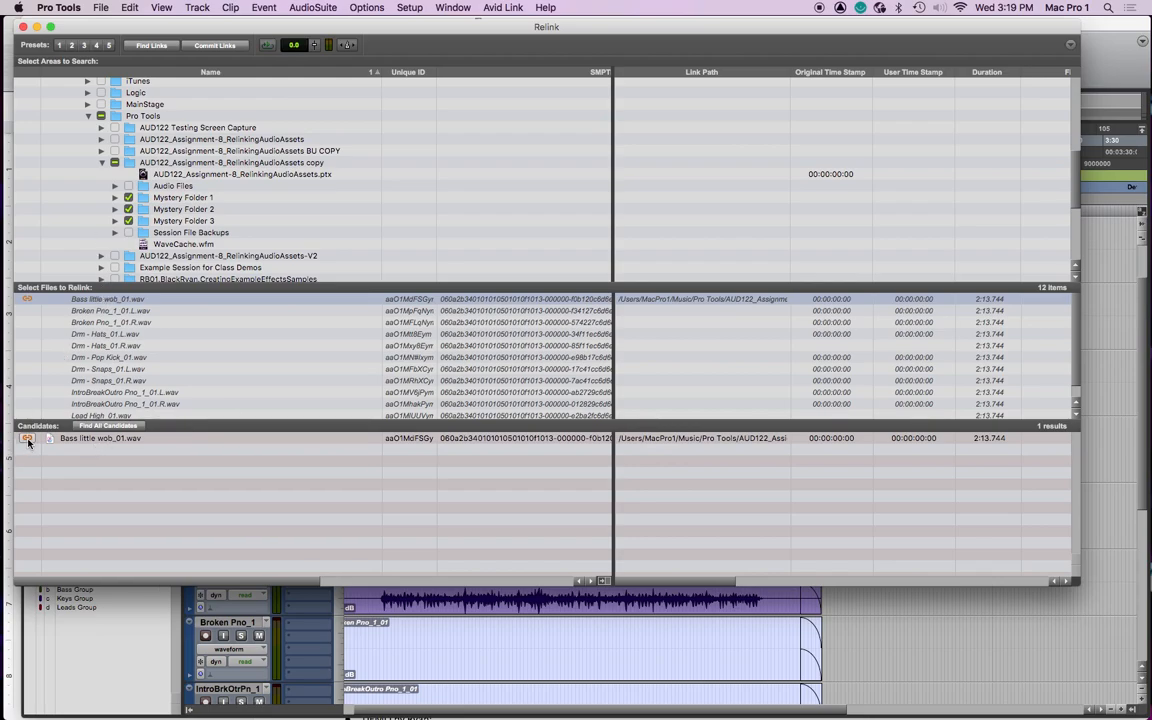
- Link Bass little wob_01.wav to its found candidate and commit the link
click(27, 440)
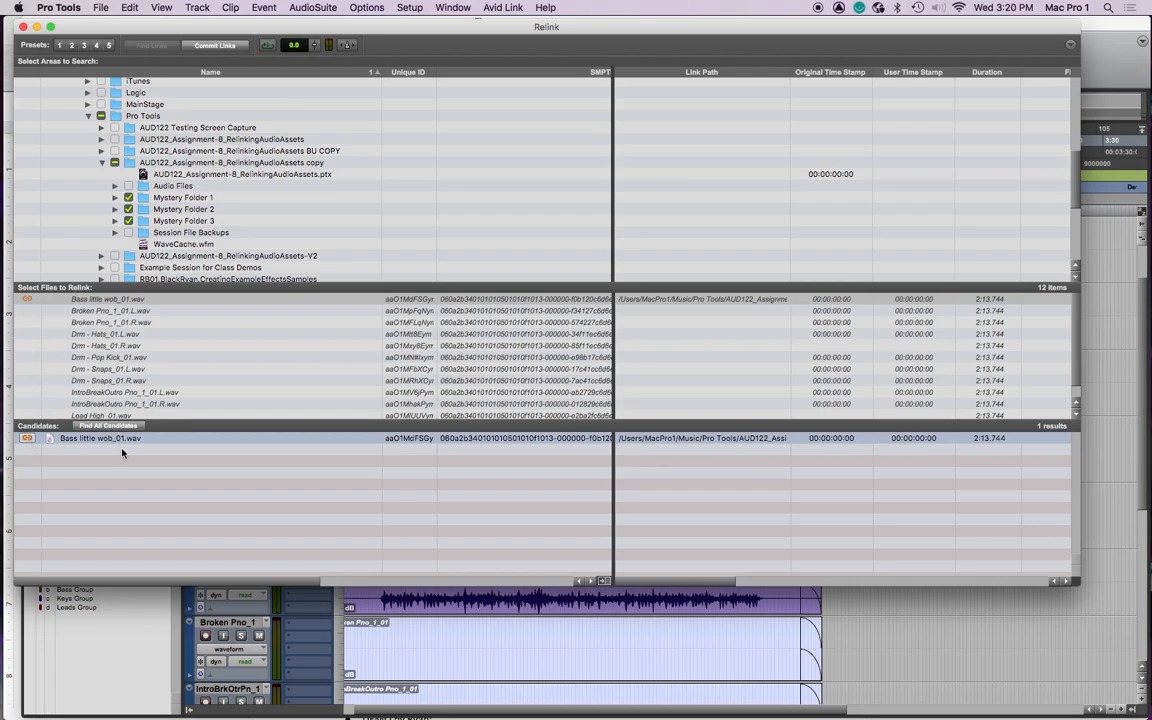
click(205, 47)
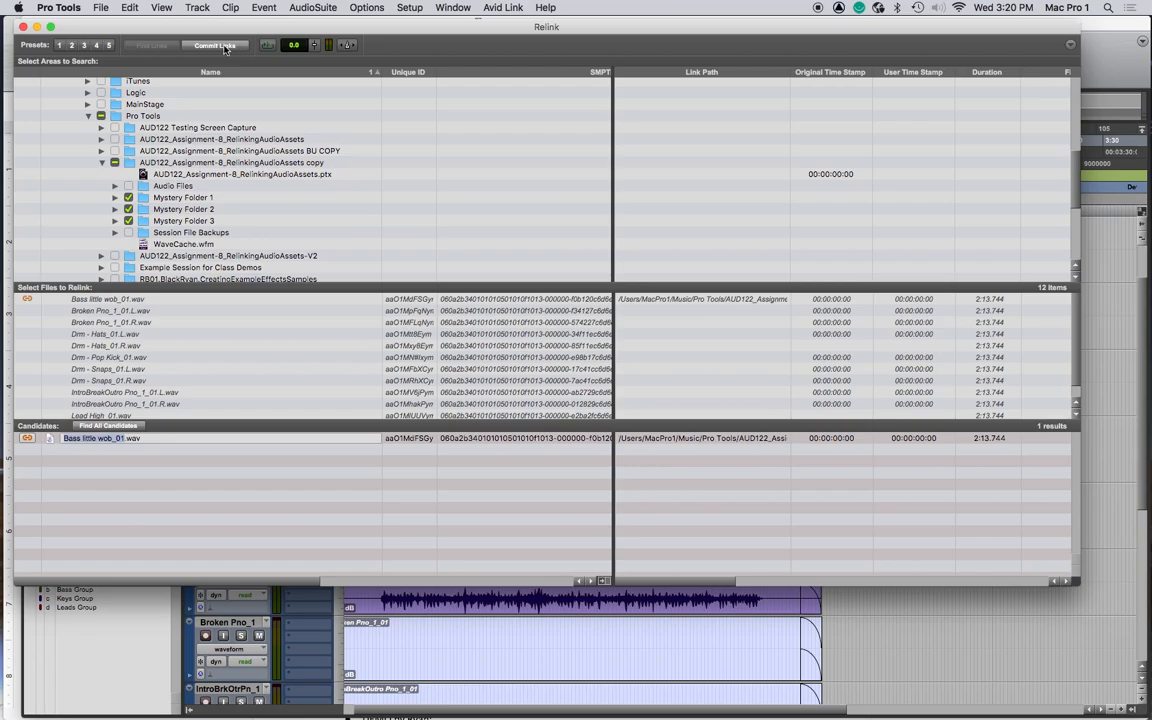
click(214, 46)
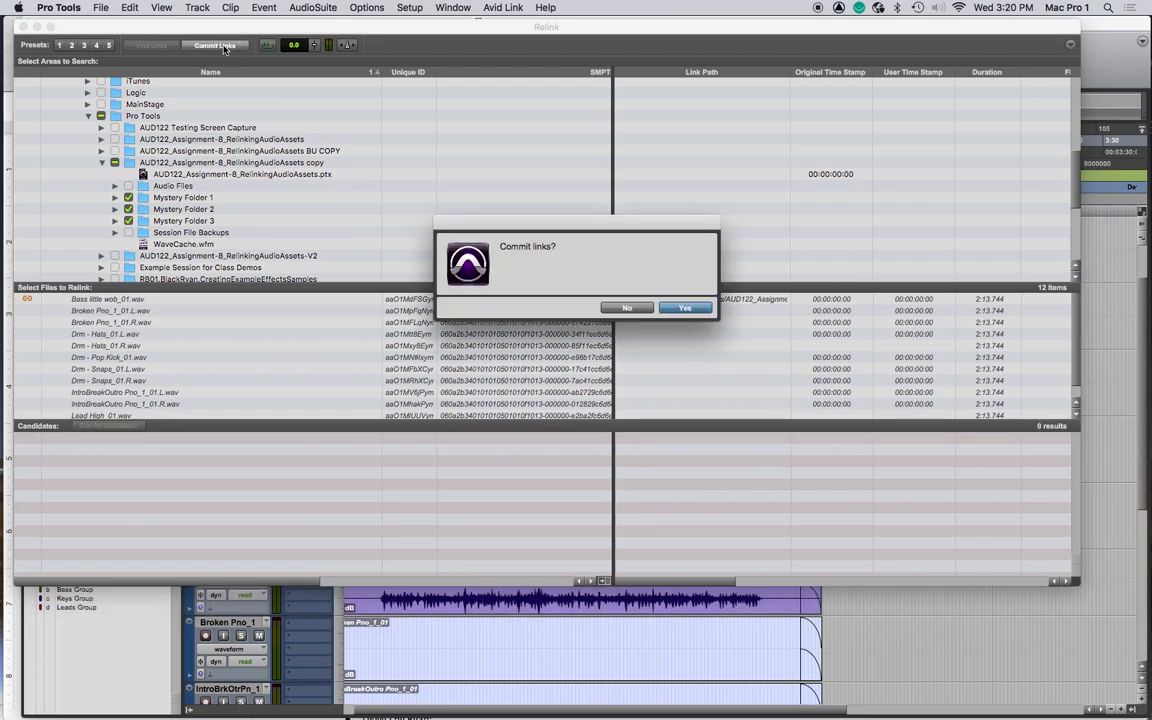
click(686, 308)
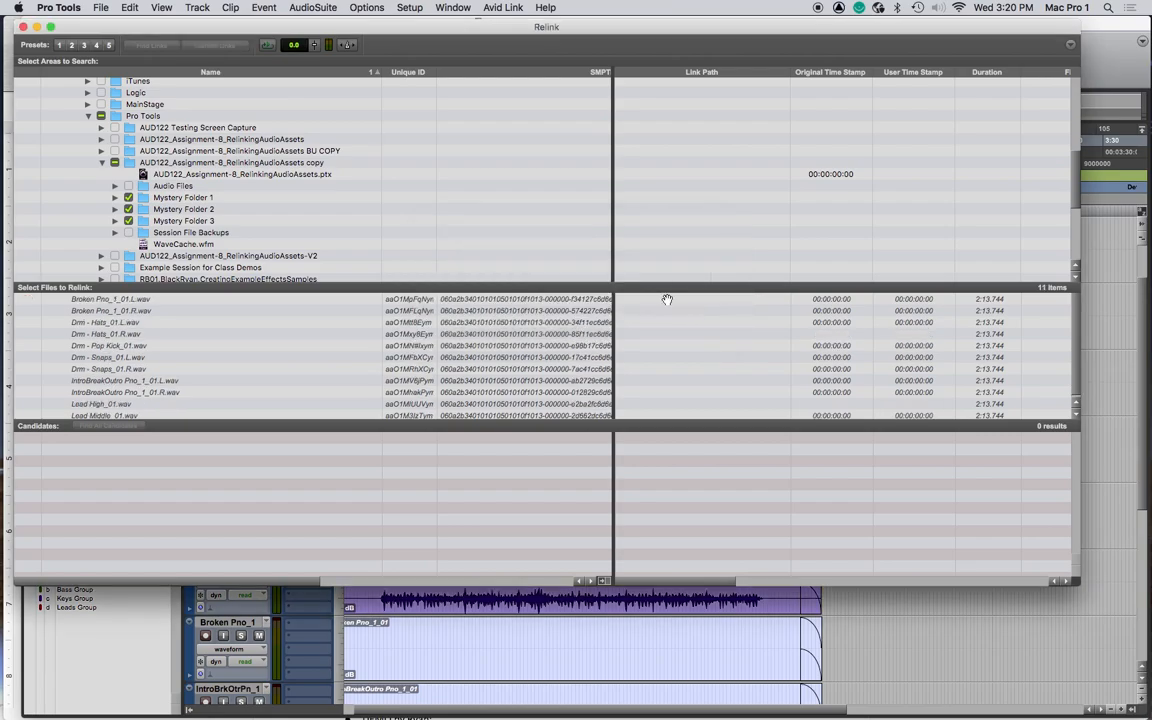
- Find links by file ID for both Broken Pno_1_01 L and R files and commit them
click(108, 310)
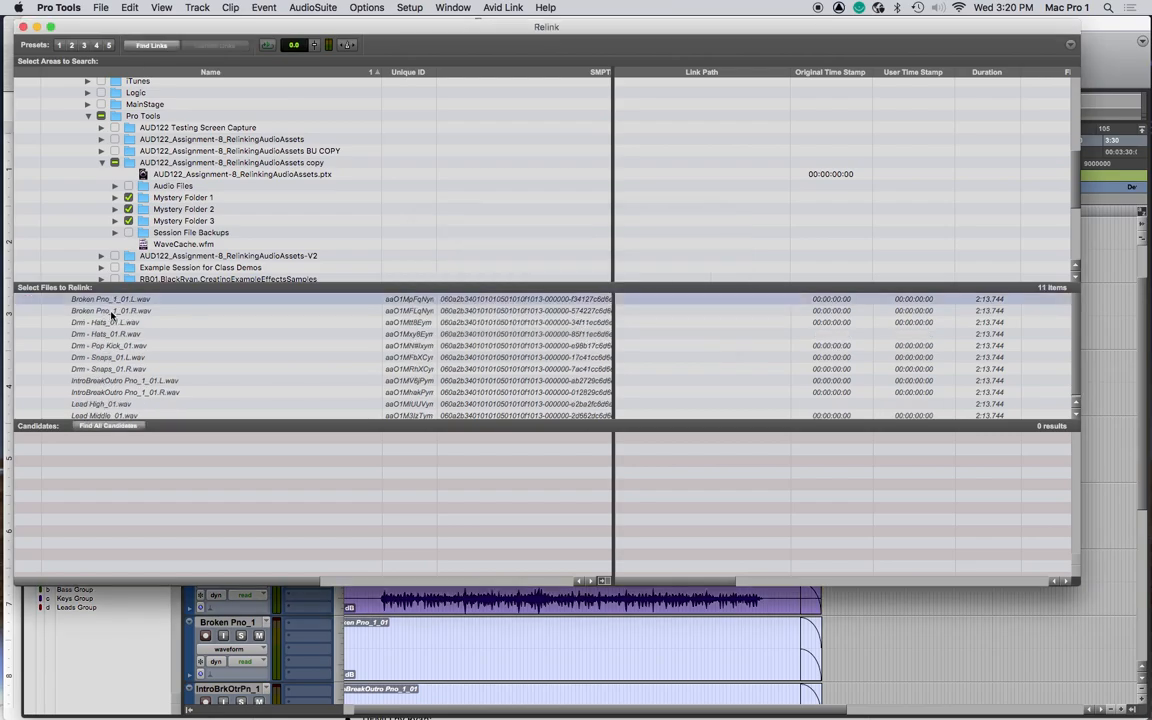
shift+click(100, 300)
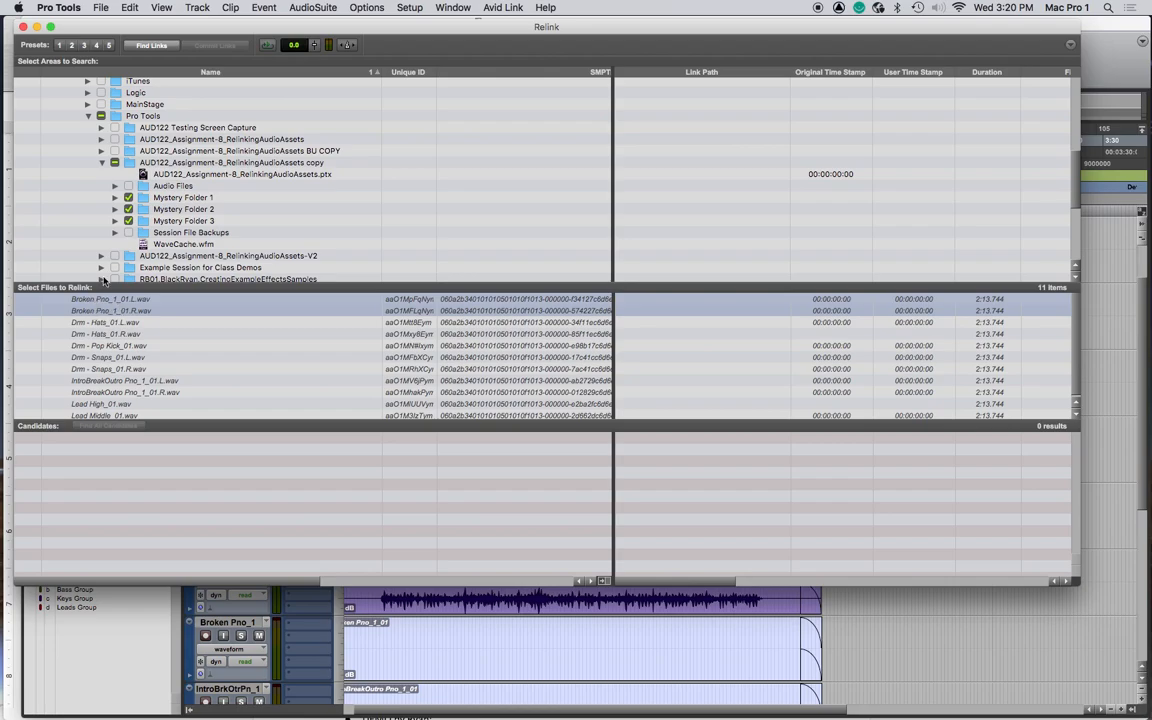
click(155, 47)
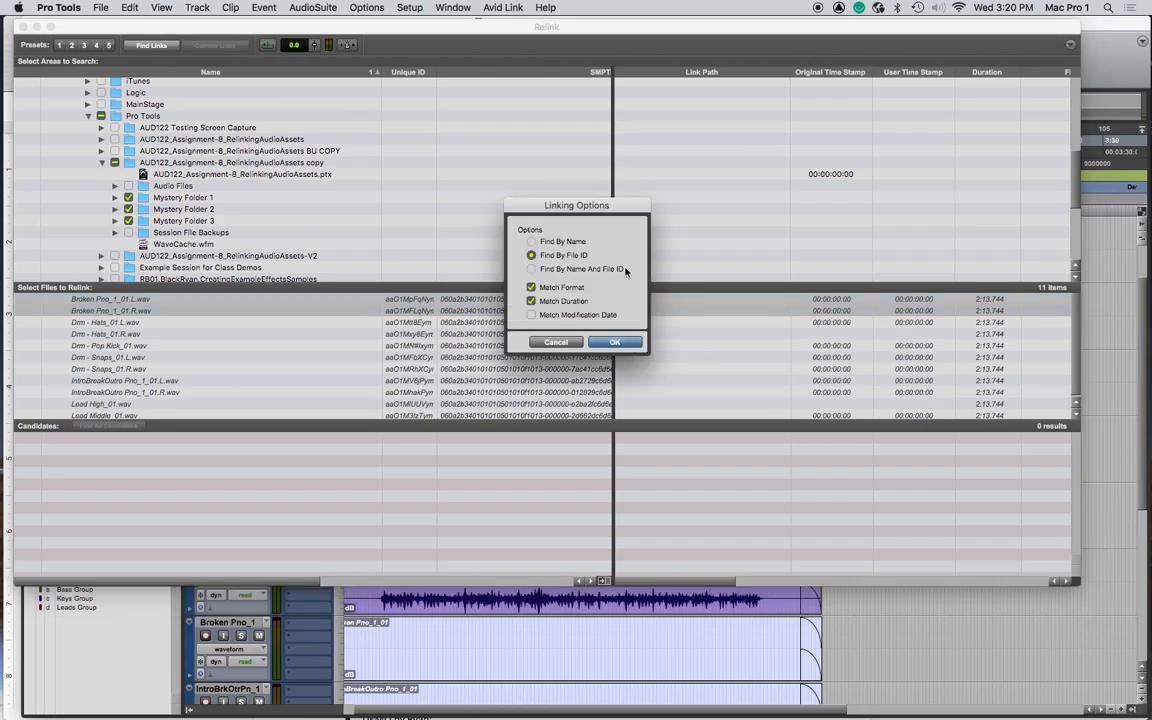
click(614, 343)
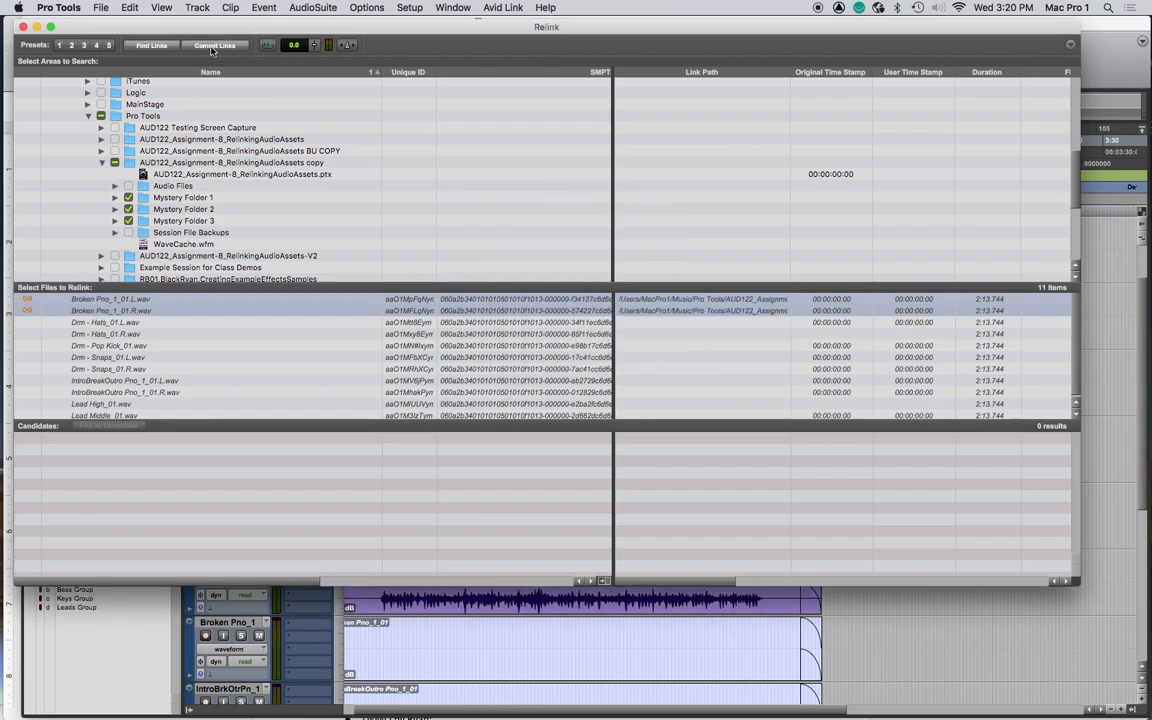
click(212, 50)
click(681, 306)
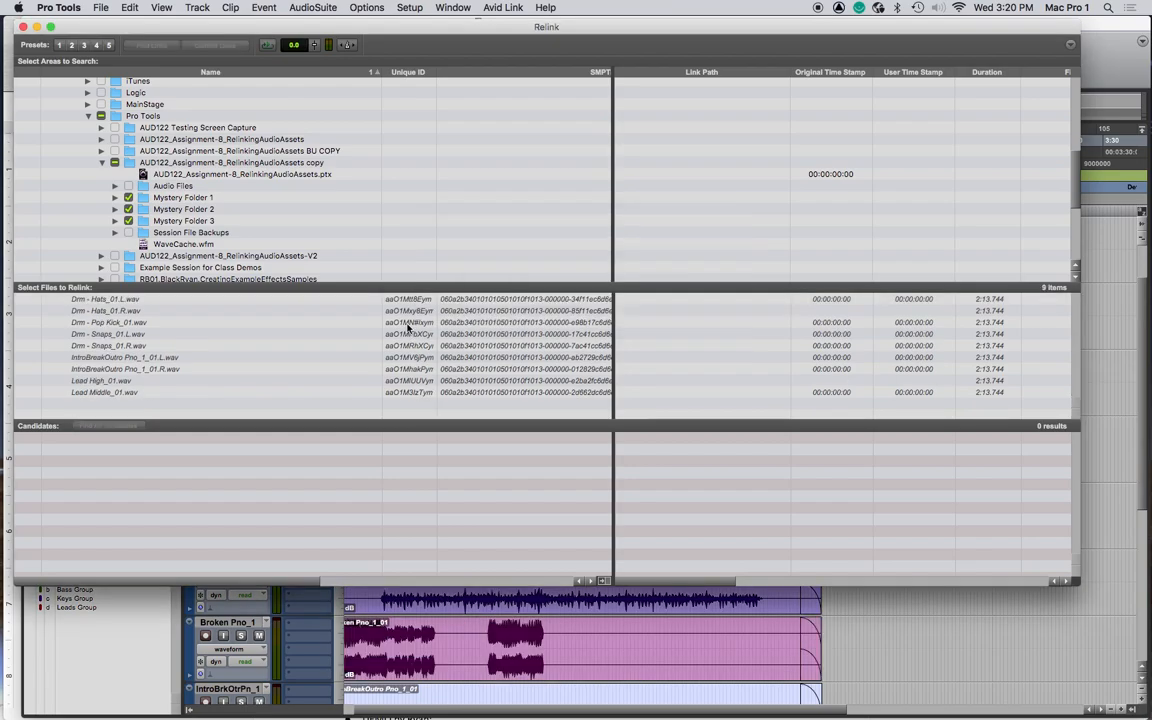
- Find links by file ID for both Drm - Hats_01 L and R files and commit them
click(127, 299)
shift+click(122, 311)
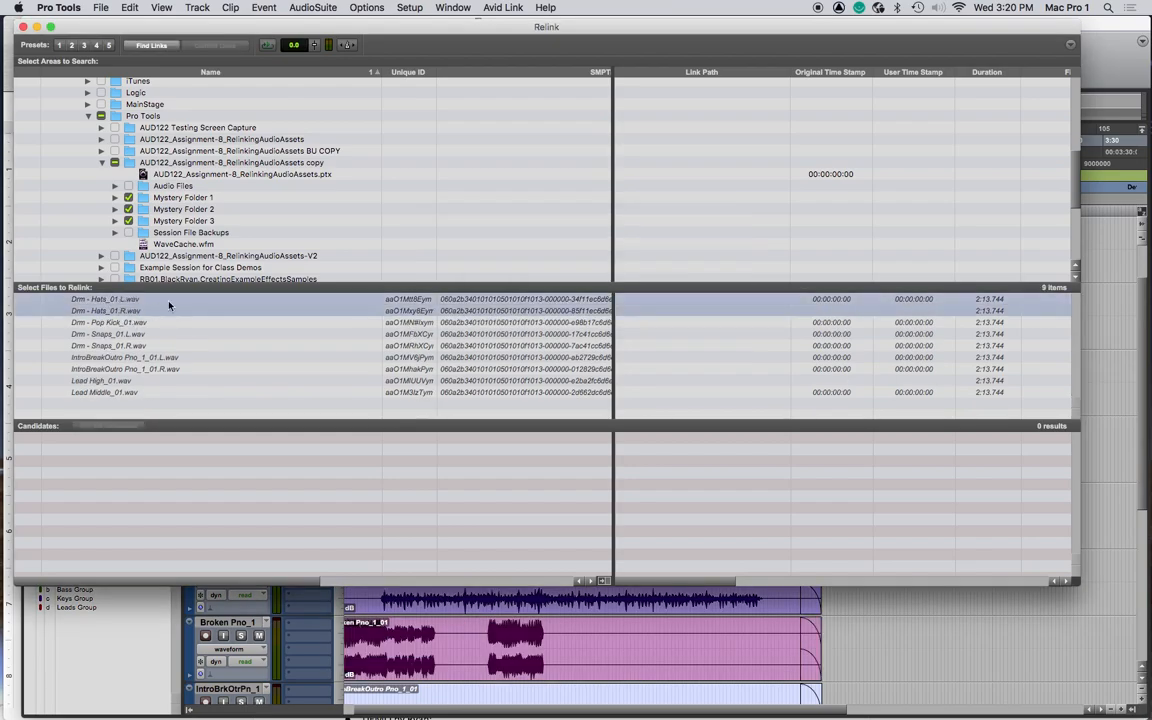
click(140, 46)
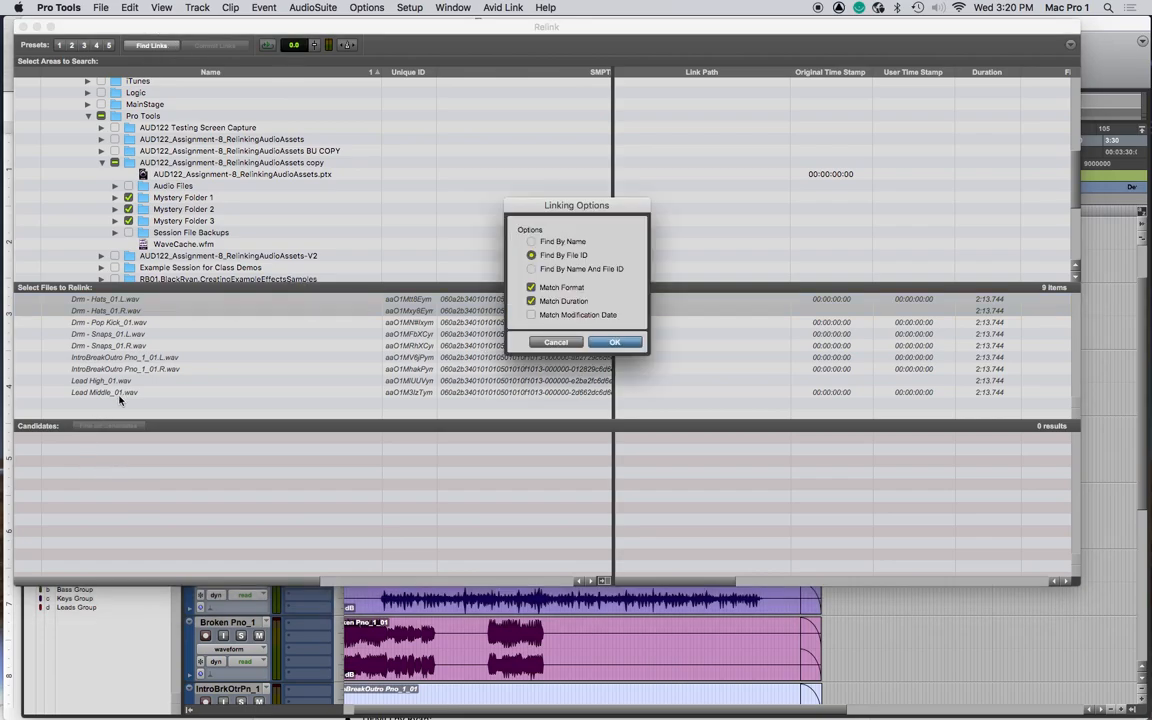
click(615, 342)
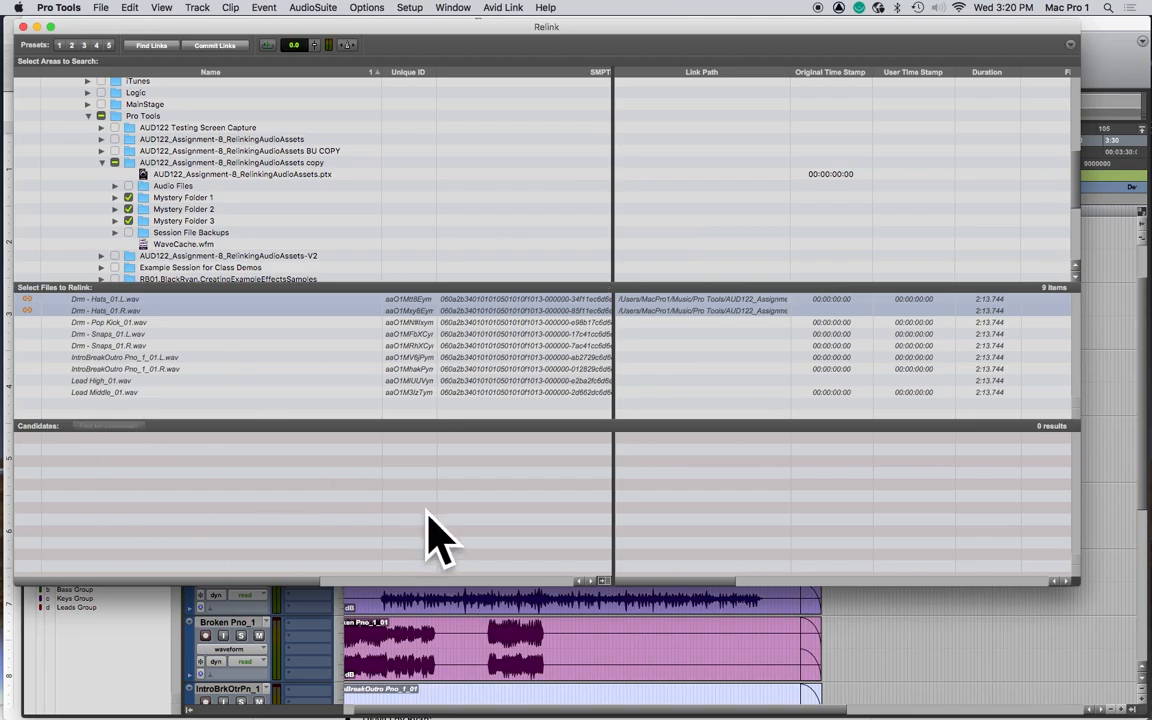
click(197, 45)
click(688, 308)
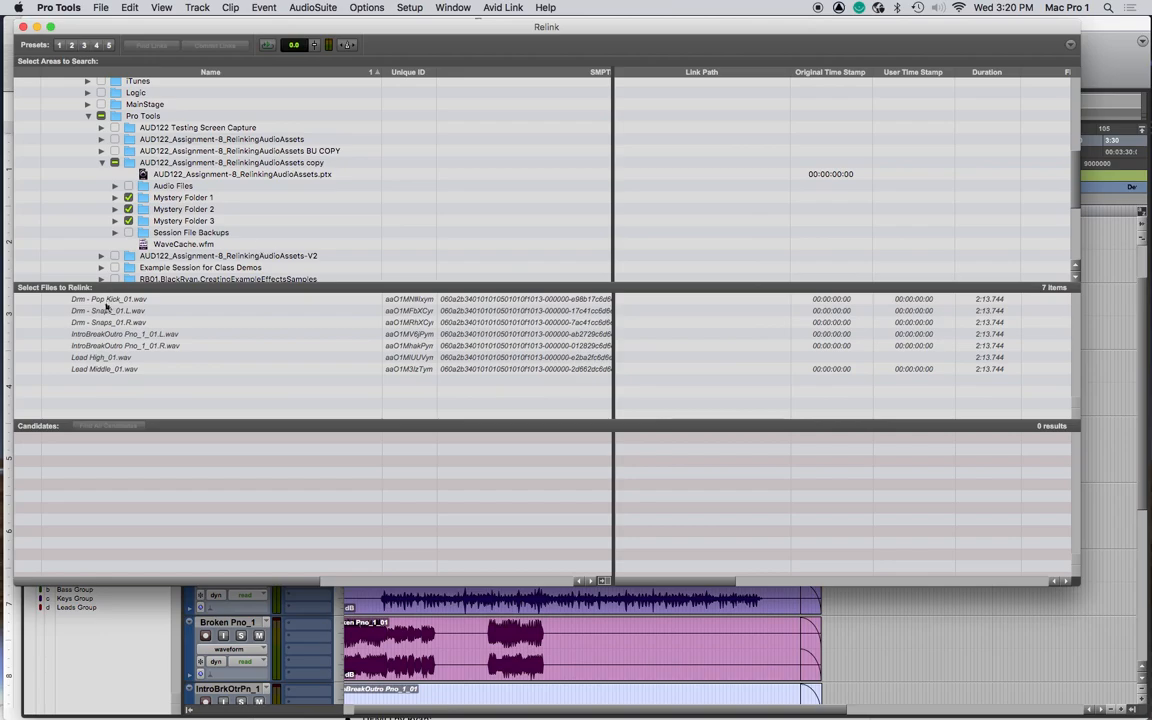
- Find links by file ID for Drm - Pop Kick_01.wav and select its candidate
click(101, 299)
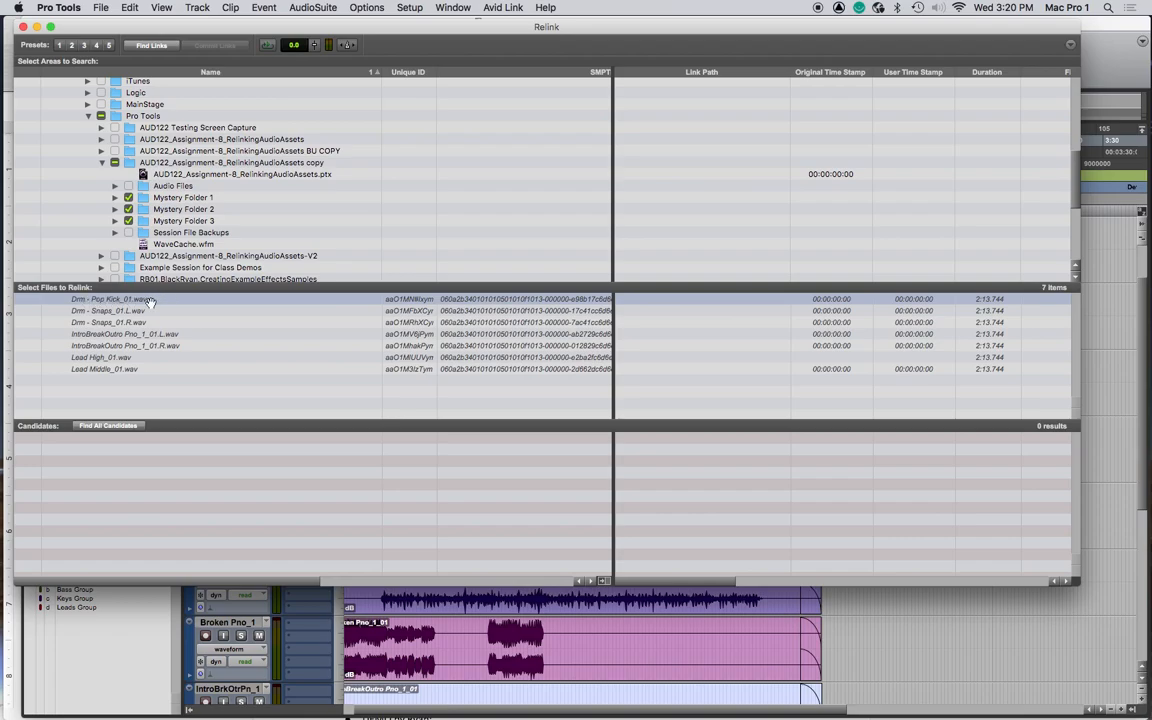
shift+click(113, 311)
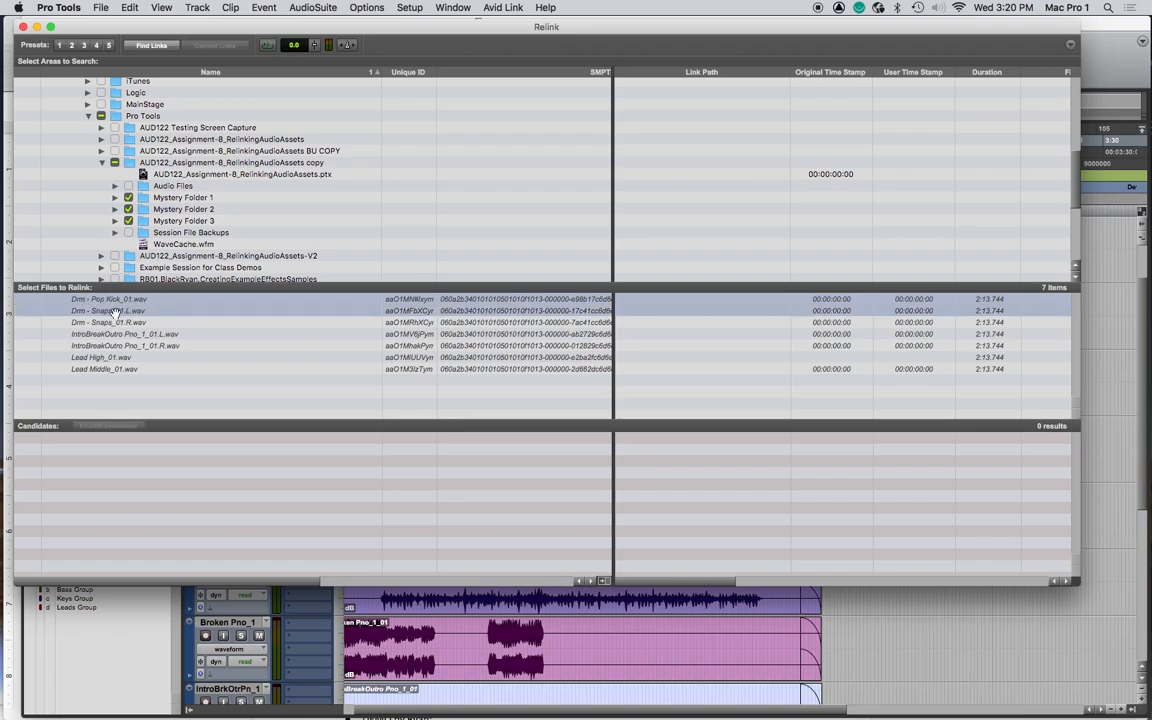
click(152, 300)
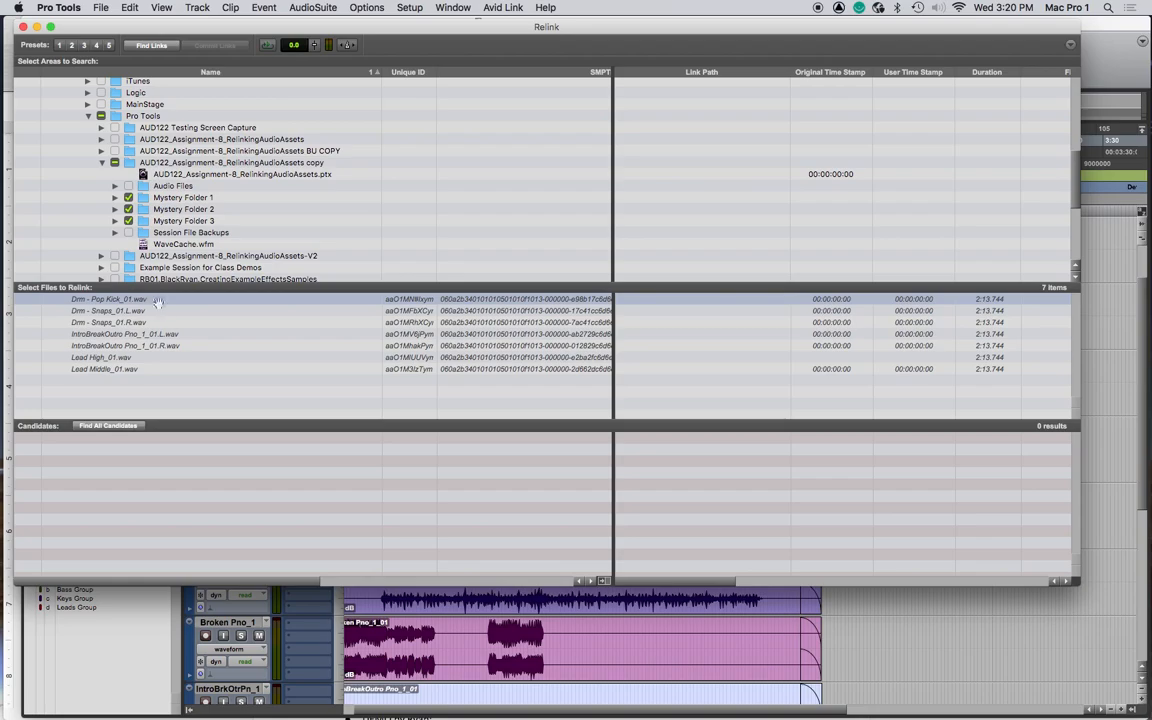
click(152, 46)
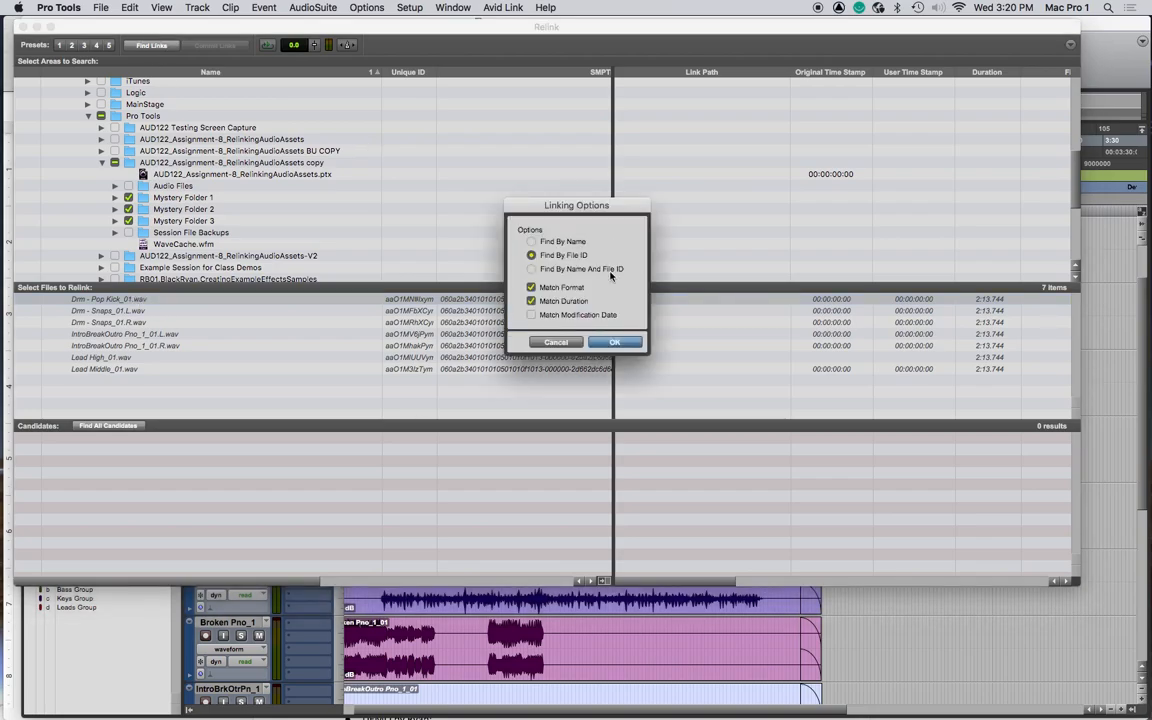
click(614, 342)
click(115, 441)
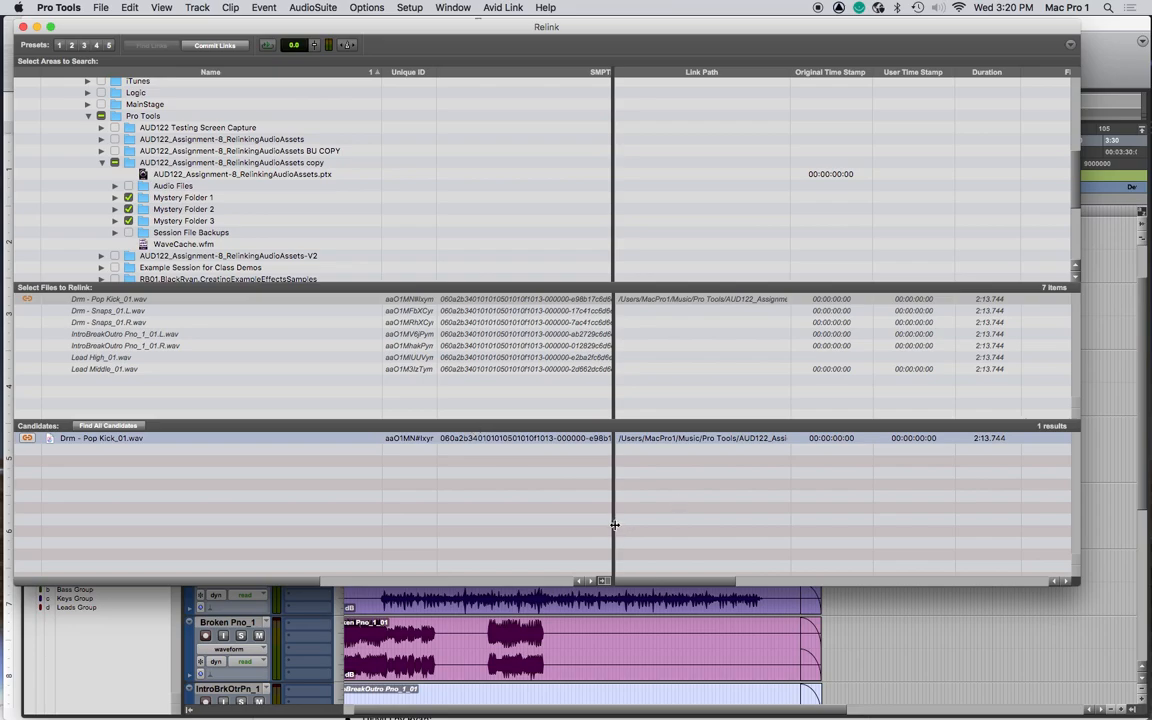
- Widen the candidate columns, preview the Pop Kick candidate's audio, and commit its link
drag(613, 523, 978, 508)
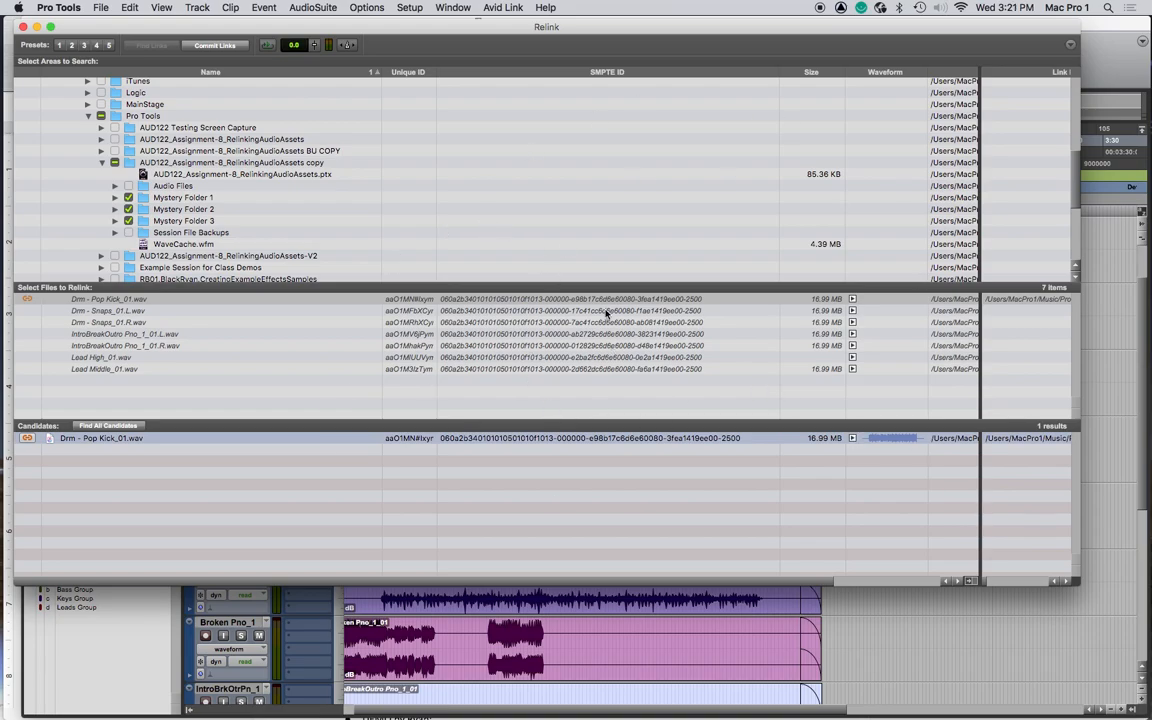
click(870, 440)
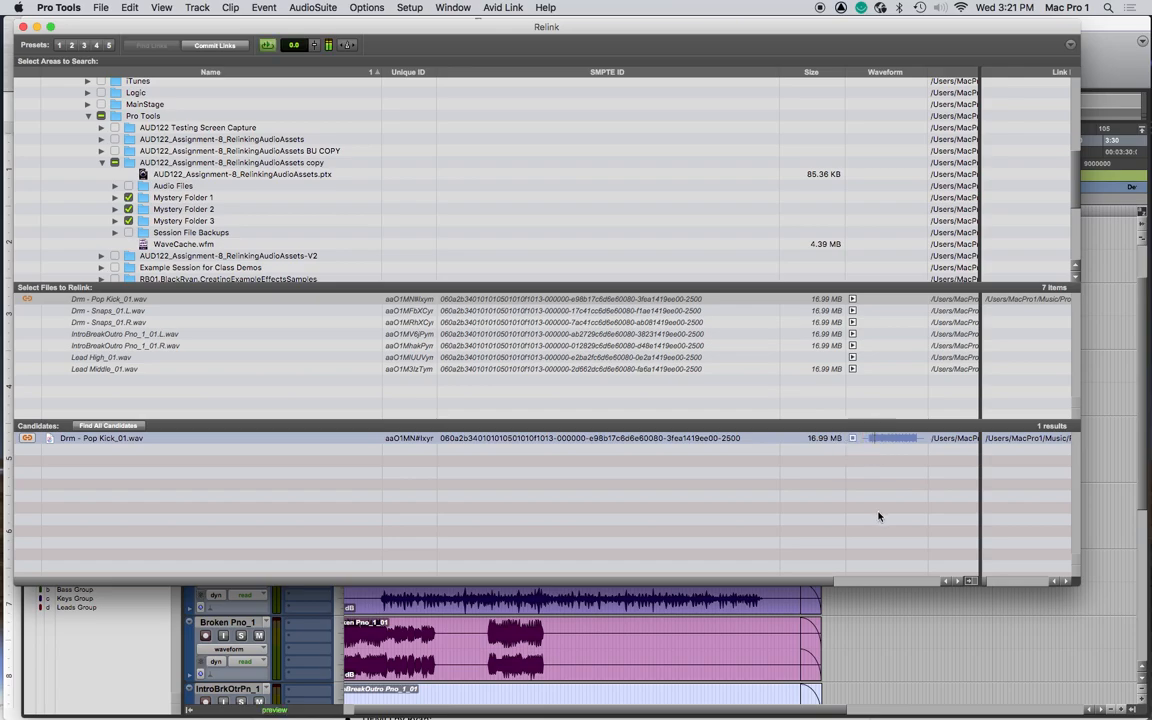
click(854, 439)
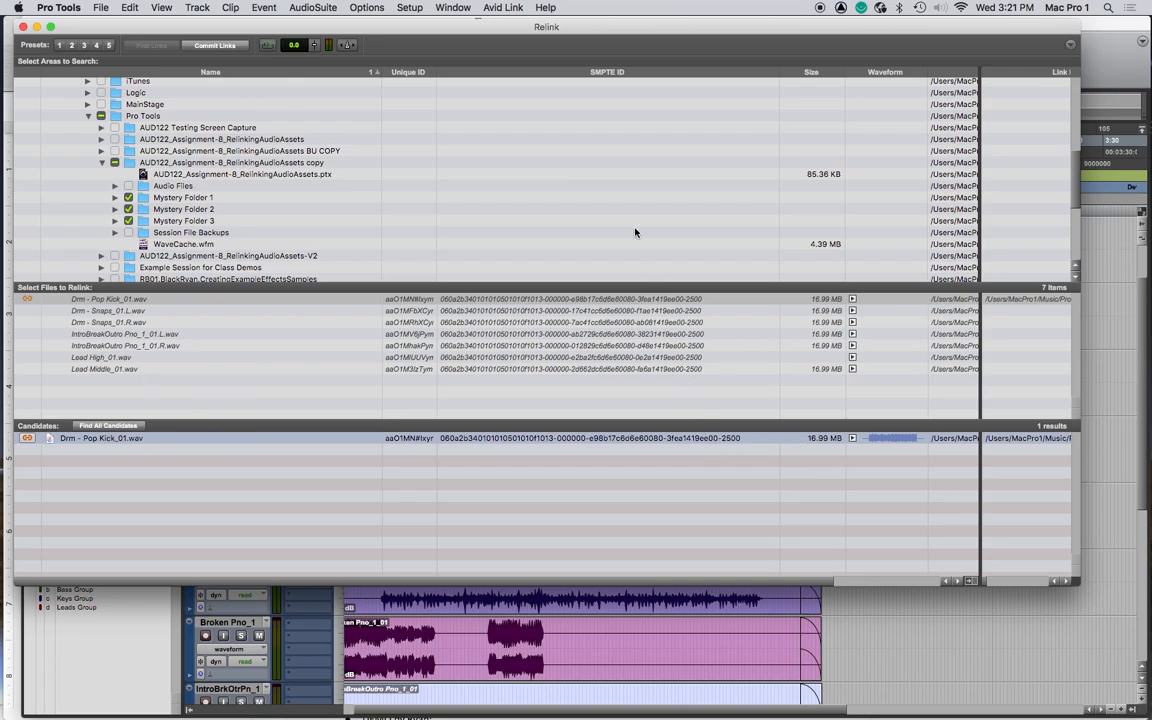
click(200, 45)
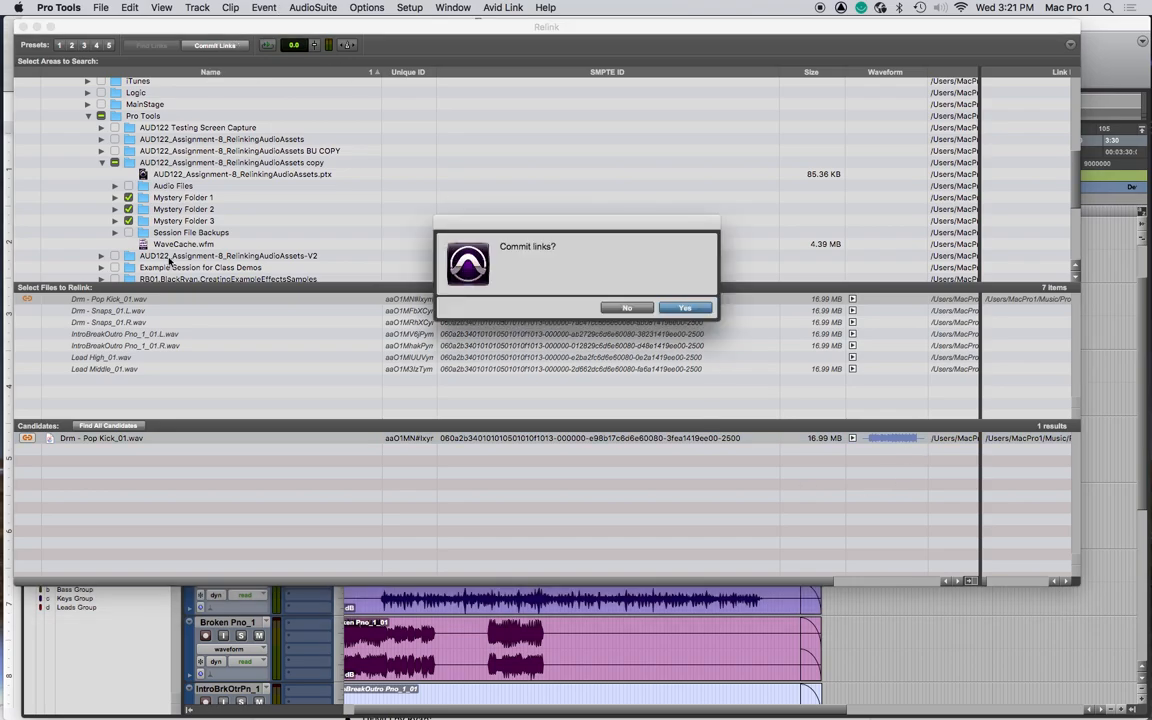
click(685, 308)
- Find links by file ID for both Drm - Snaps_01 L and R files
click(102, 299)
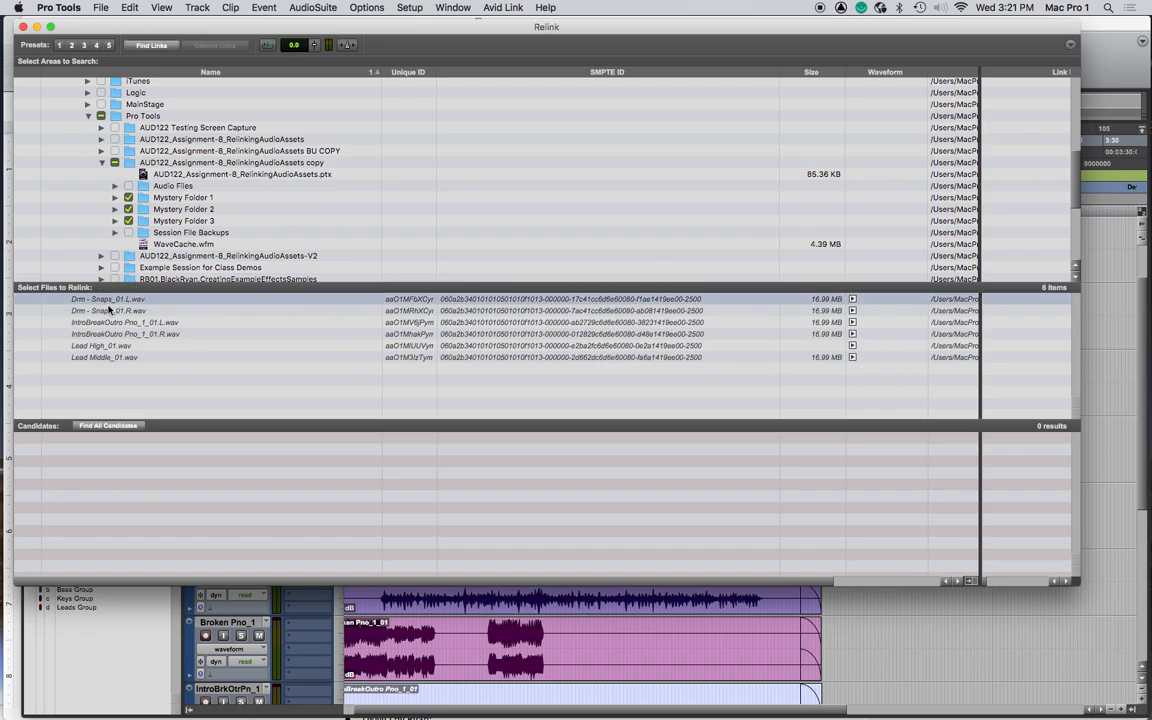
shift+click(105, 310)
click(150, 45)
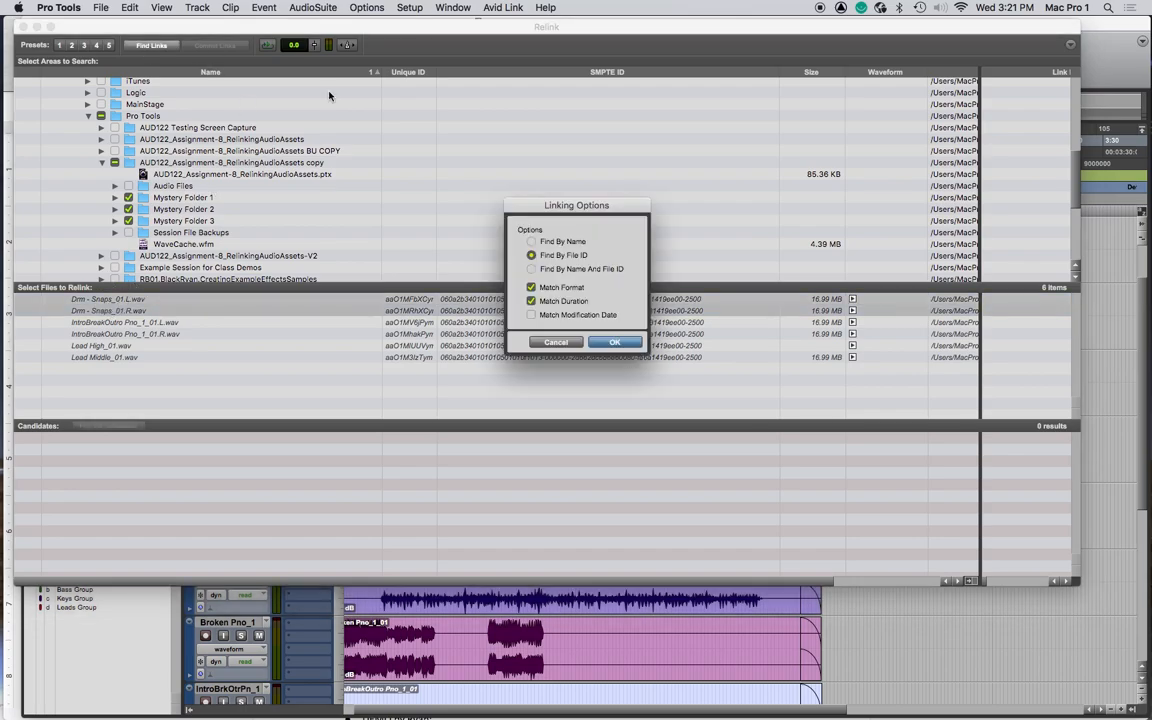
key(Return)
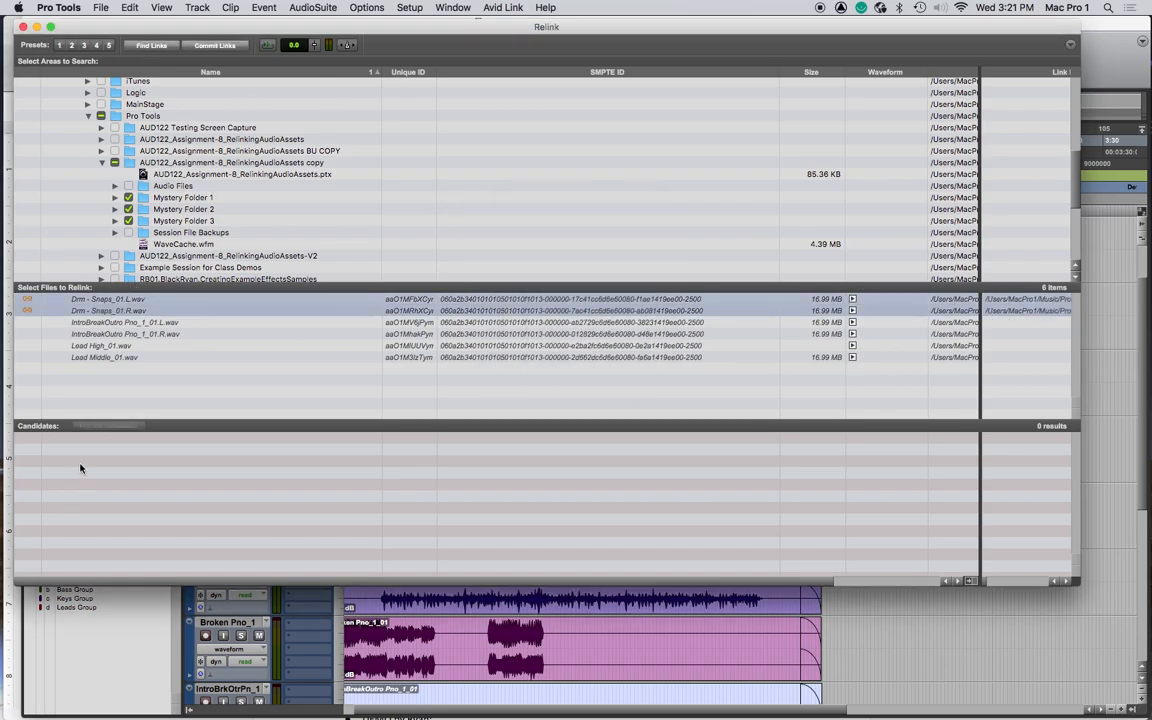
- Commit the found links for both Drm - Snaps_01 L and R files
click(213, 46)
click(683, 309)
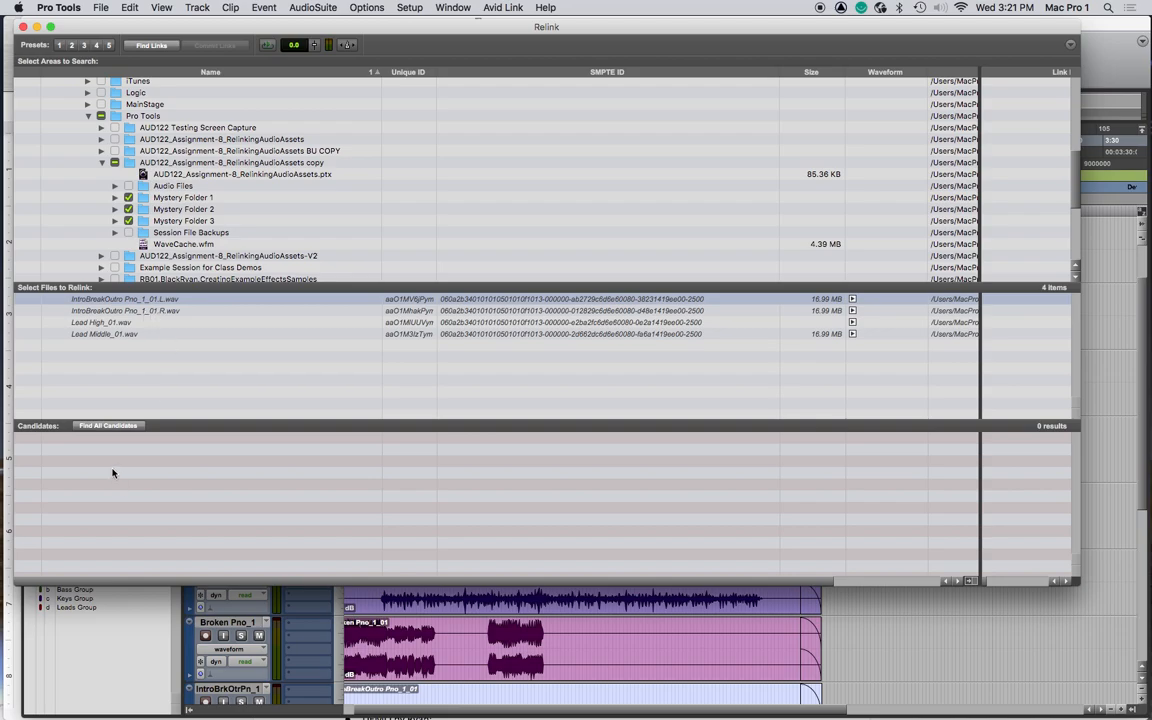
- Find links by file ID for both IntroBreakOutro Pno_1_01 L and R files
shift+click(165, 310)
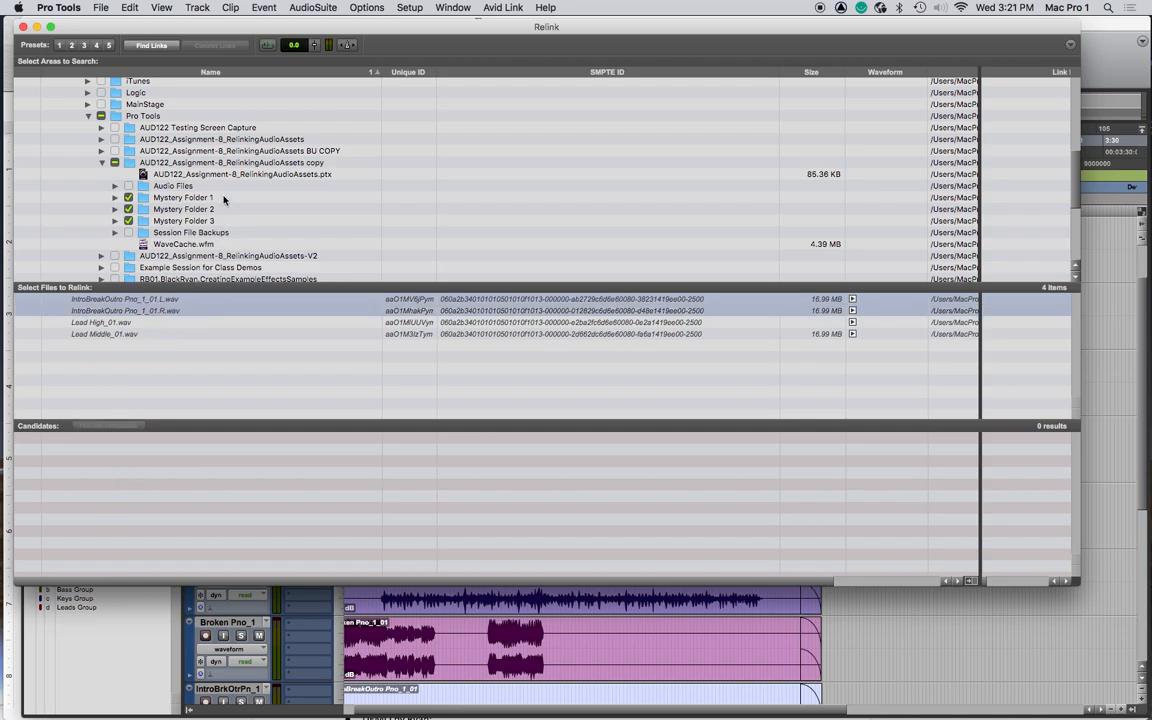
click(152, 46)
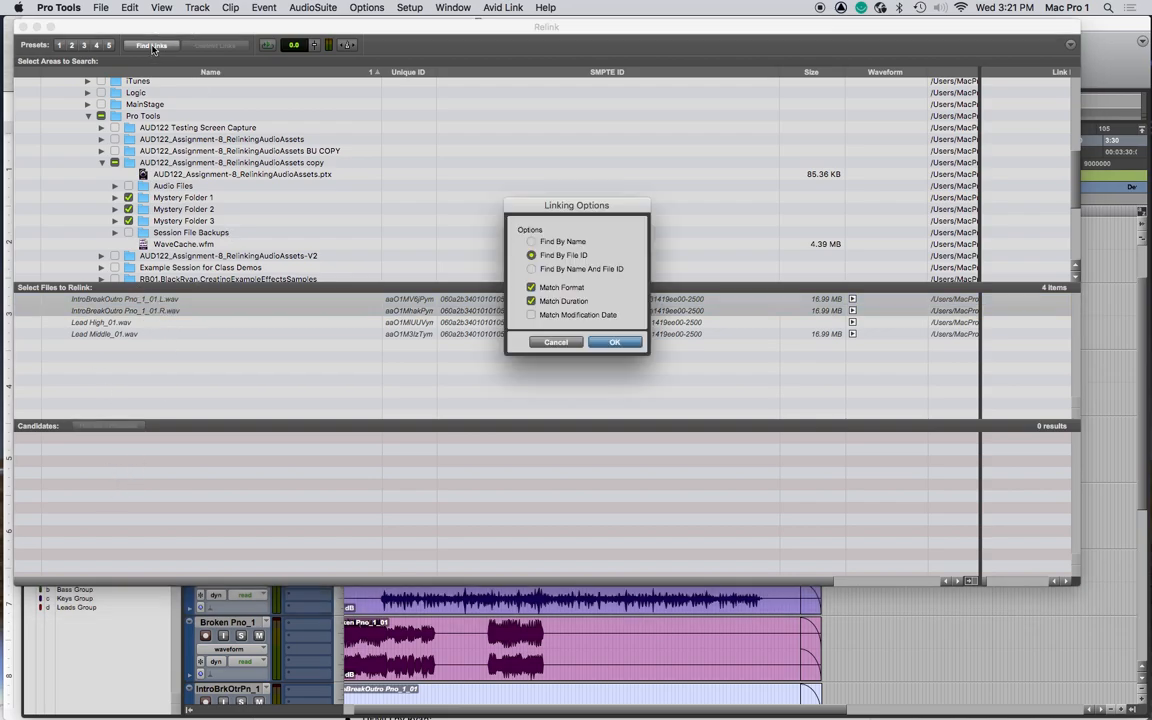
click(613, 342)
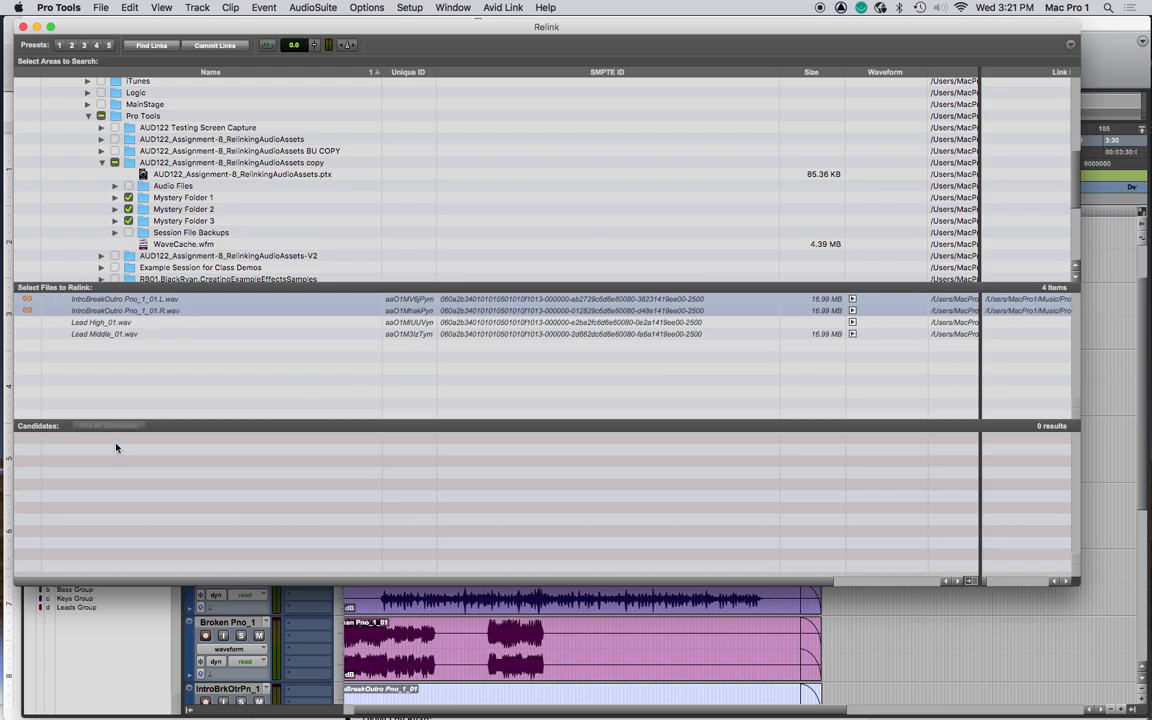
- Check the candidate found for each IntroBreakOutro Pno_1_01 file and commit both links
click(143, 312)
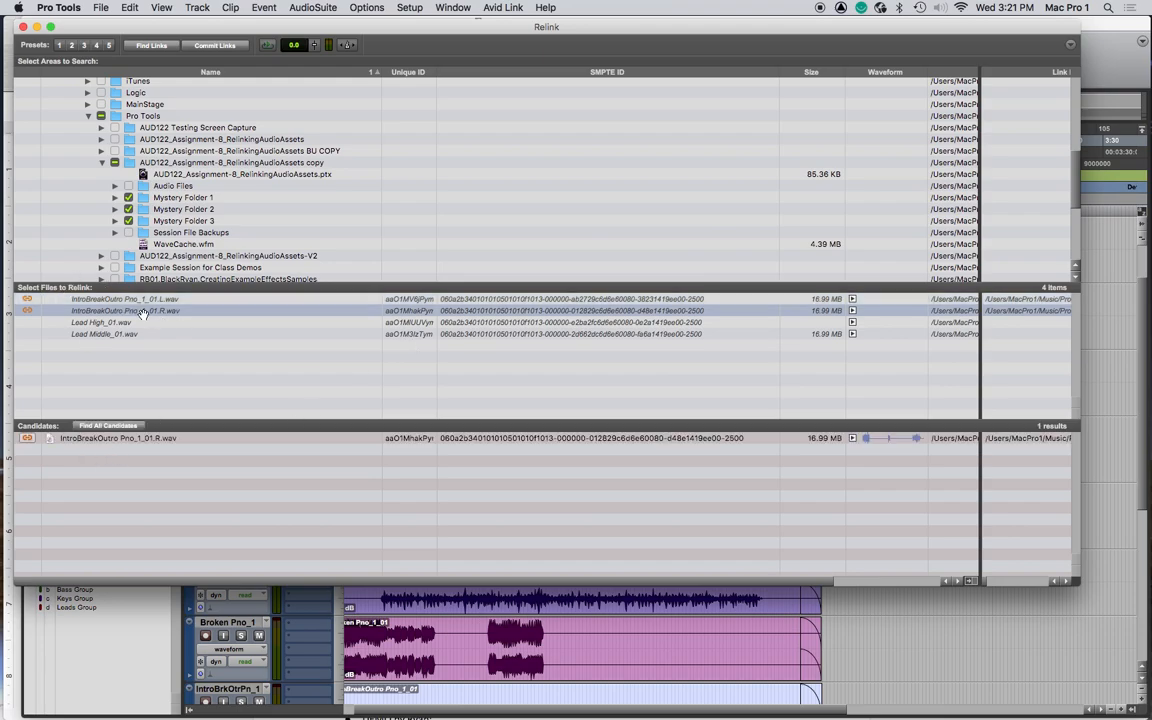
click(140, 298)
click(165, 312)
click(165, 302)
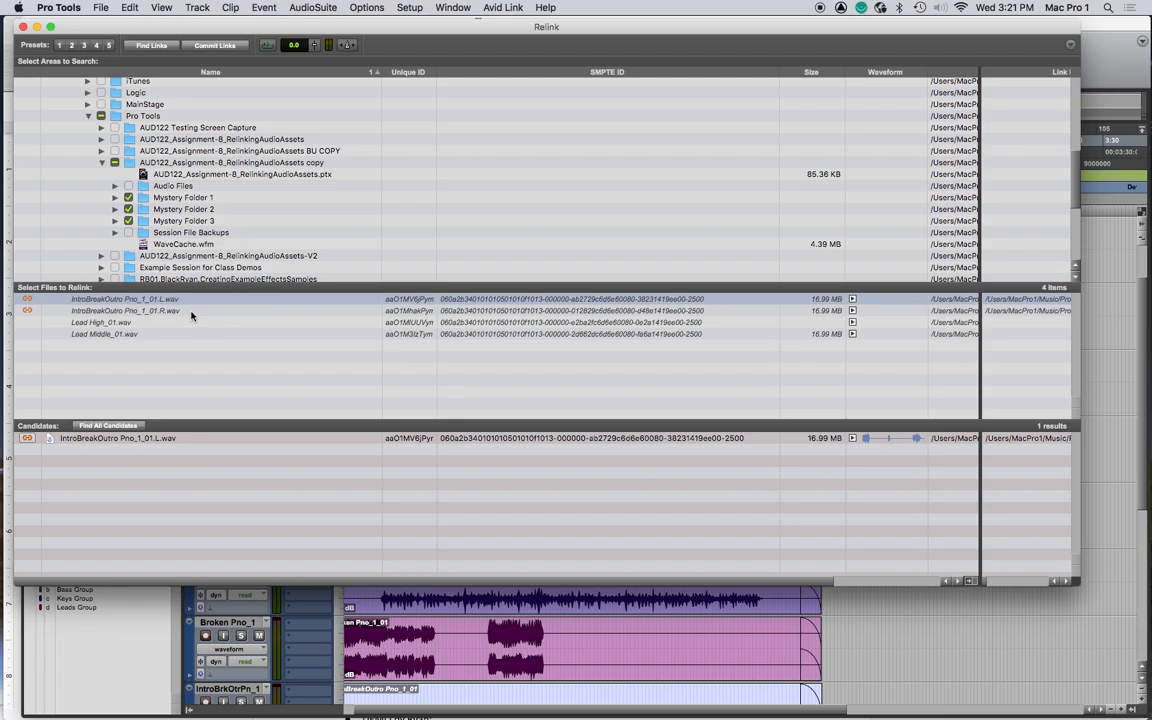
click(180, 311)
click(143, 300)
shift+click(143, 311)
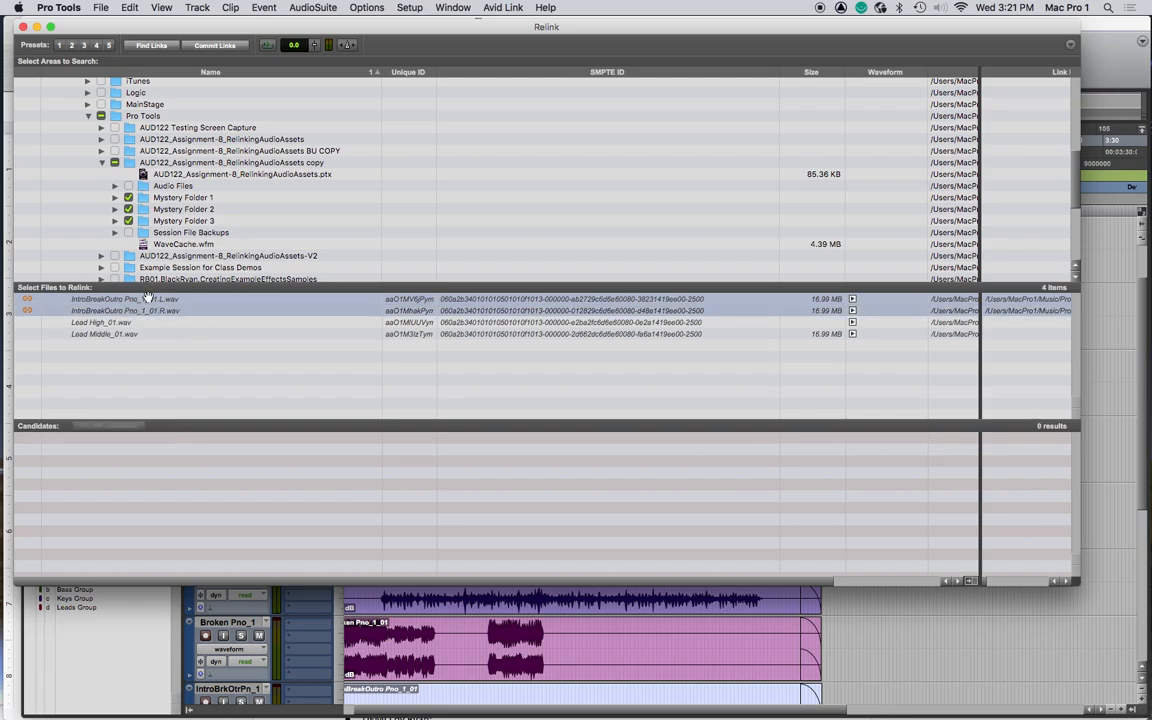
super+click(181, 299)
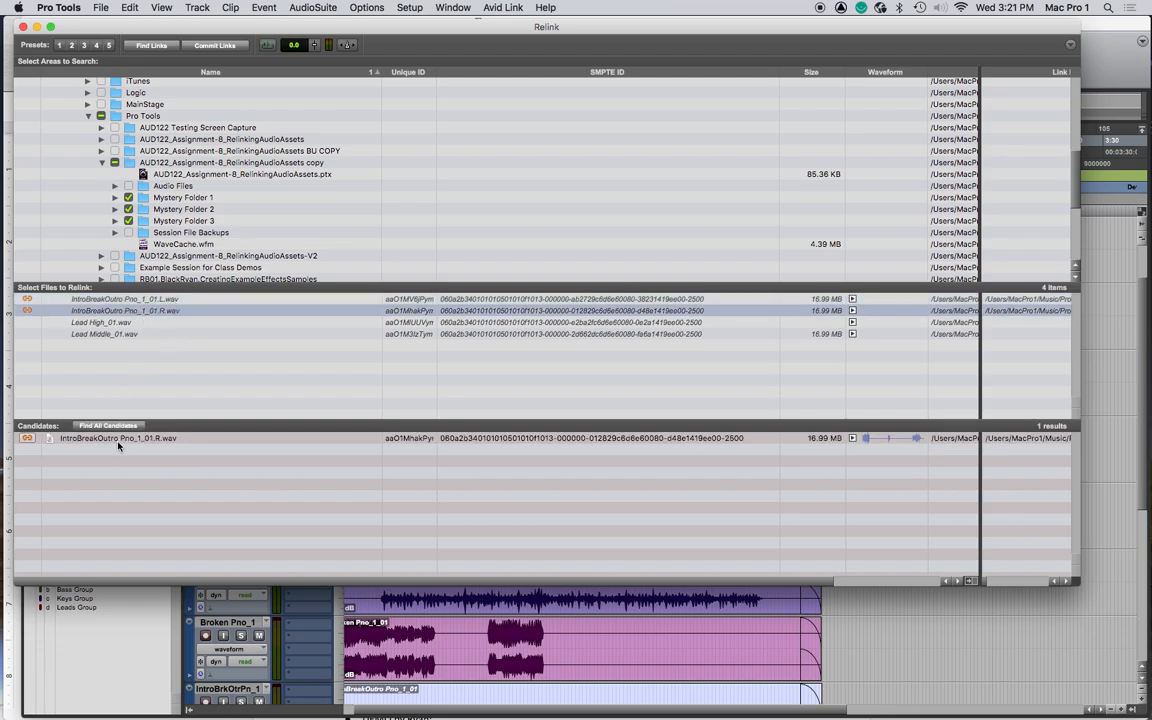
click(133, 301)
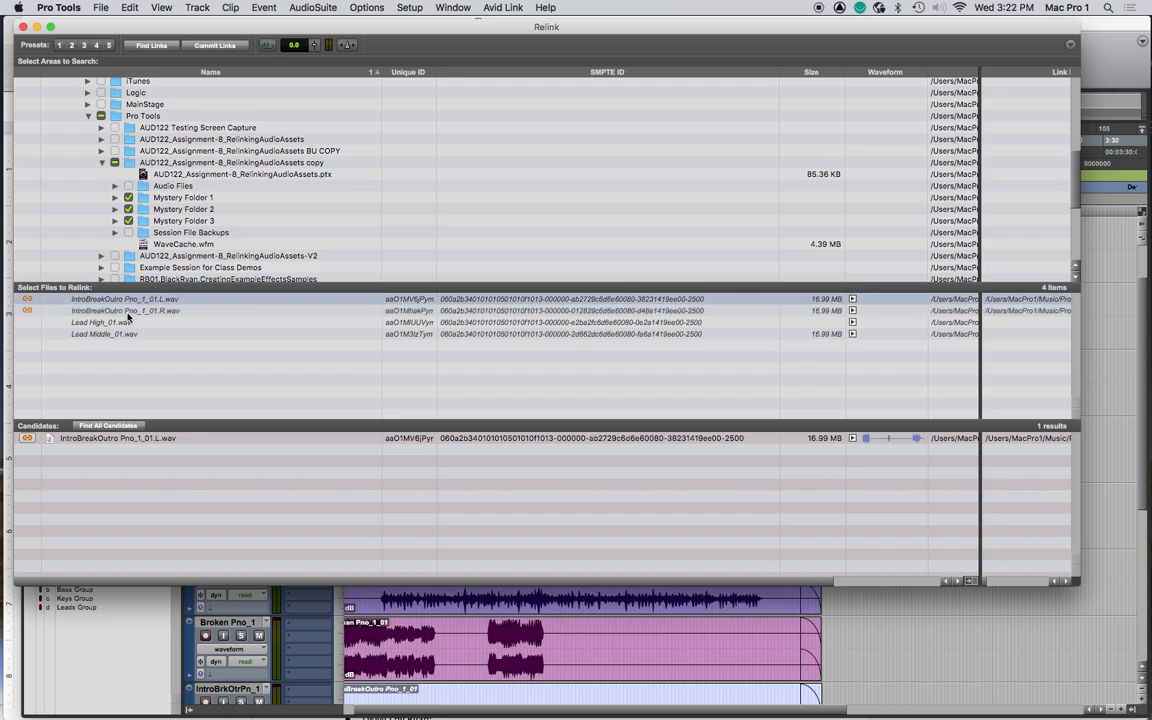
shift+click(127, 312)
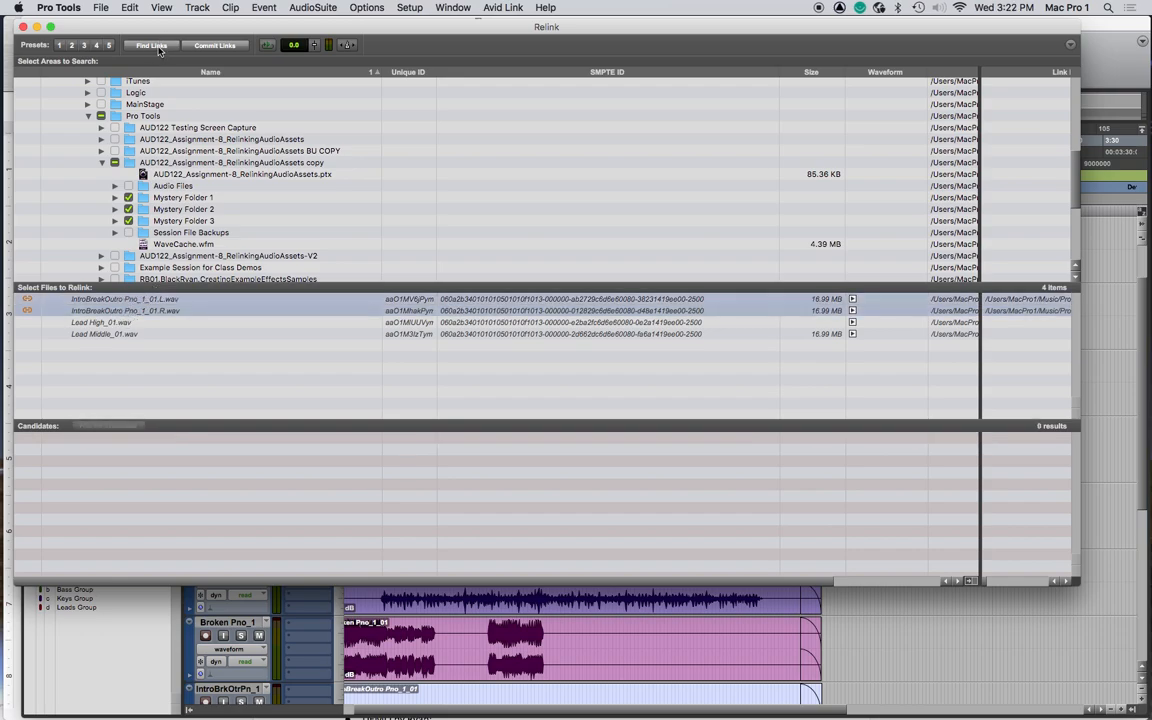
click(214, 46)
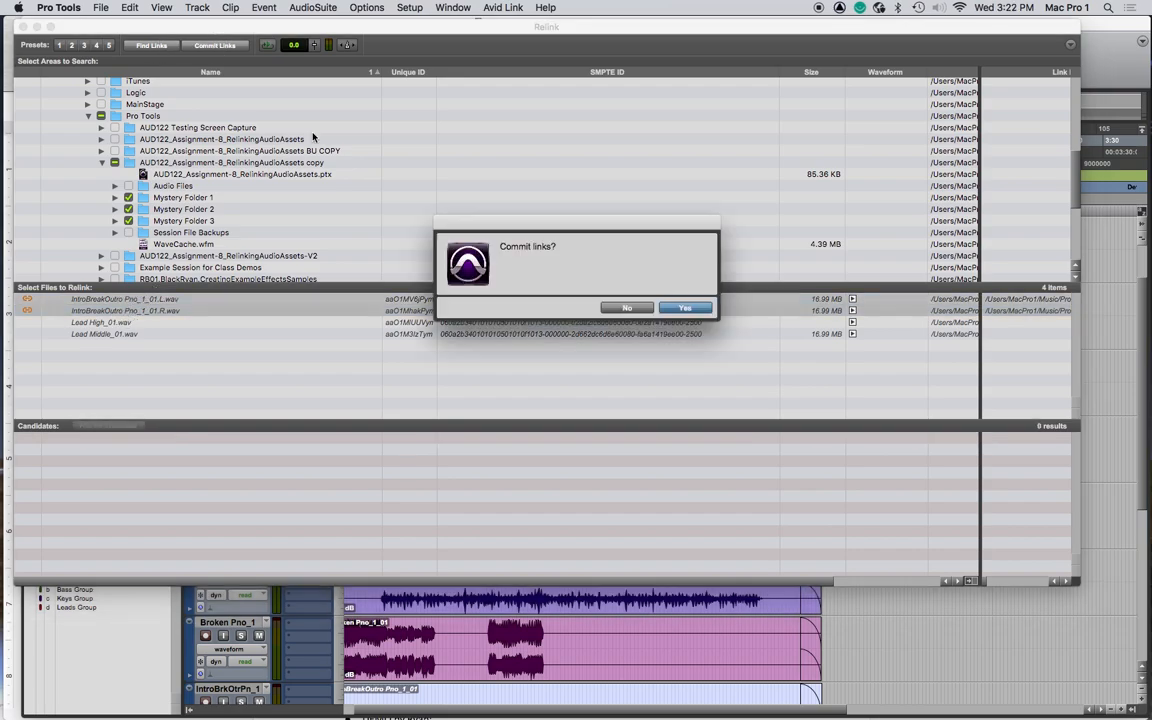
click(682, 306)
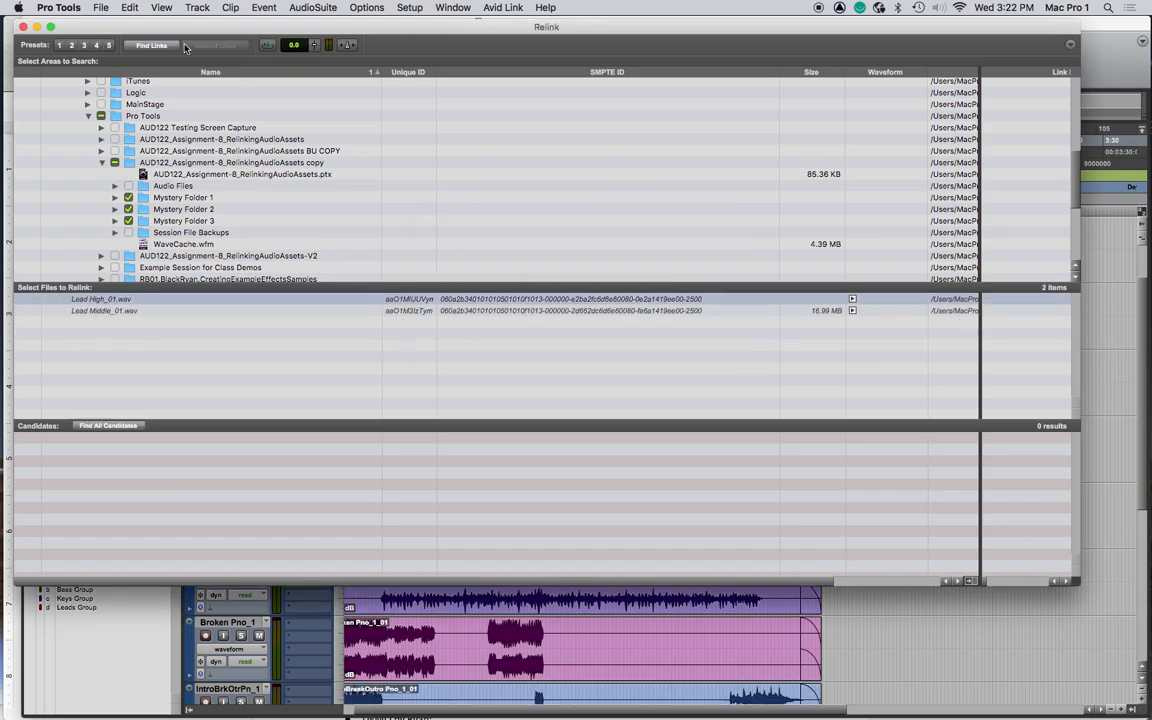
- Find links by file ID for Lead High_01.wav and commit its XYZ.wav candidate
click(164, 47)
click(607, 338)
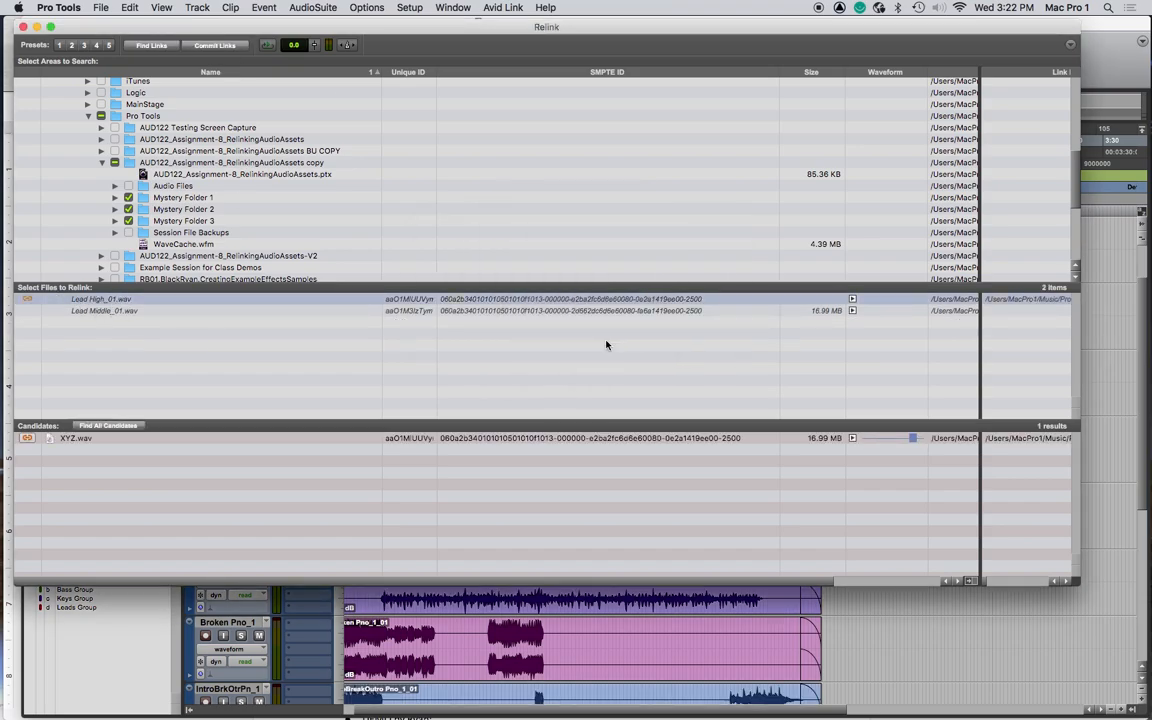
click(153, 439)
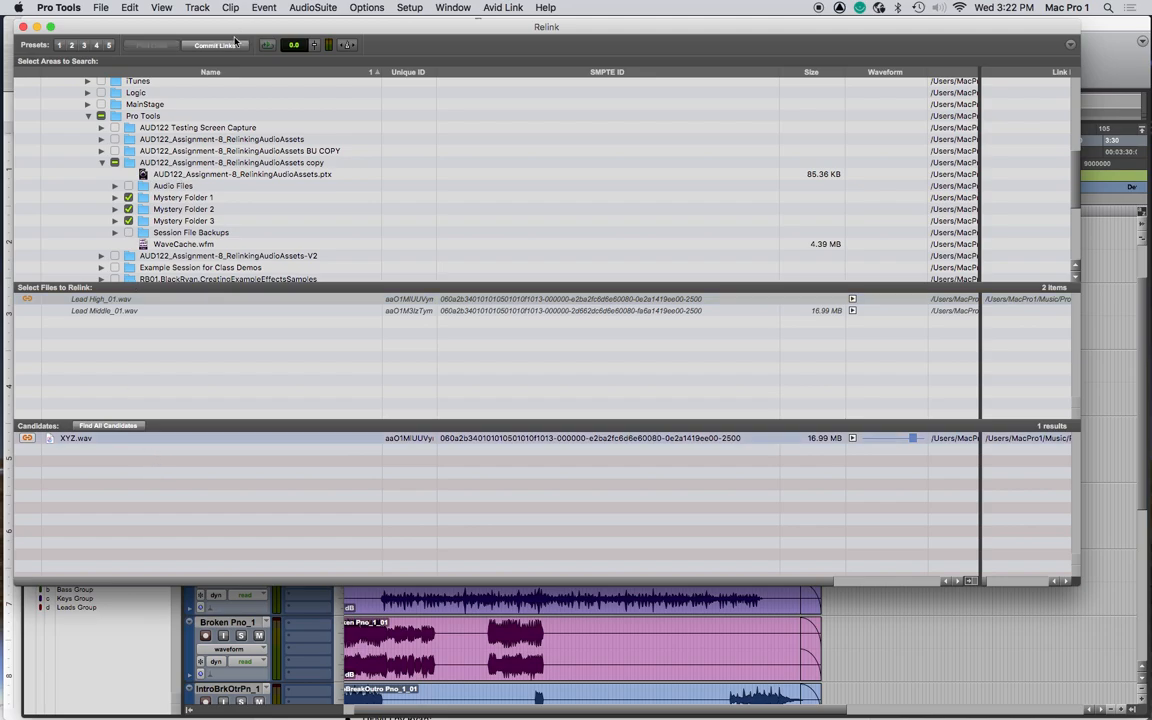
click(215, 46)
key(Return)
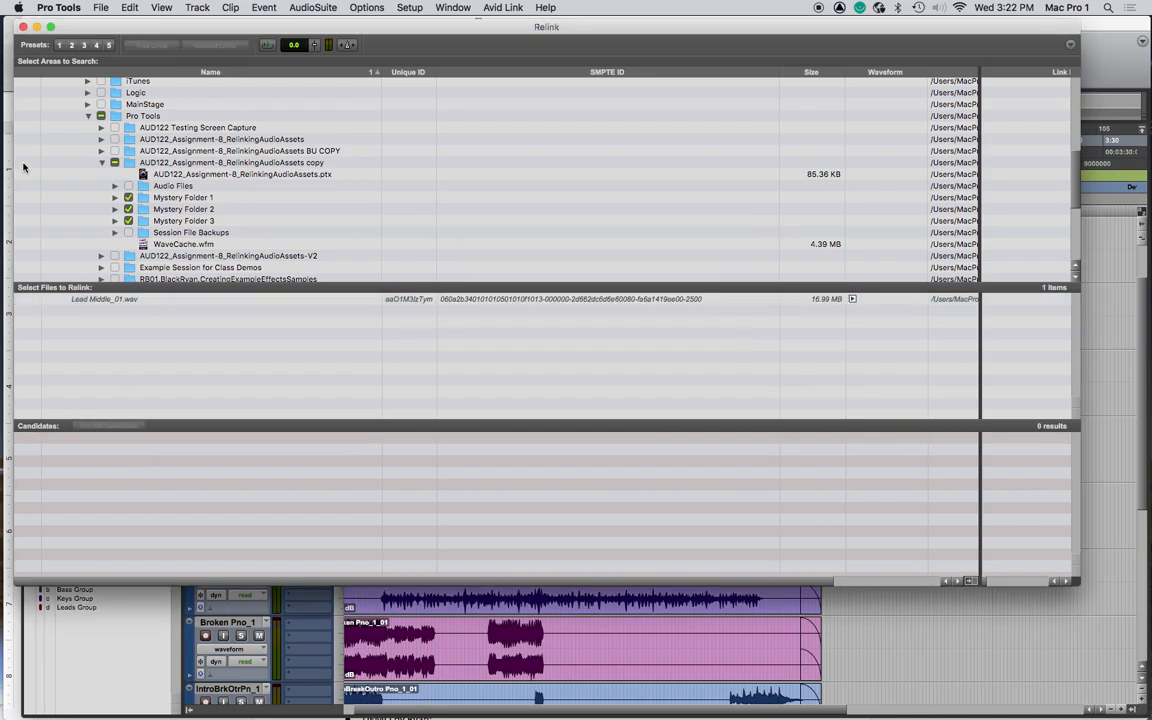
- Find links by file ID for Lead Middle_01.wav and commit its LeaderAndBest_01.wav candidate
click(118, 302)
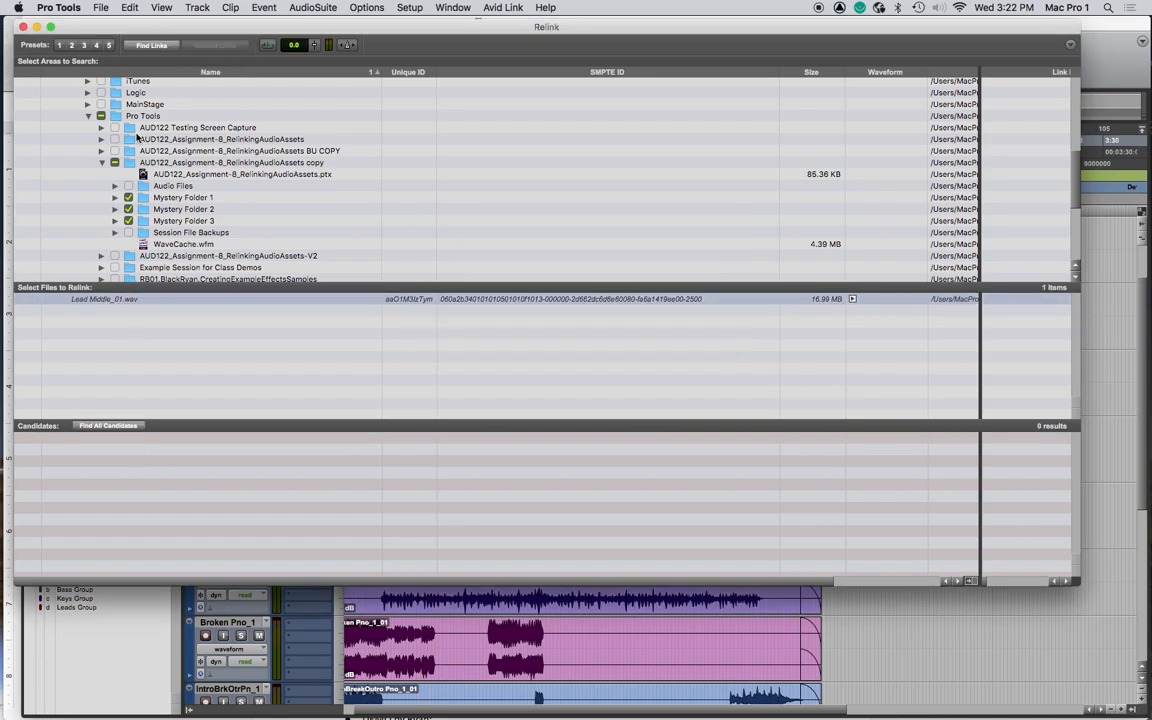
click(152, 46)
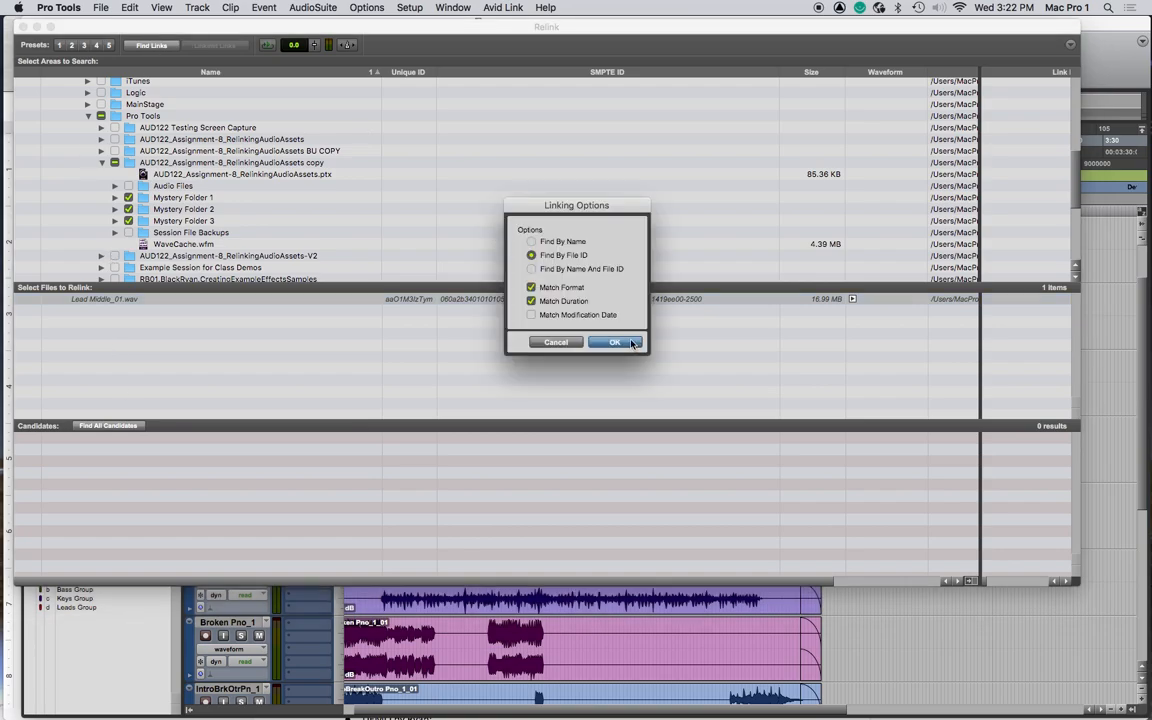
key(Return)
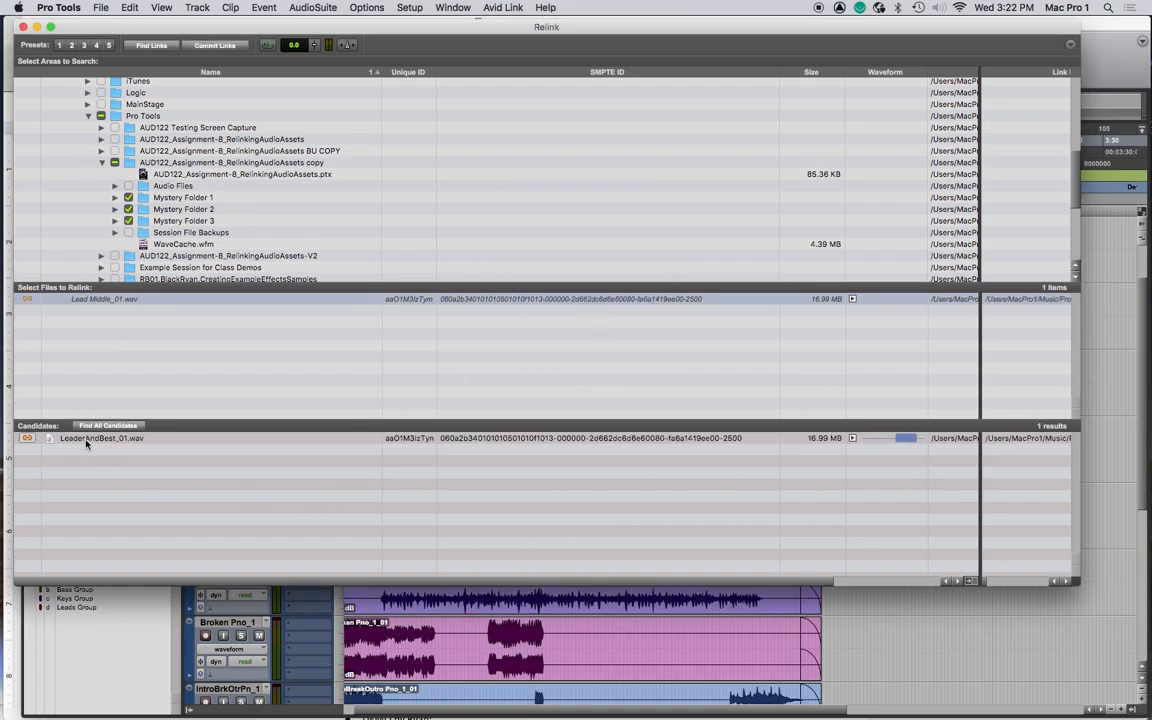
click(231, 47)
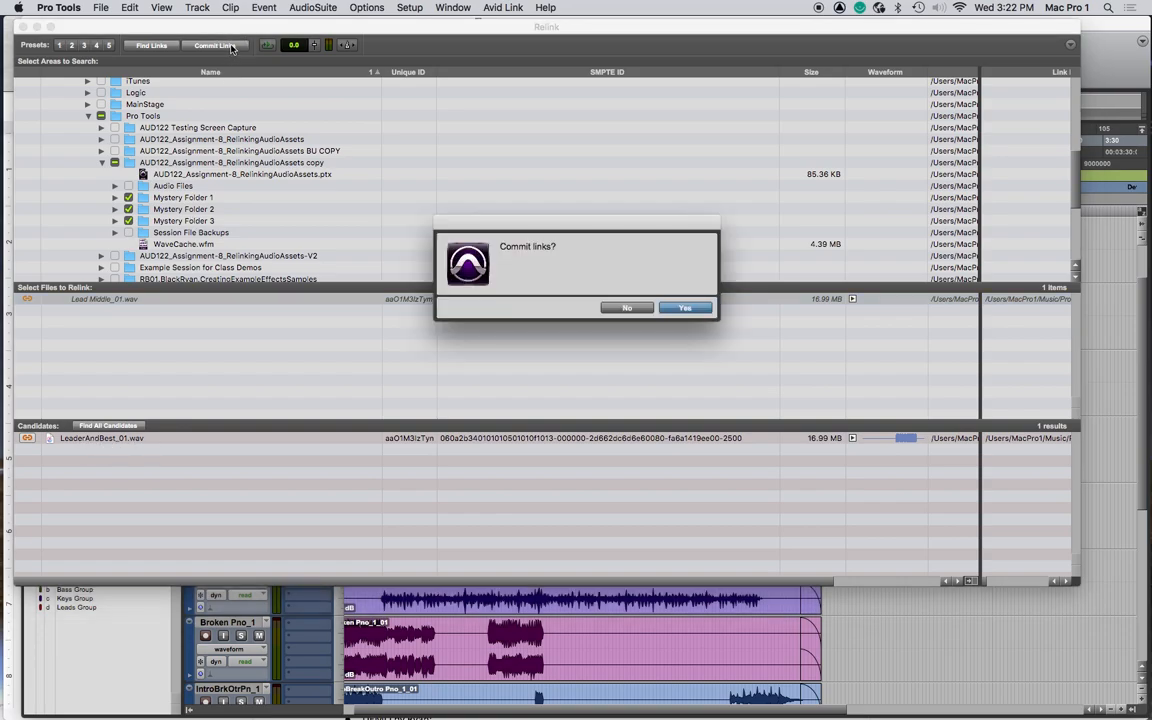
key(Return)
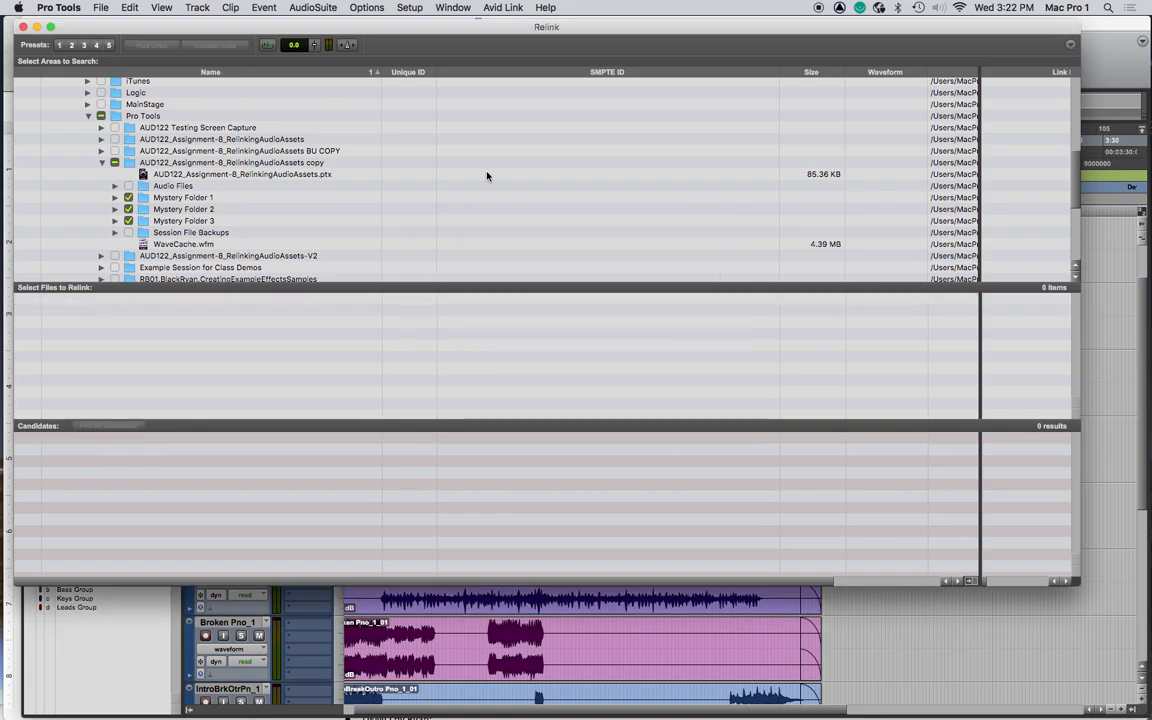
- Close the Relink window and look over the relinked tracks in the Edit window
click(23, 29)
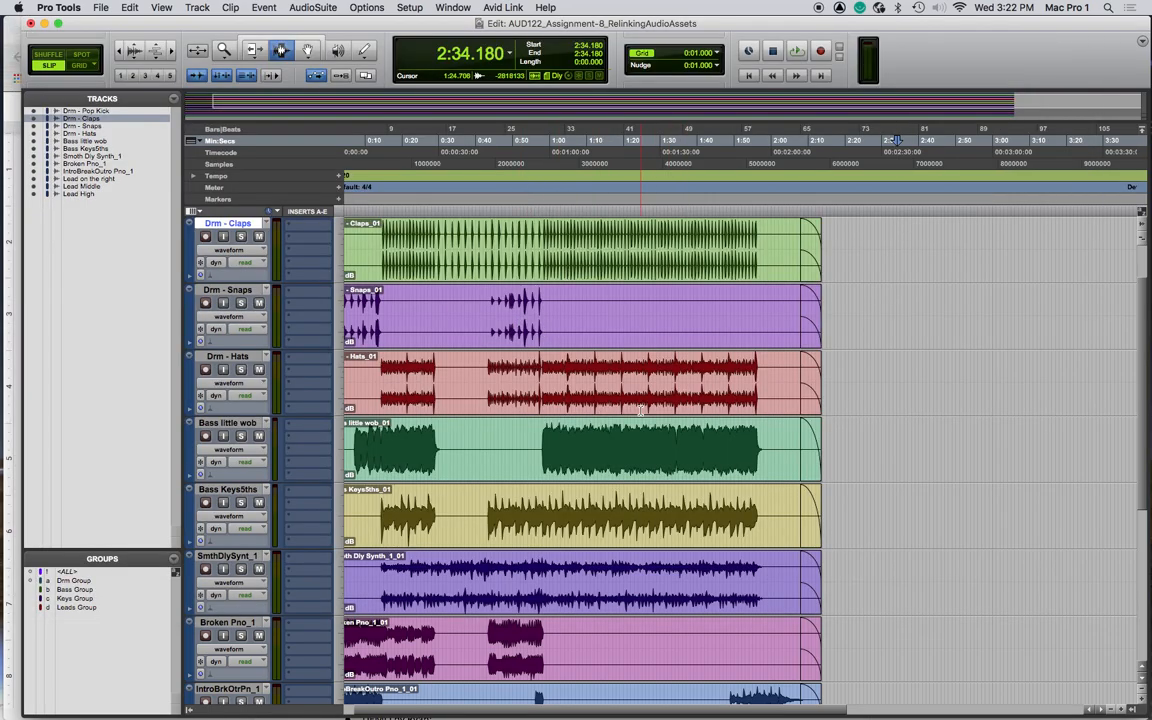
scroll(640, 422, down, 2)
scroll(640, 422, down, 5)
scroll(640, 422, right, 2)
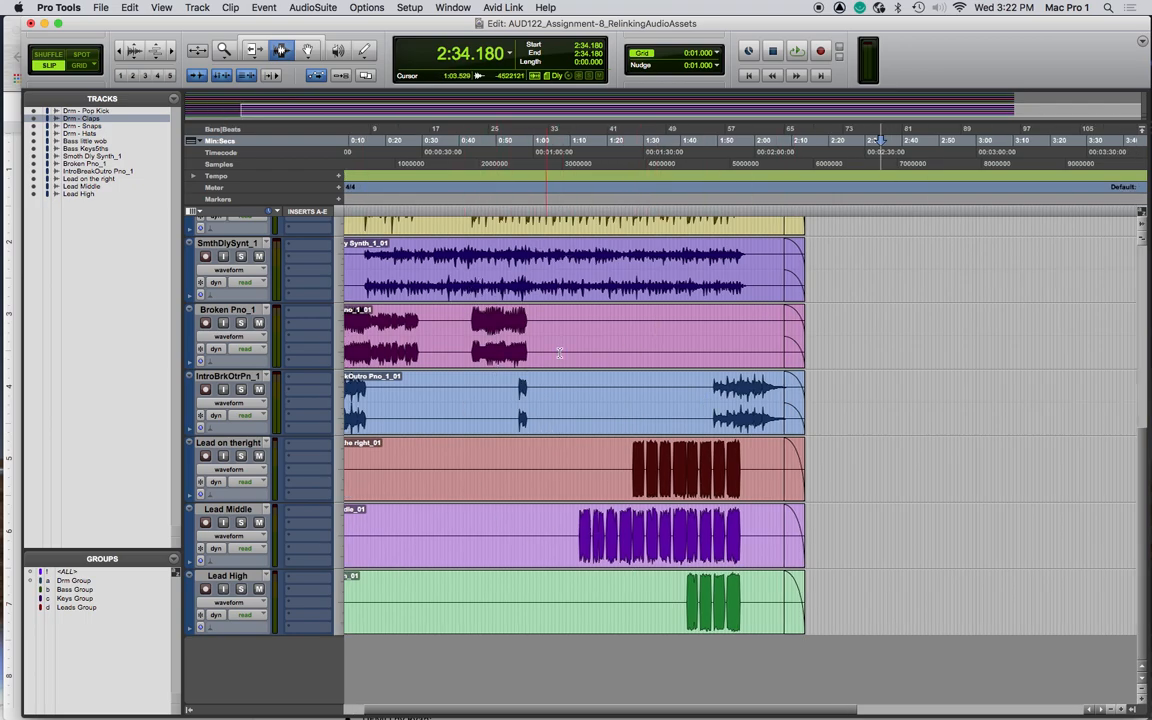
- Switch to Finder and examine the contents of Mystery Folders 1, 2 and 3 in the session copy folder
key(cmd+Tab)
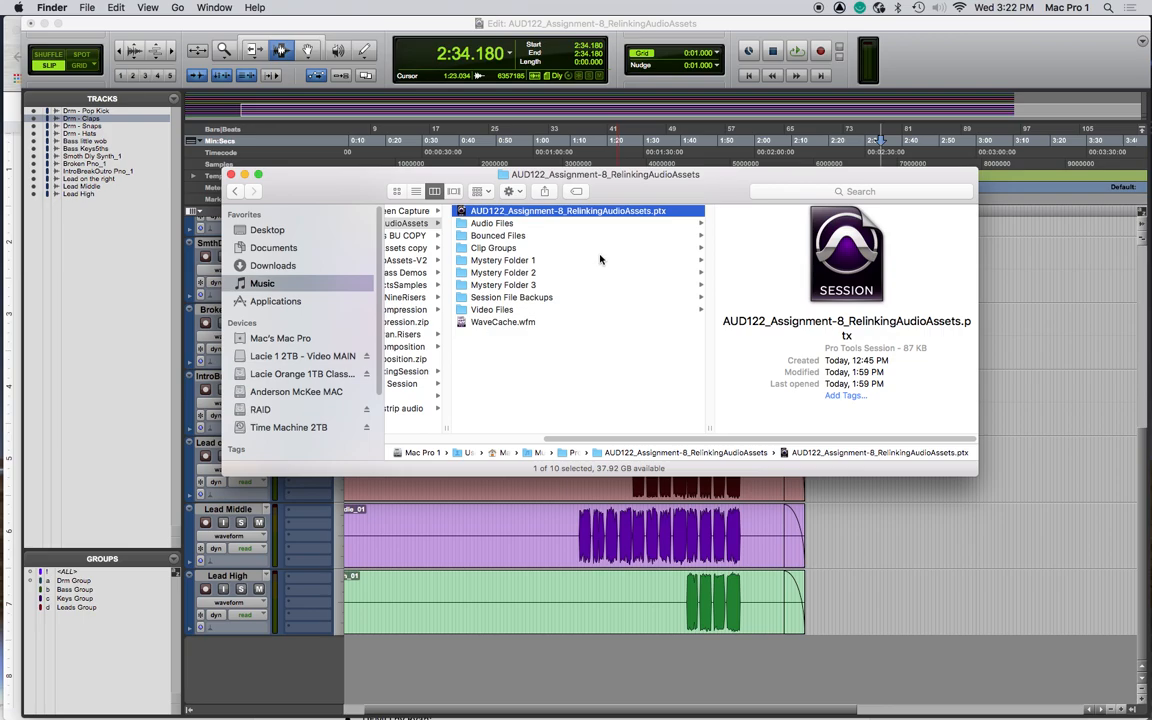
scroll(575, 295, left, 2)
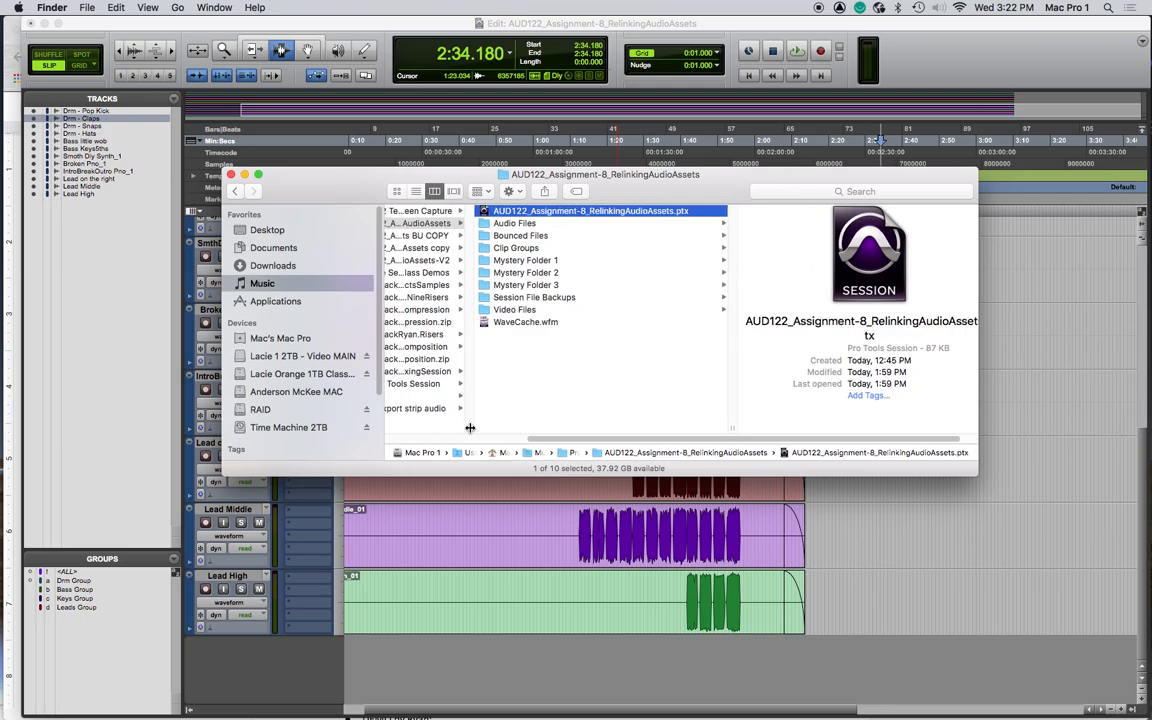
scroll(560, 400, left, 5)
click(495, 248)
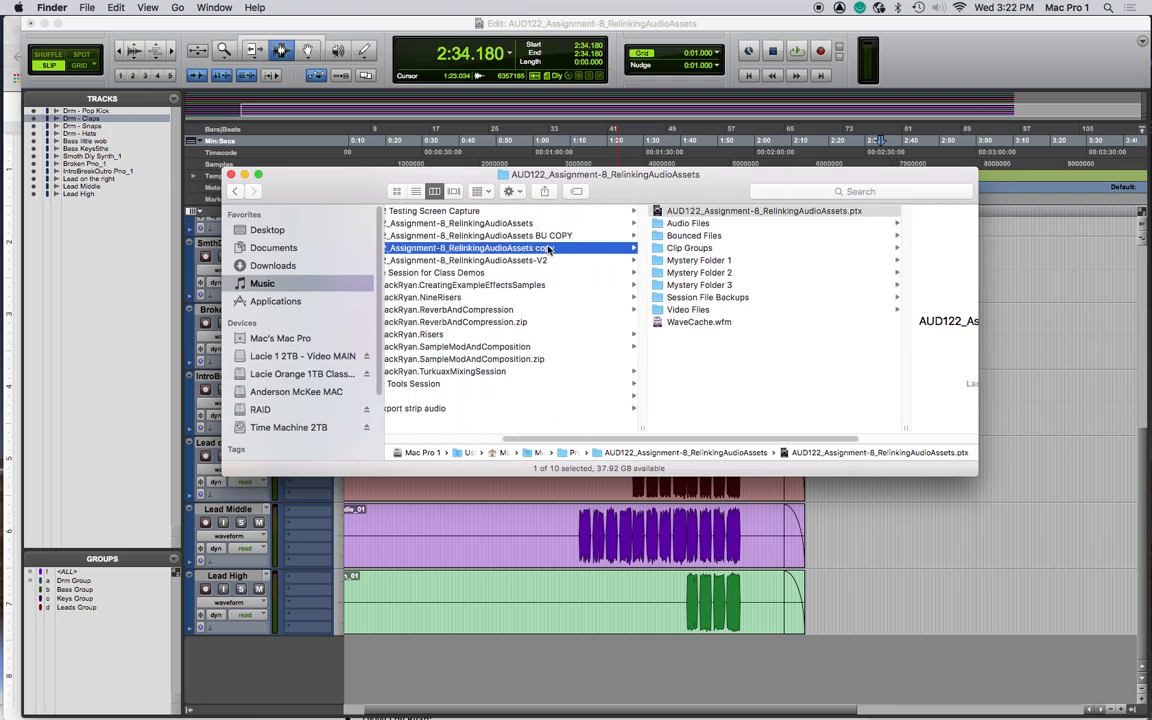
drag(696, 189, 601, 188)
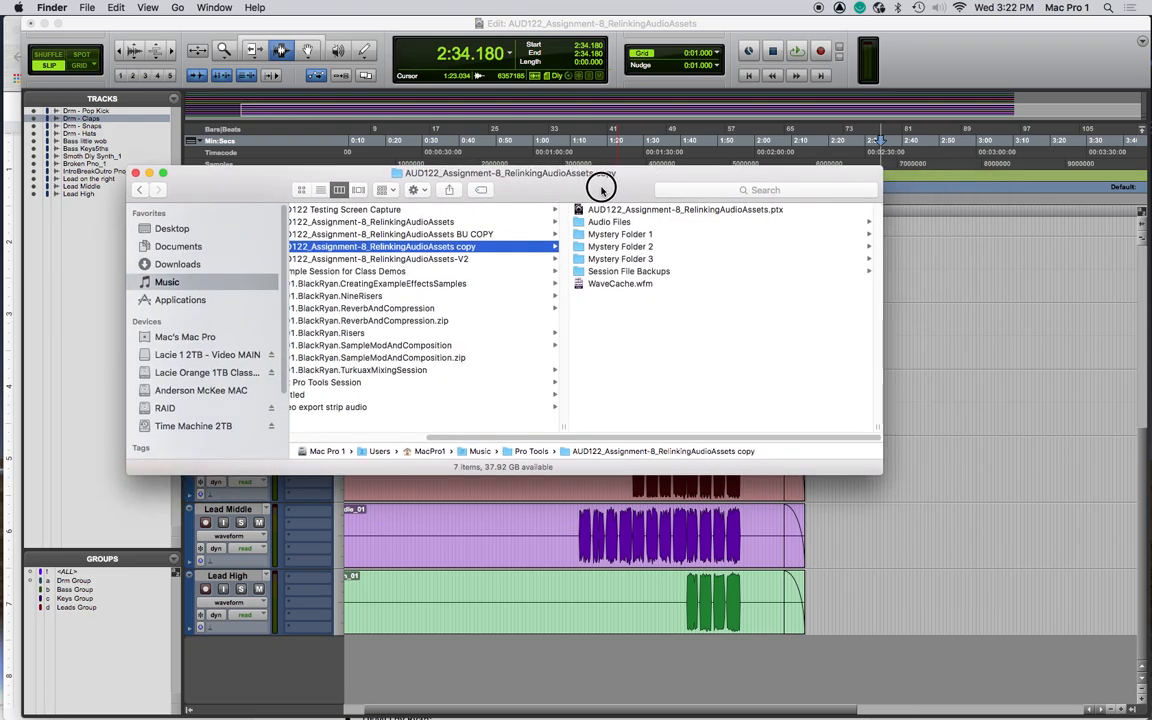
click(630, 236)
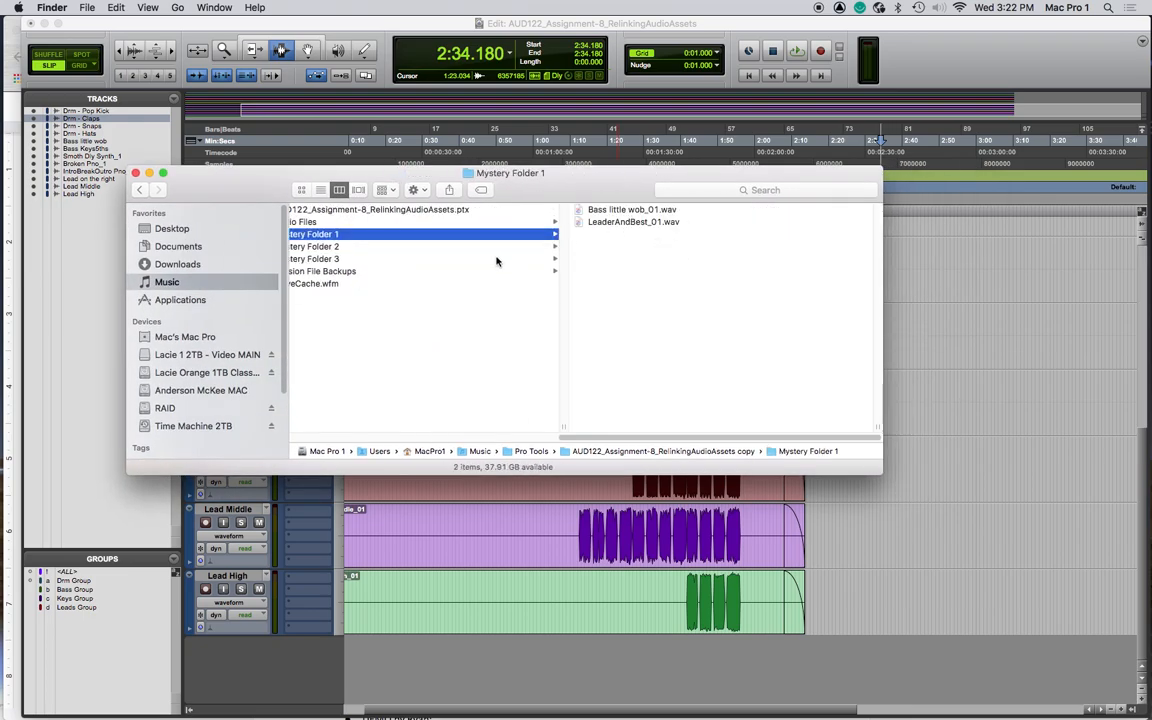
key(Down)
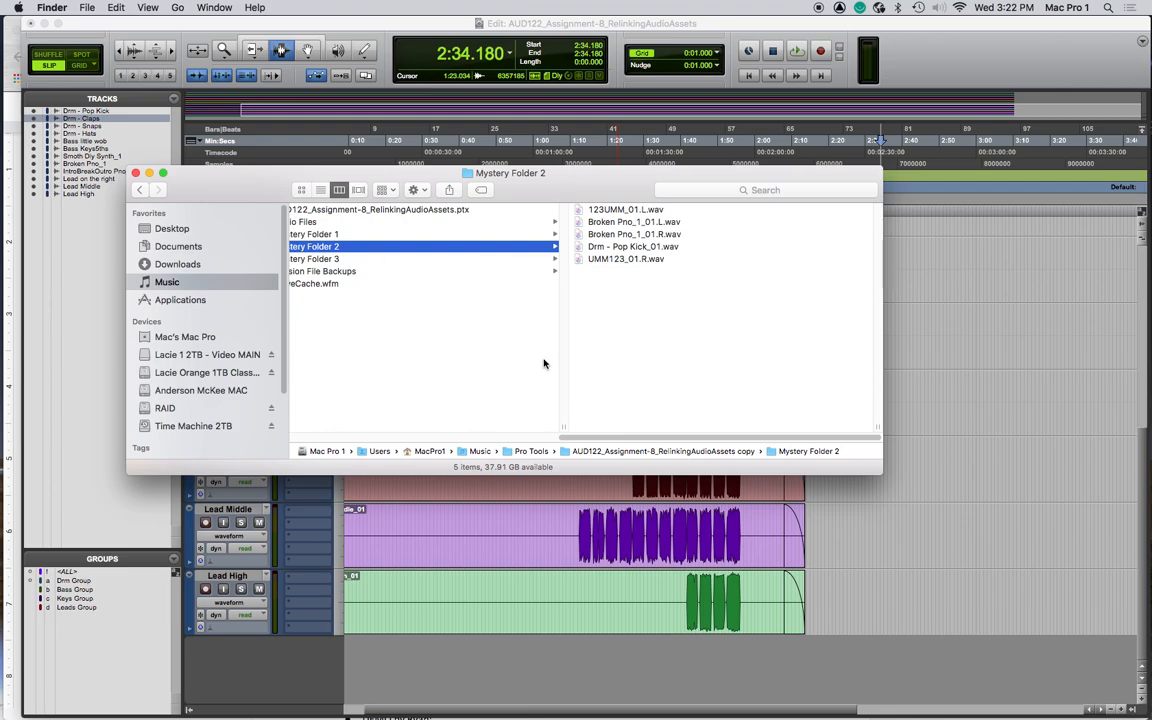
drag(879, 473, 1045, 485)
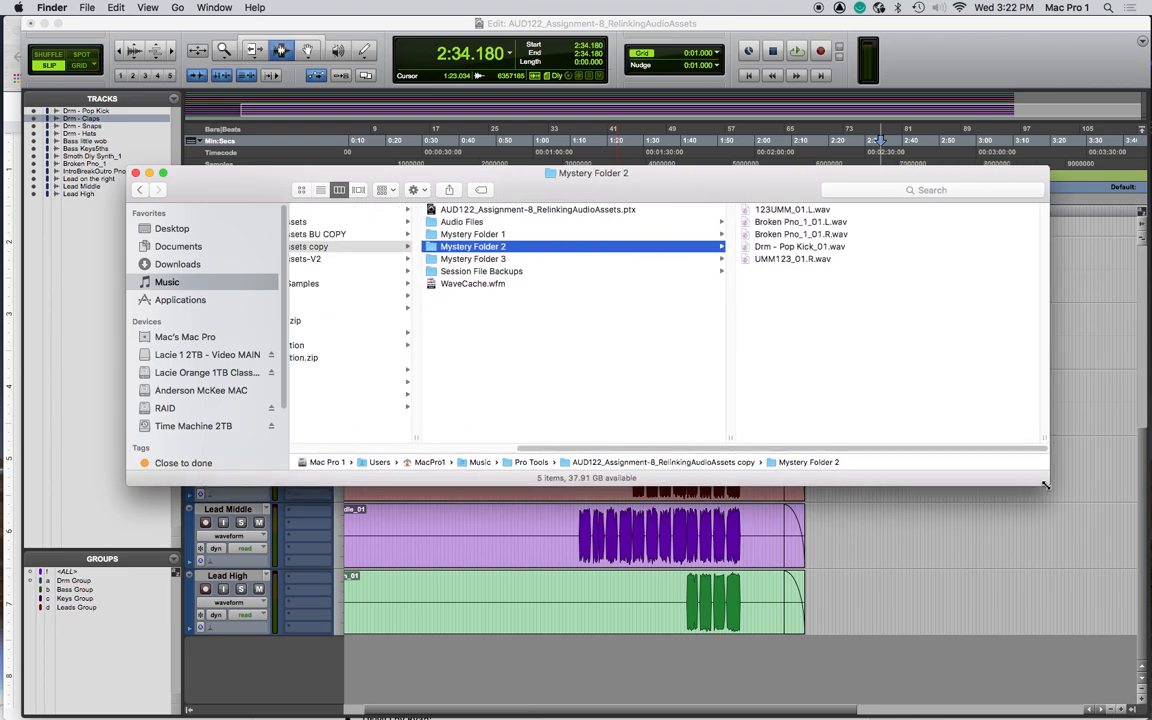
key(Down)
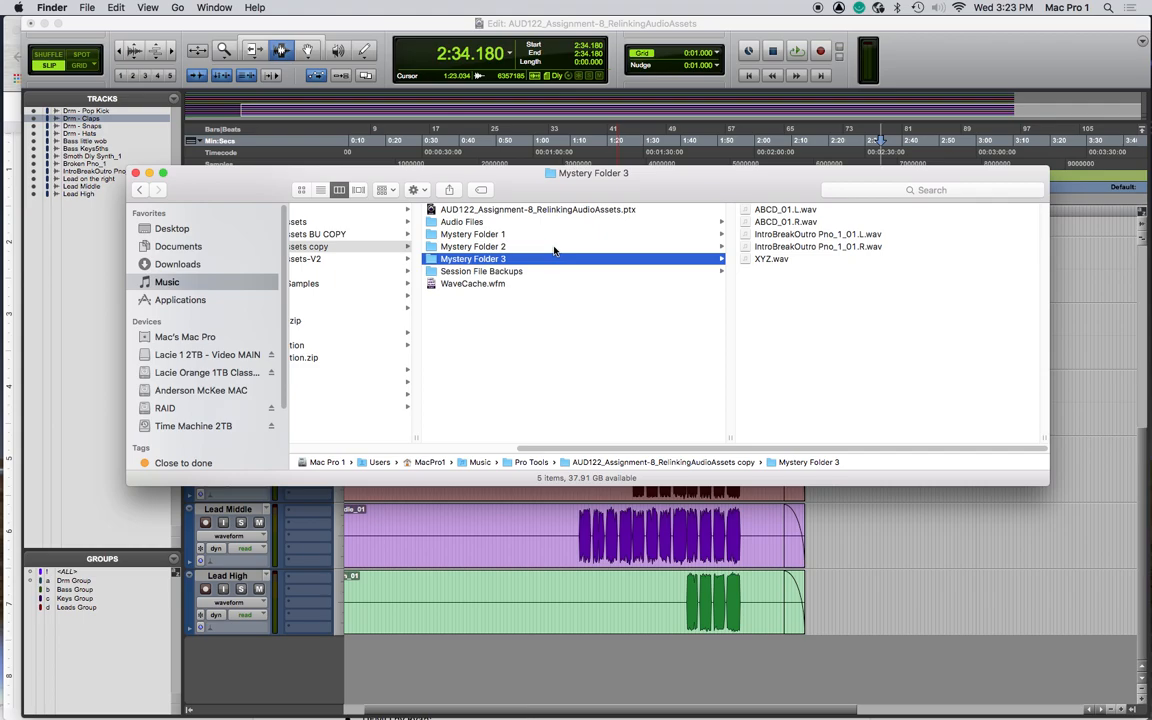
click(568, 21)
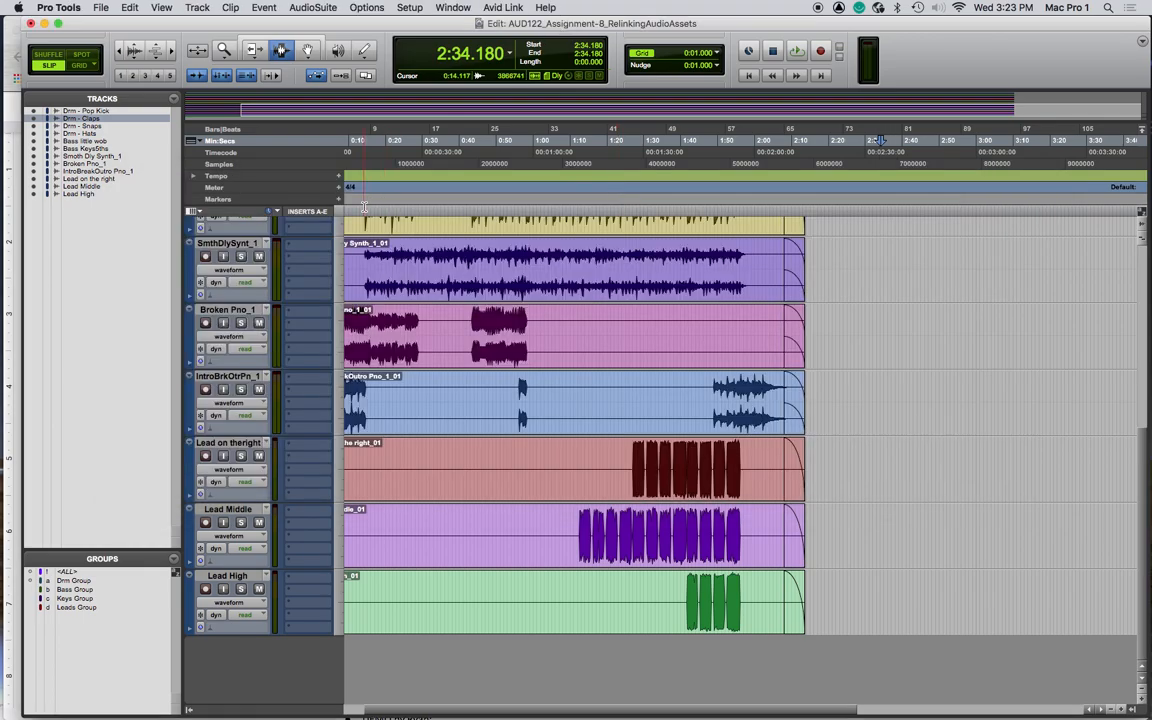
- Browse the V2 and copy session folders in Finder, then return to Pro Tools
key(super+Tab)
scroll(502, 233, left, 3)
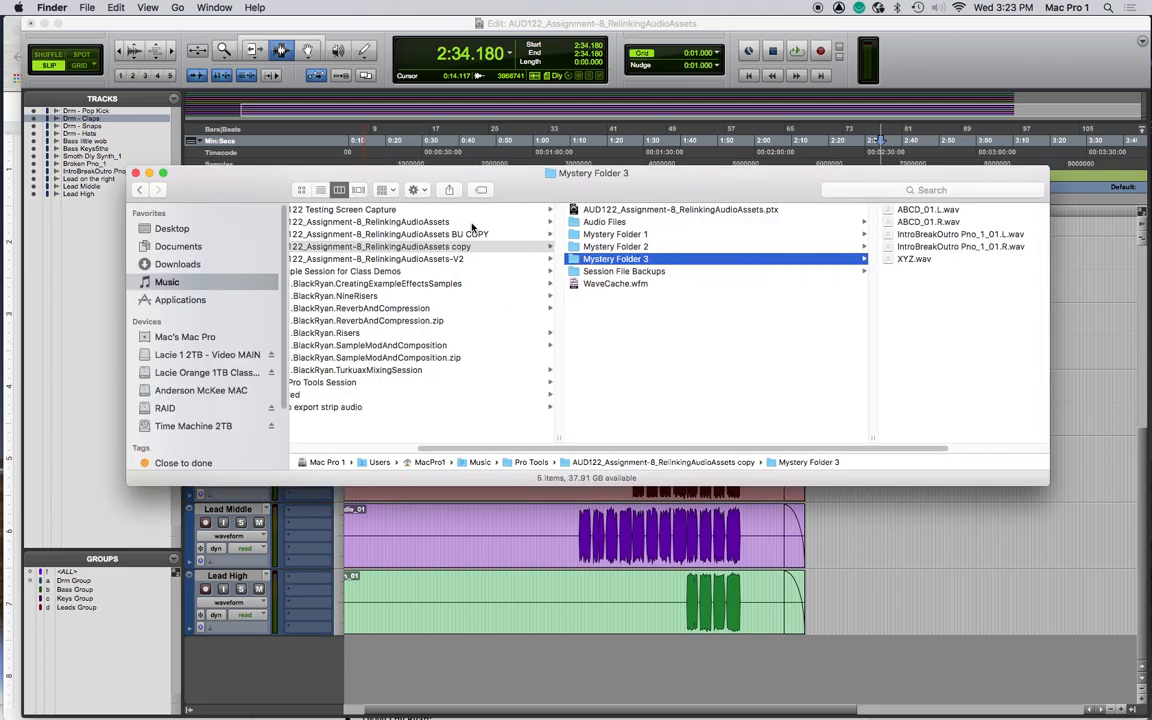
click(465, 259)
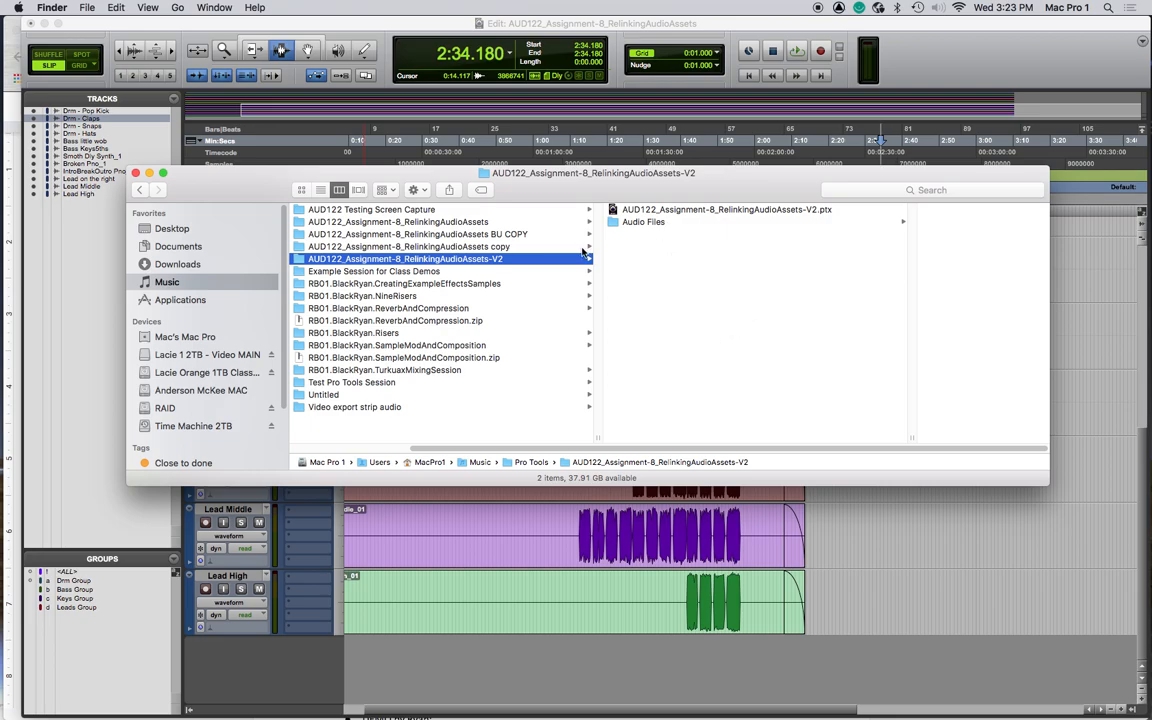
click(514, 246)
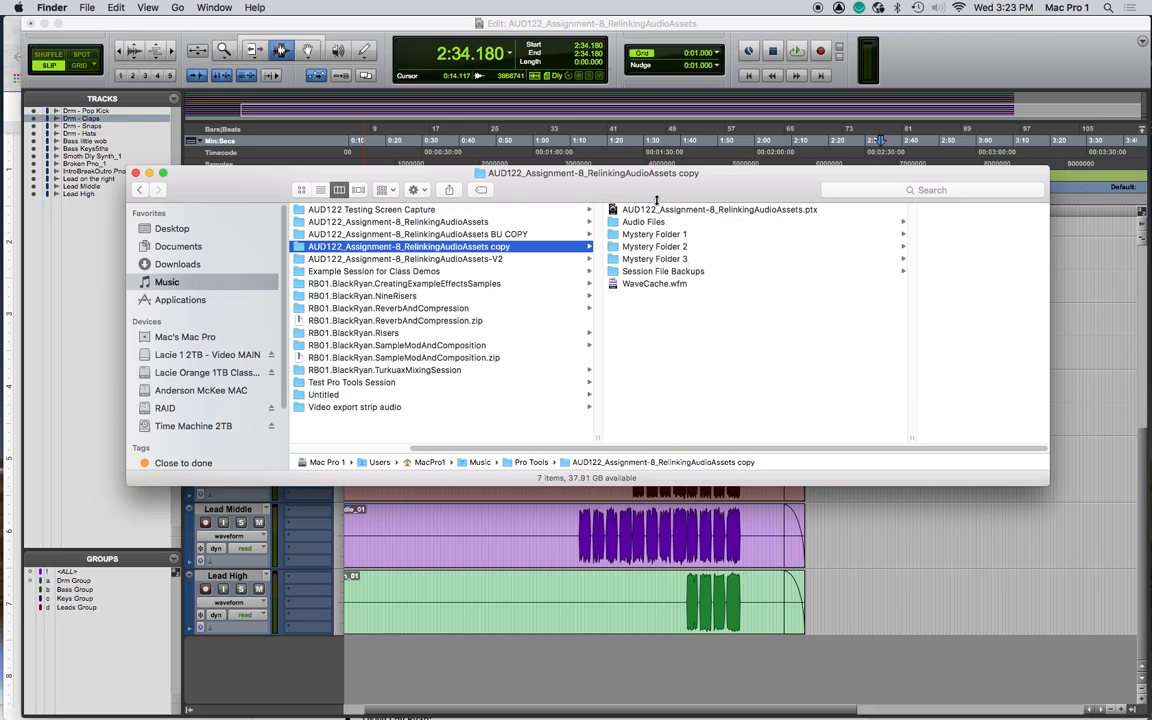
click(441, 25)
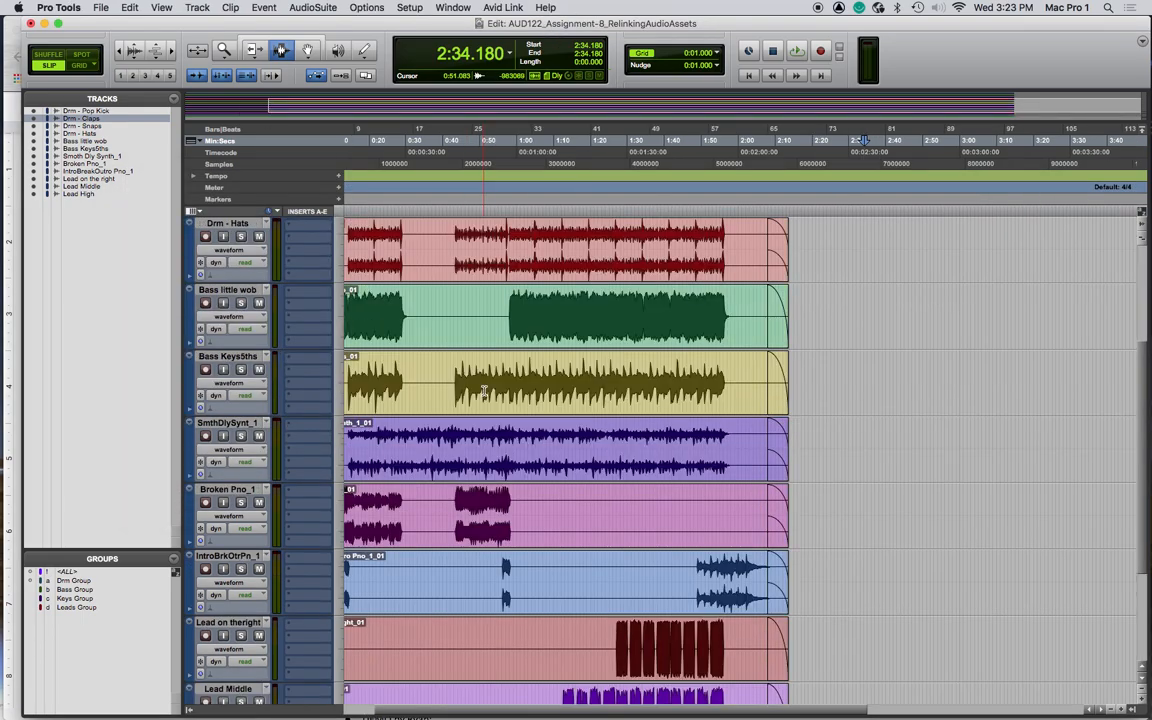
- Play the session from the start to check that the relinked audio plays back
key(space)
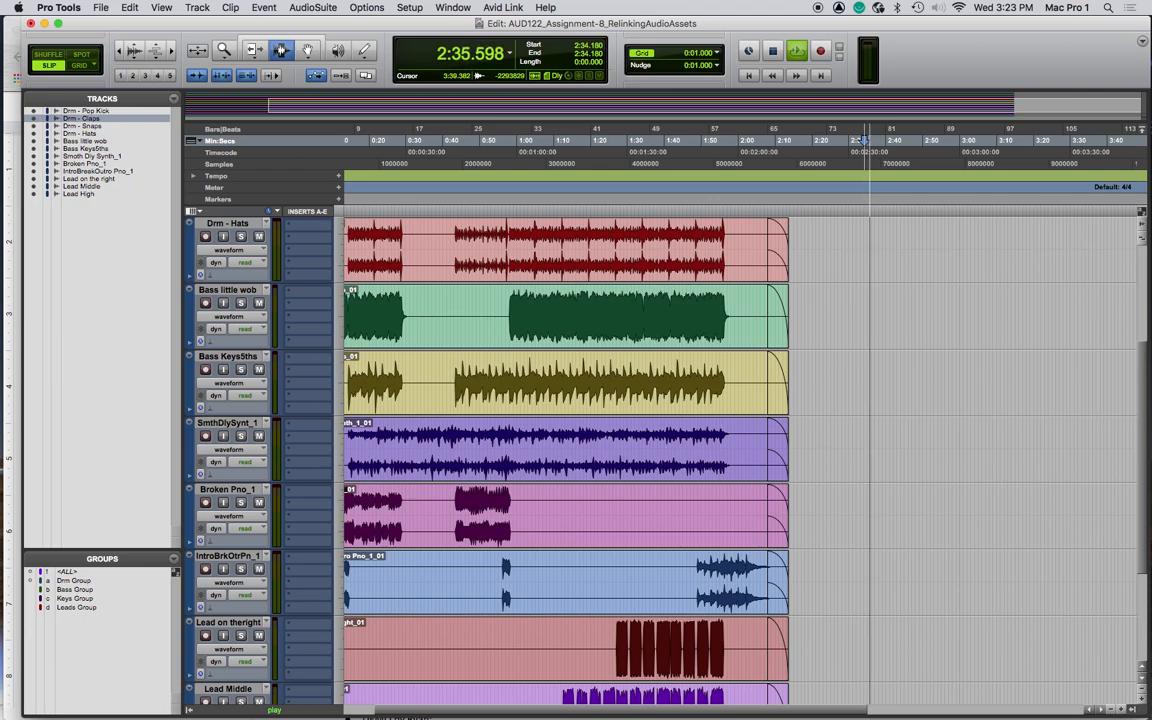
key(space)
key(Return)
key(space)
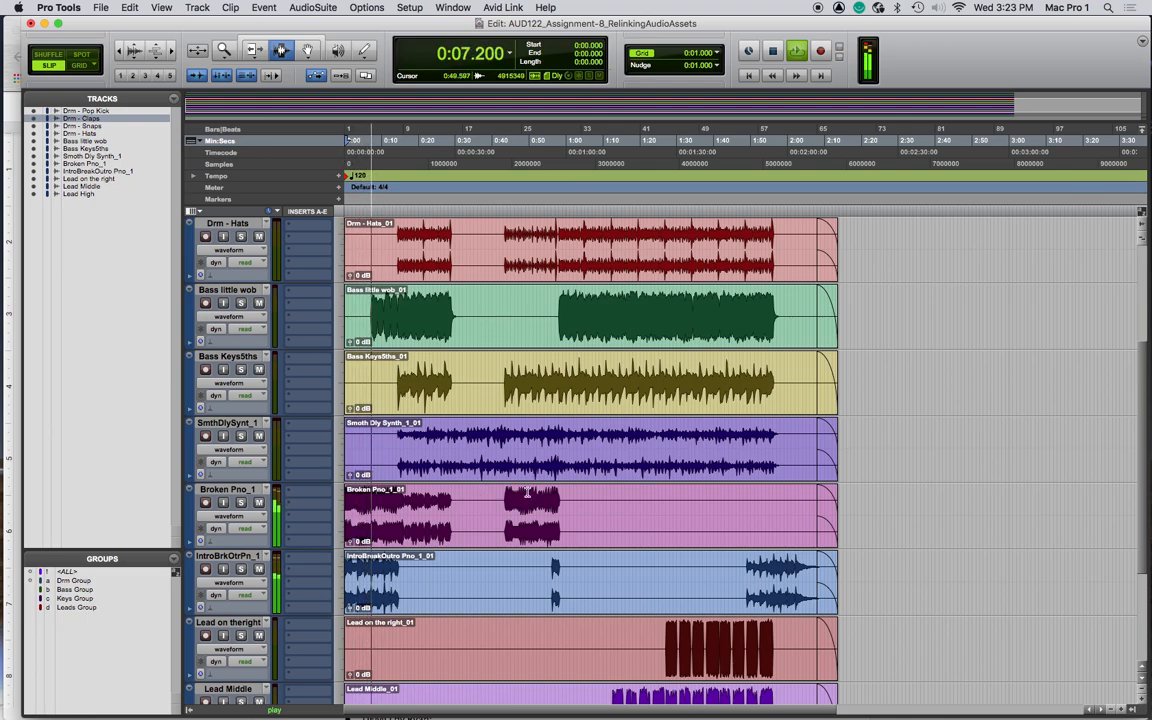
key(space)
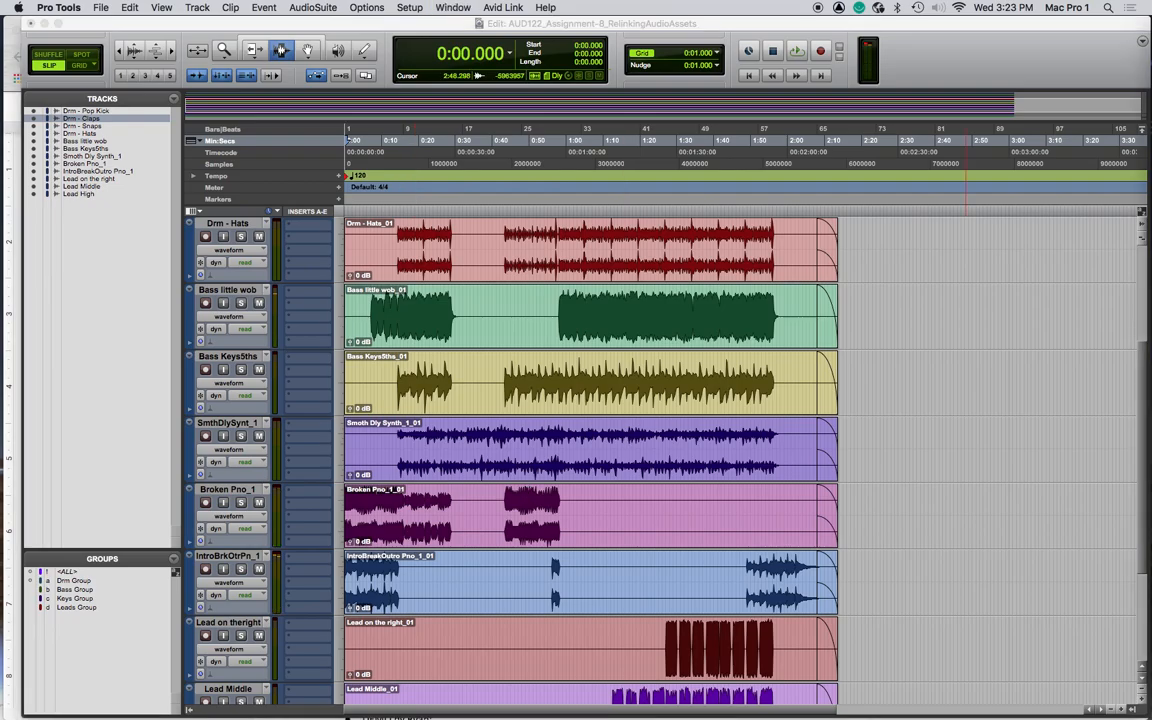
- Add a new stereo Master Fader track named Master to the session in the Mix window
key(super+equal)
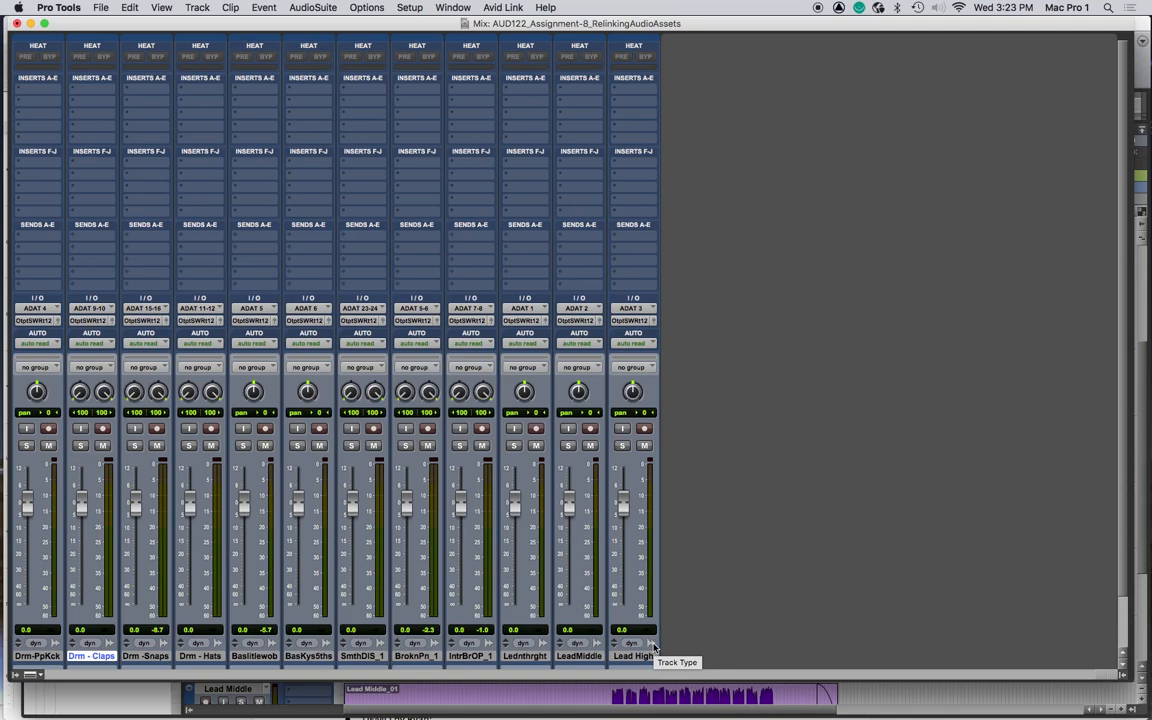
key(super+shift+n)
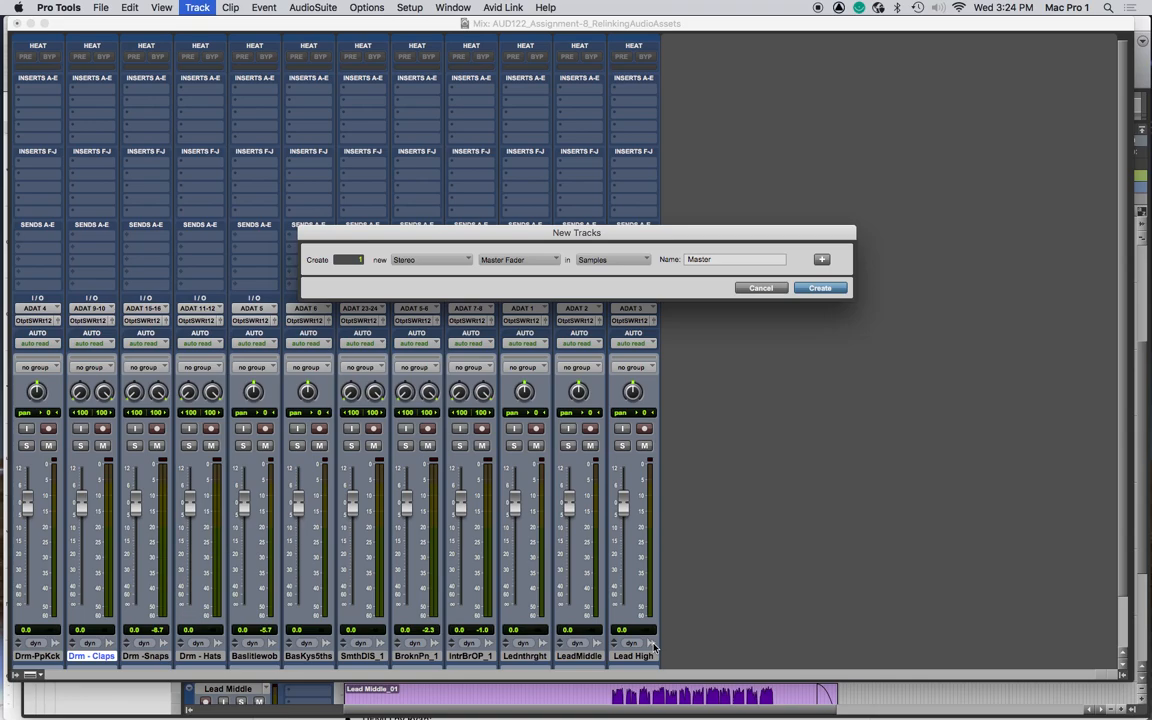
key(Return)
drag(160, 656, 674, 650)
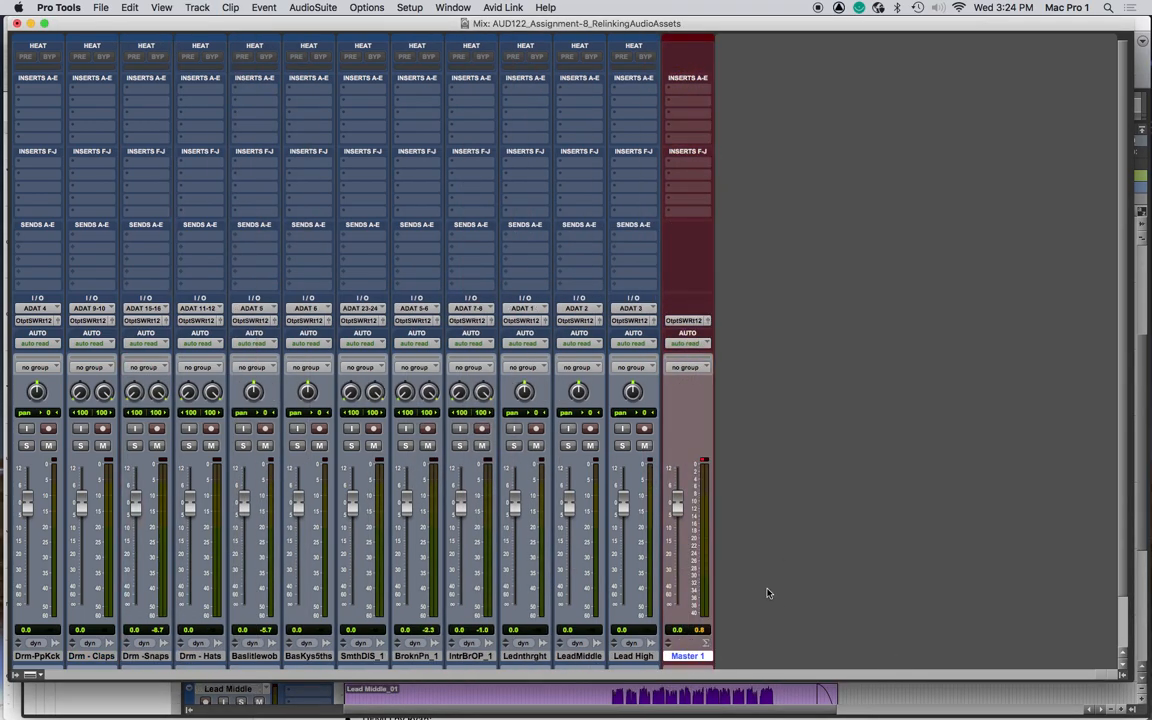
- Play the session and watch the track and master meters while switching between Mix and Edit windows
key(space)
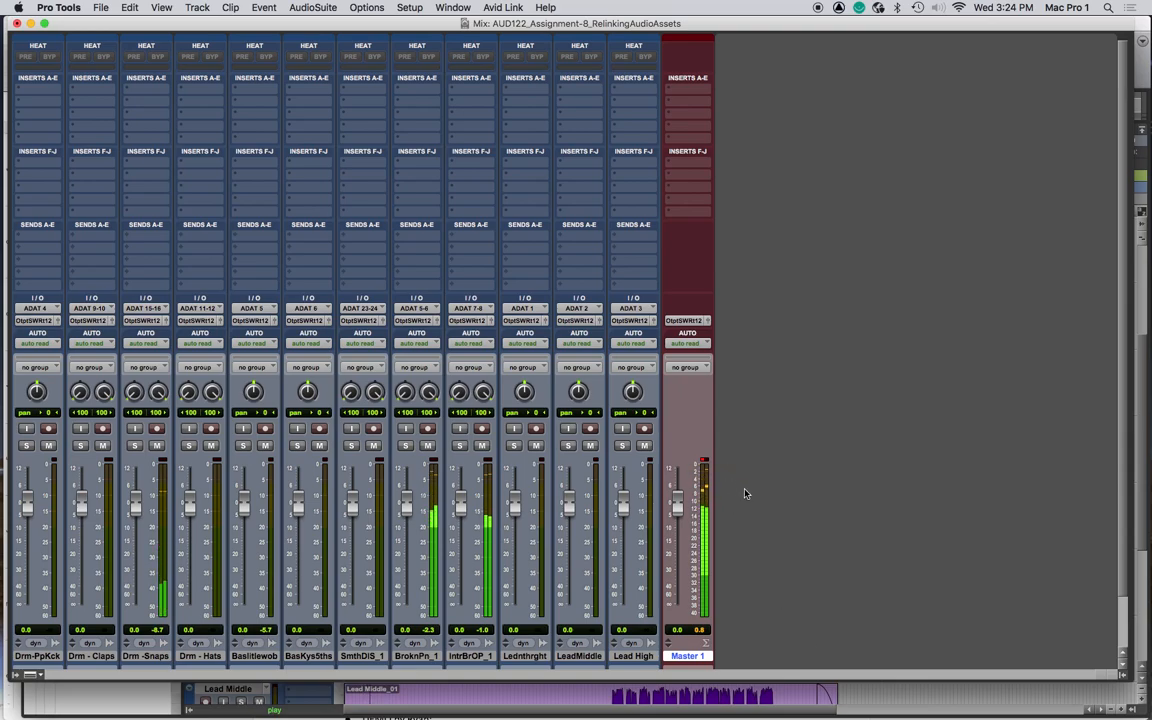
key(super+Tab)
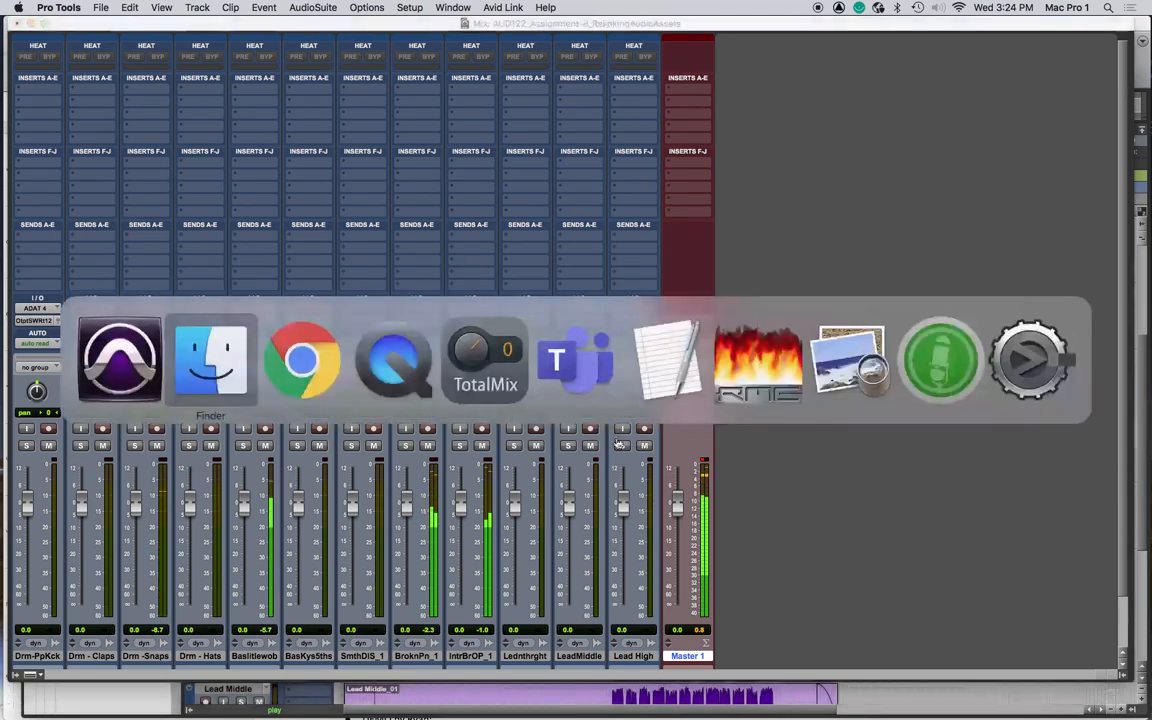
key(super+Tab)
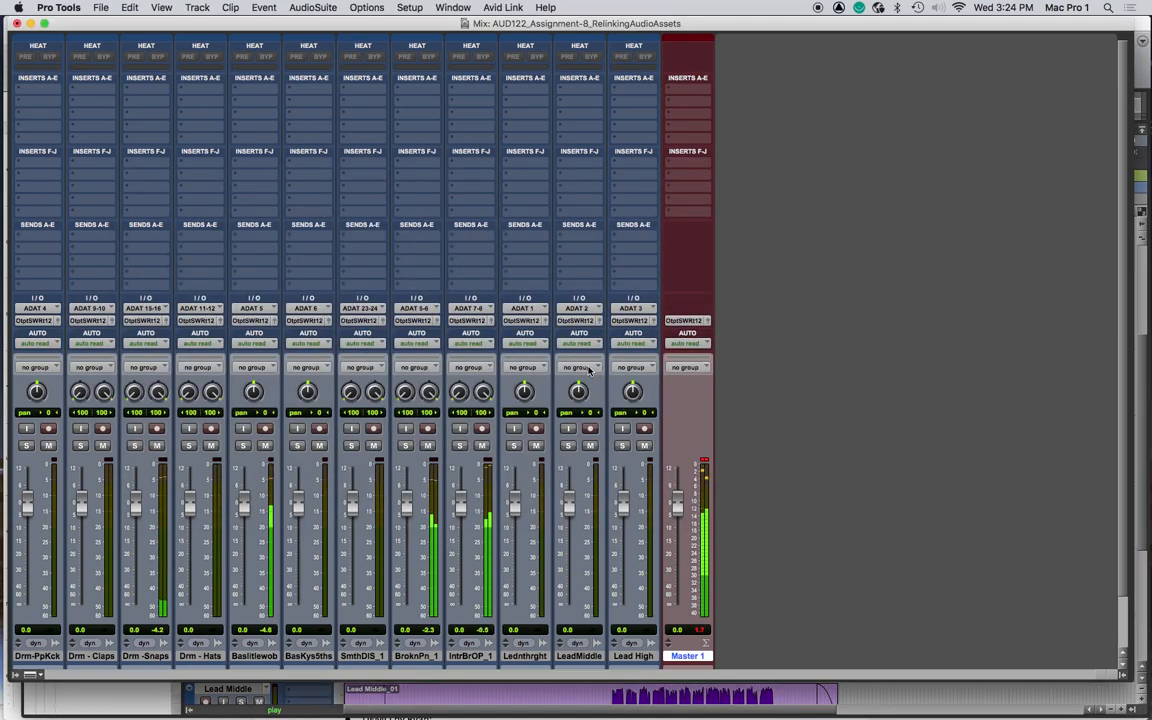
key(super+equal)
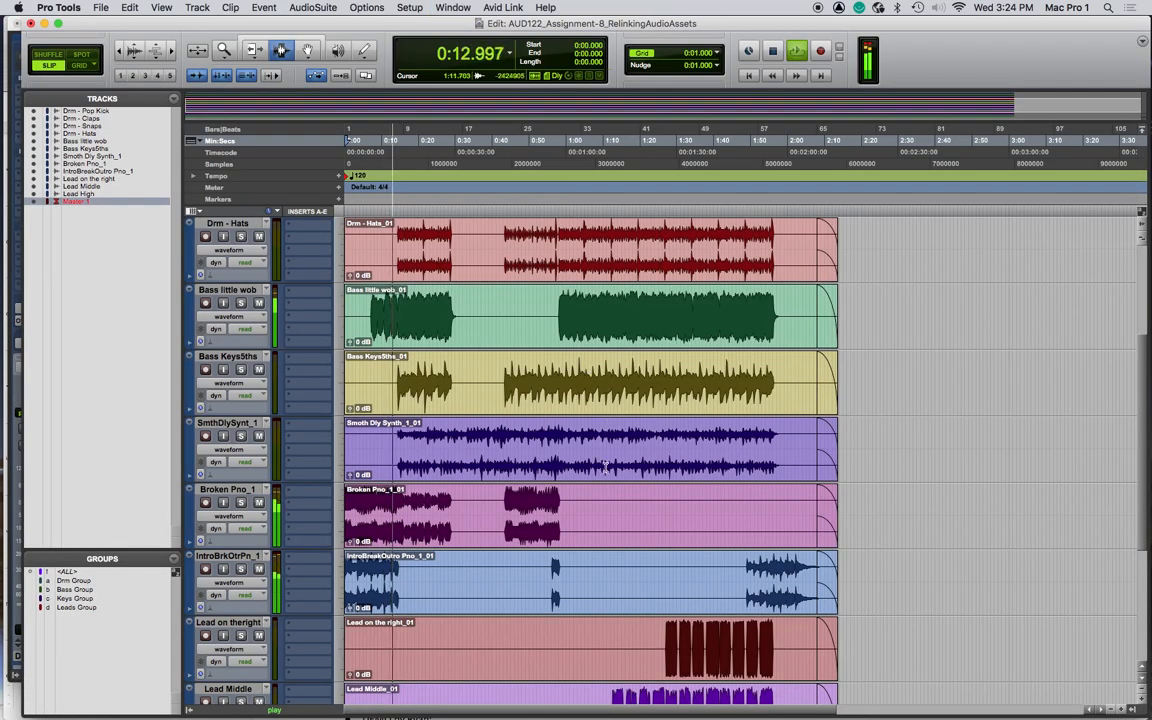
key(super+equal)
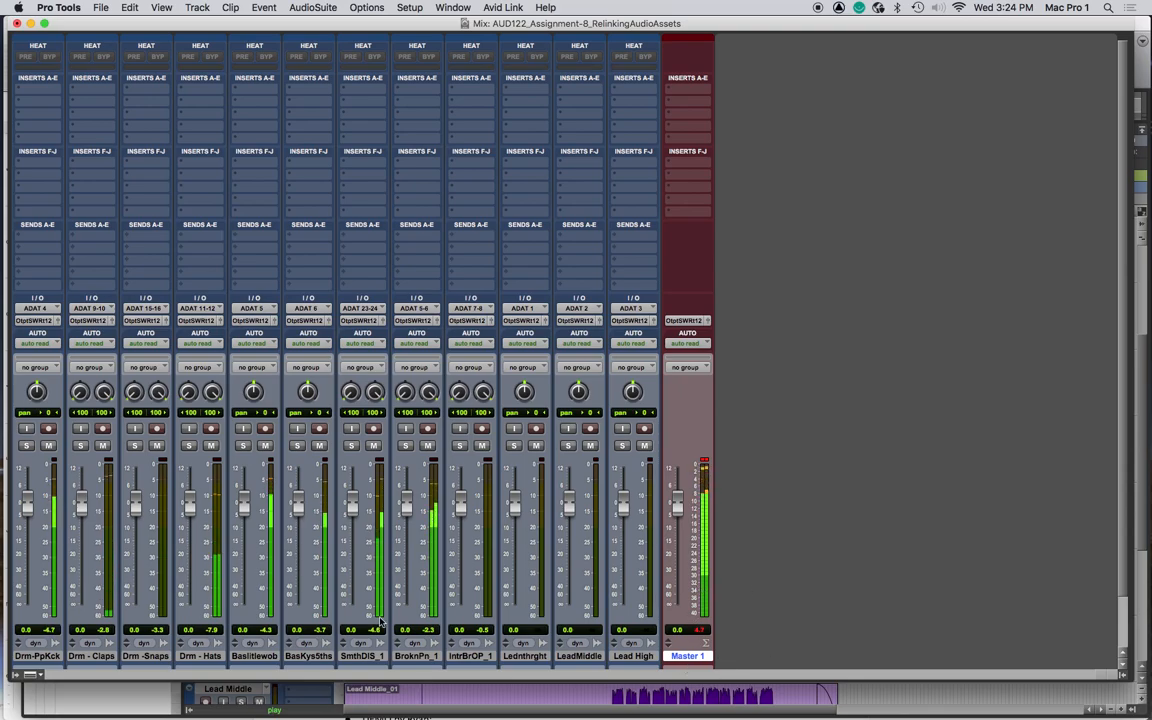
key(space)
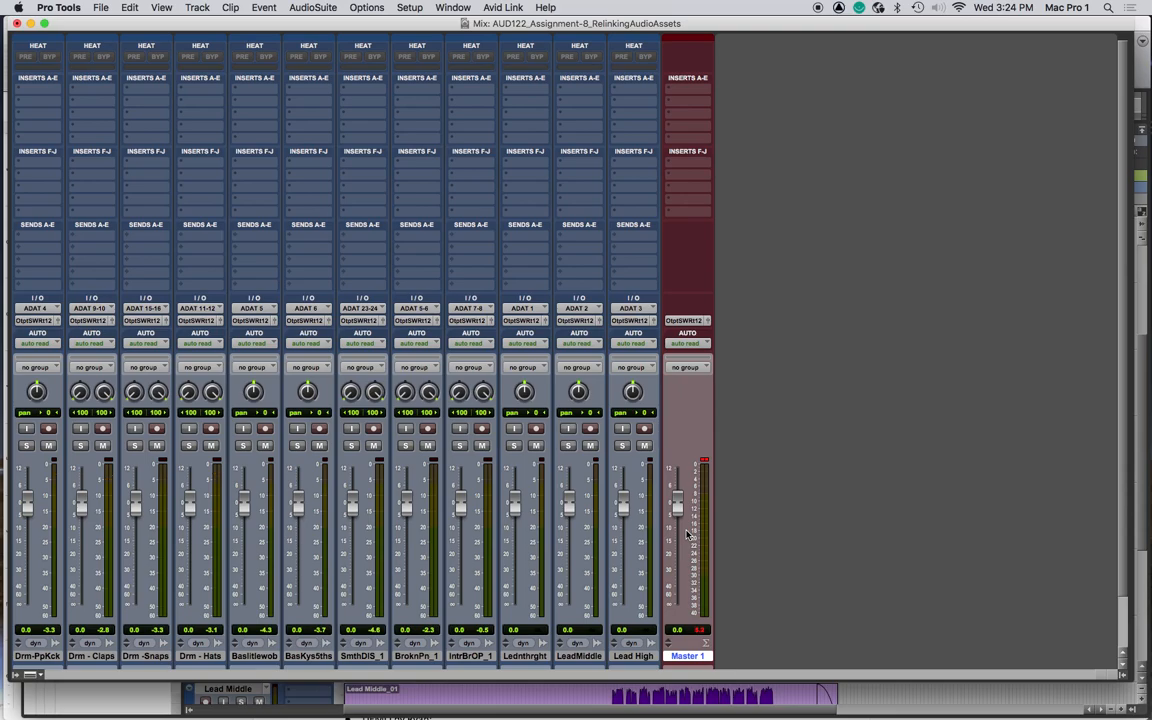
key(super+equal)
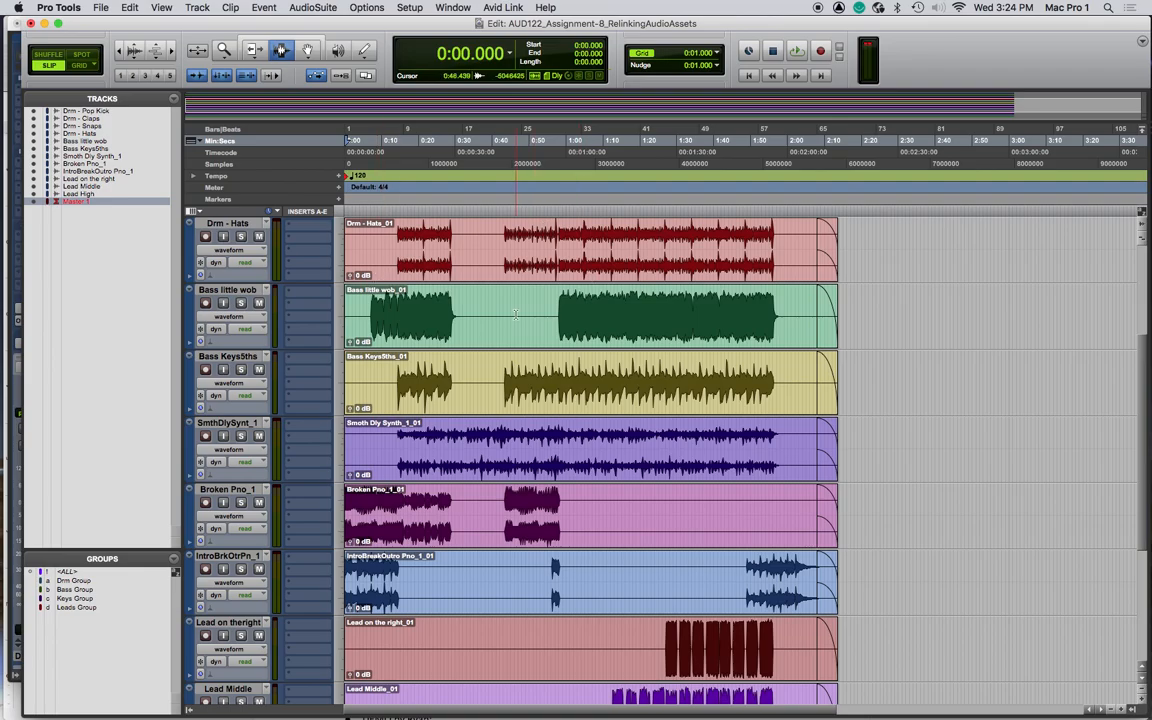
- Play back the session from about 0:32 to listen to the tracks
scroll(402, 264, up, 3)
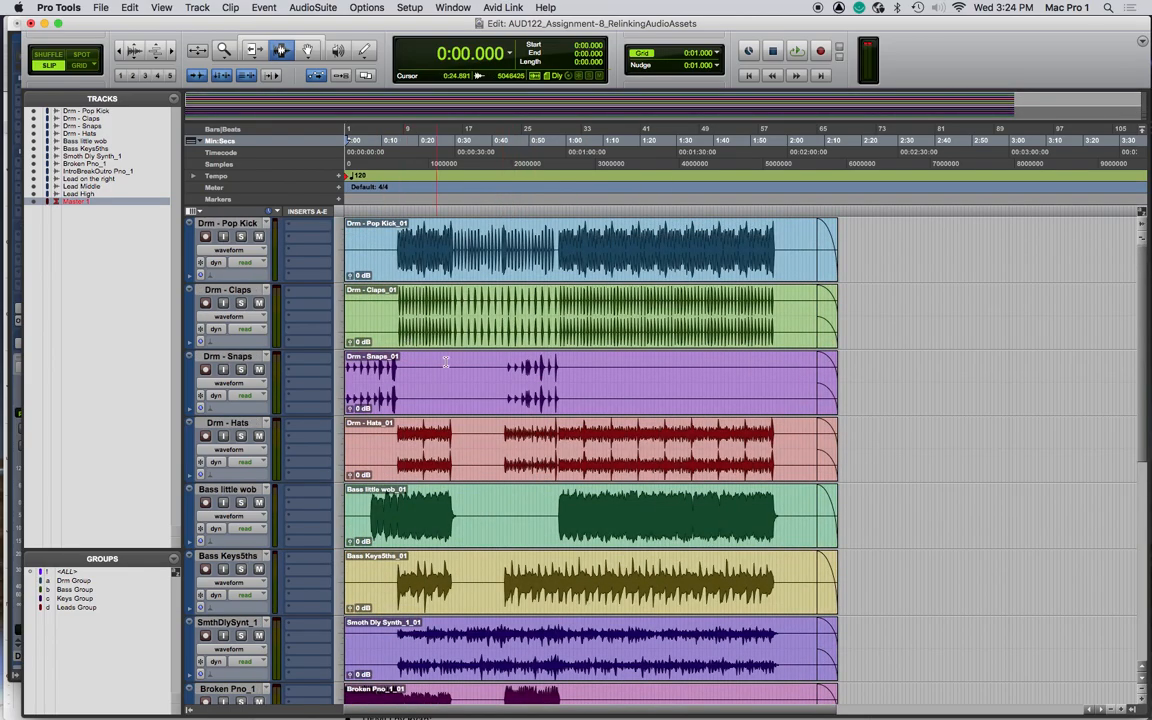
scroll(531, 543, down, 7)
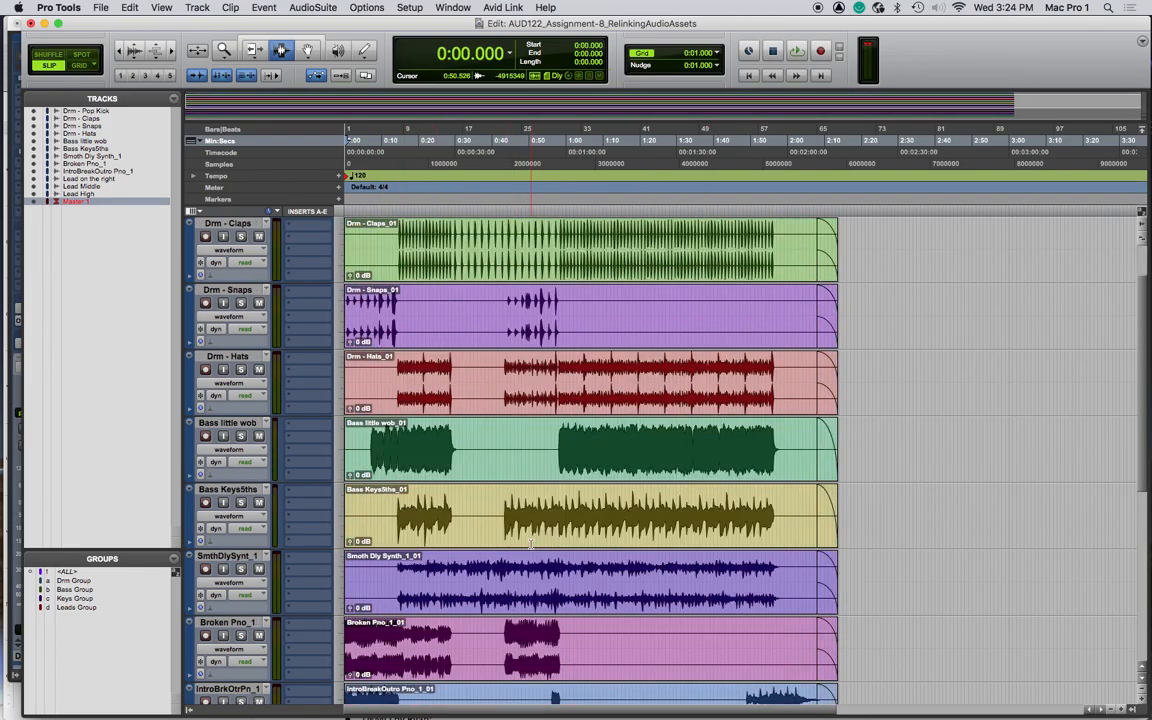
scroll(525, 520, right, 1)
scroll(520, 500, up, 1)
scroll(515, 480, down, 1)
scroll(515, 480, left, 1)
scroll(511, 465, up, 7)
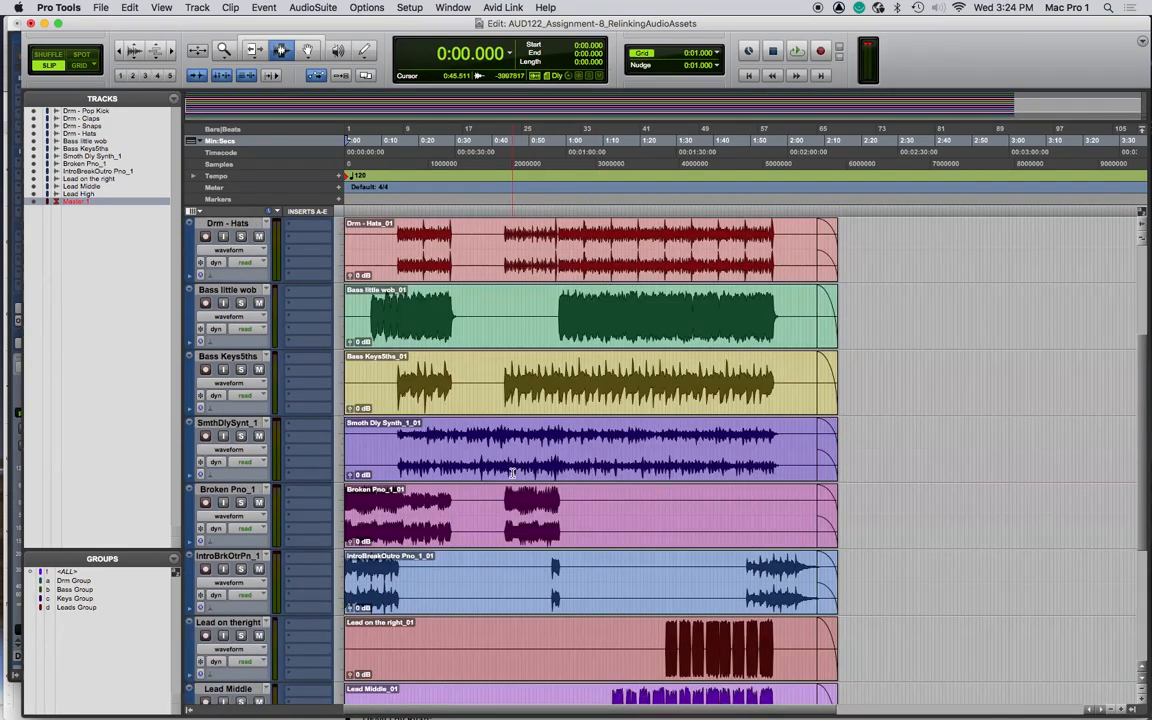
scroll(560, 390, right, 1)
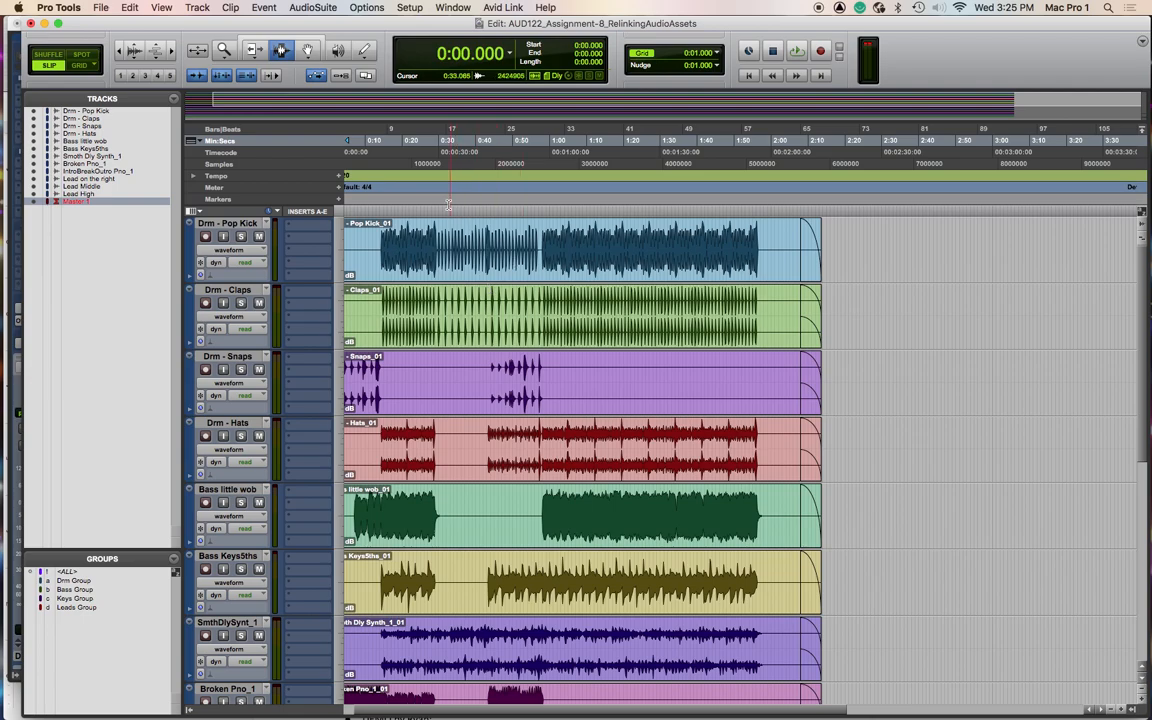
click(446, 142)
key(space)
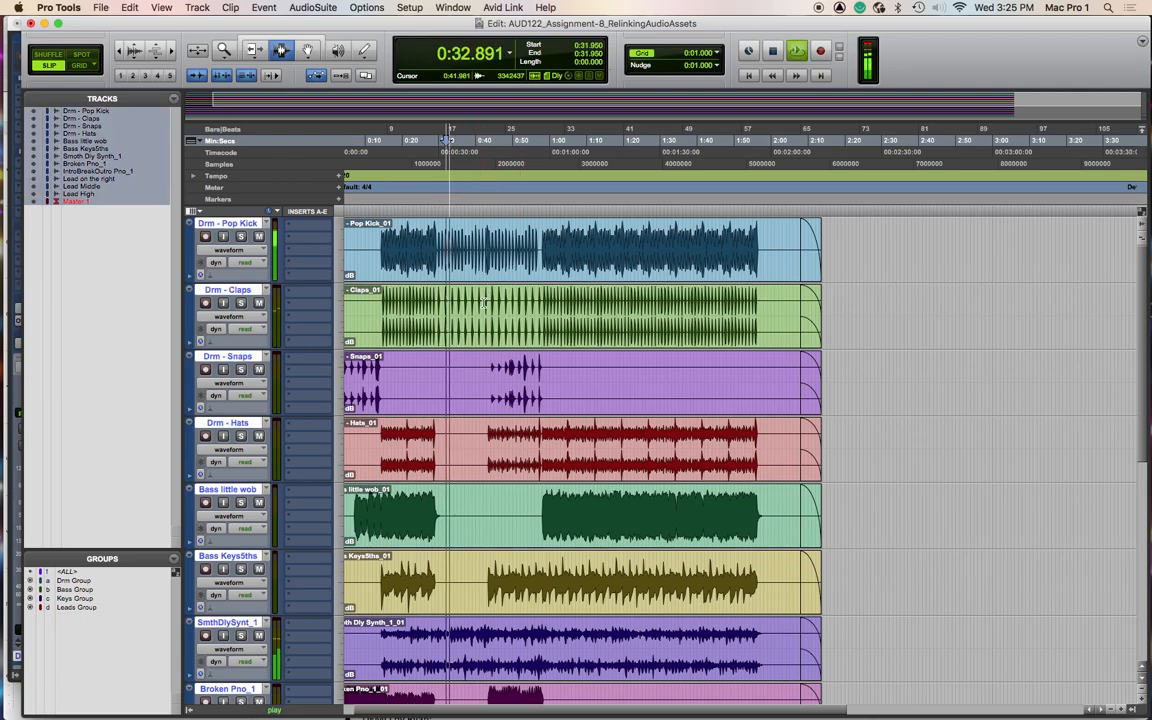
click(500, 210)
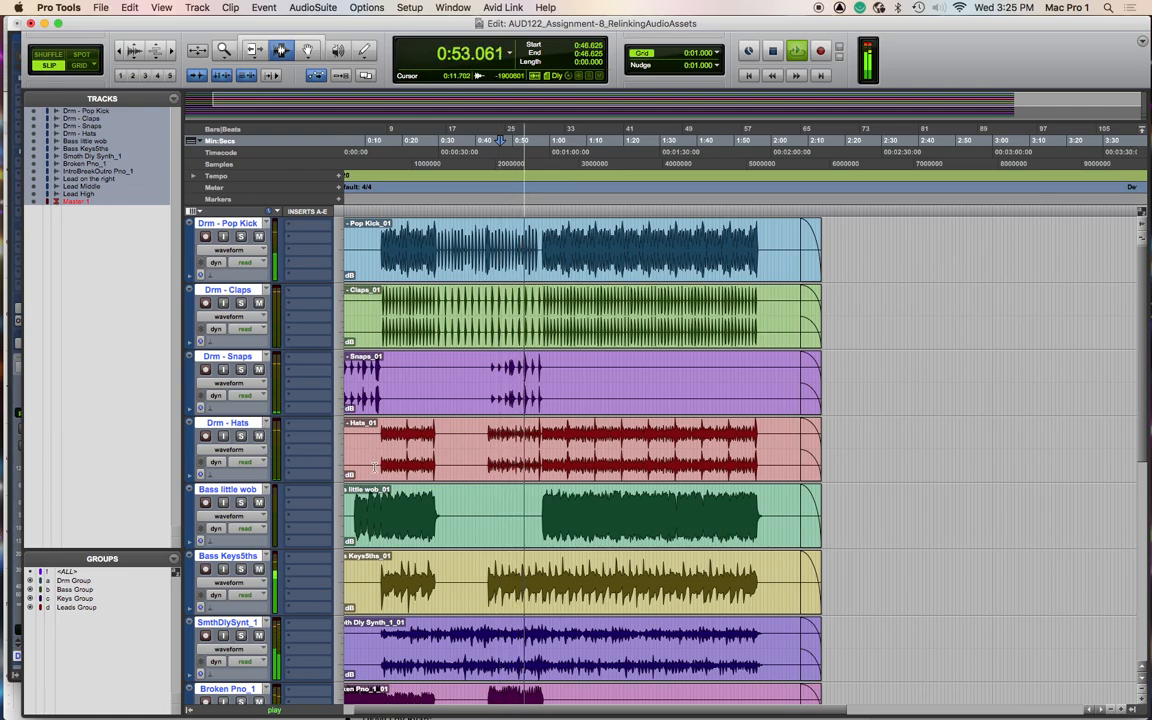
key(space)
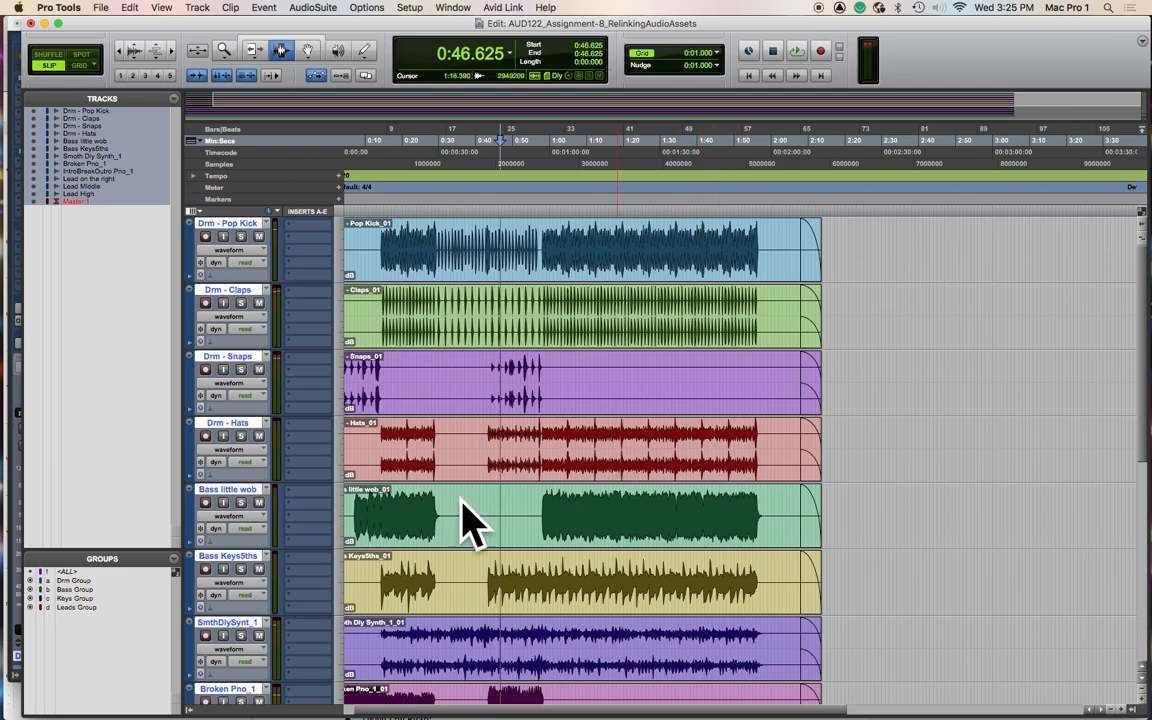
- Start a Save Copy In of the session with Audio Files included in the items to copy
click(101, 8)
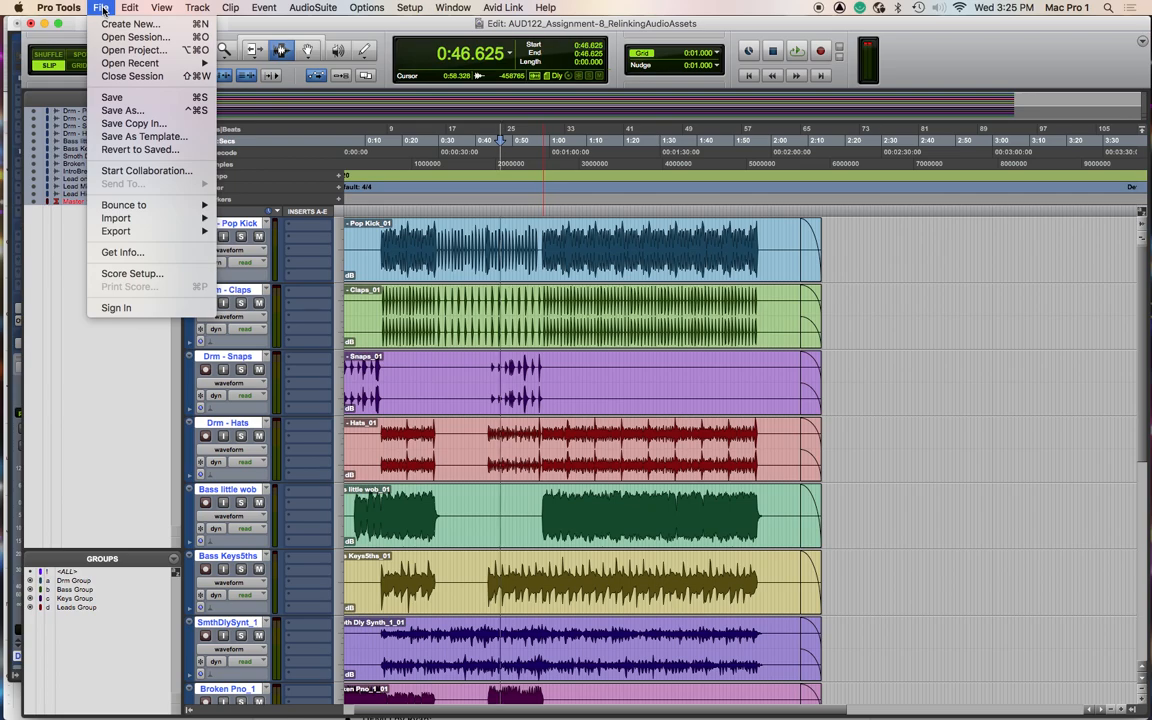
click(140, 124)
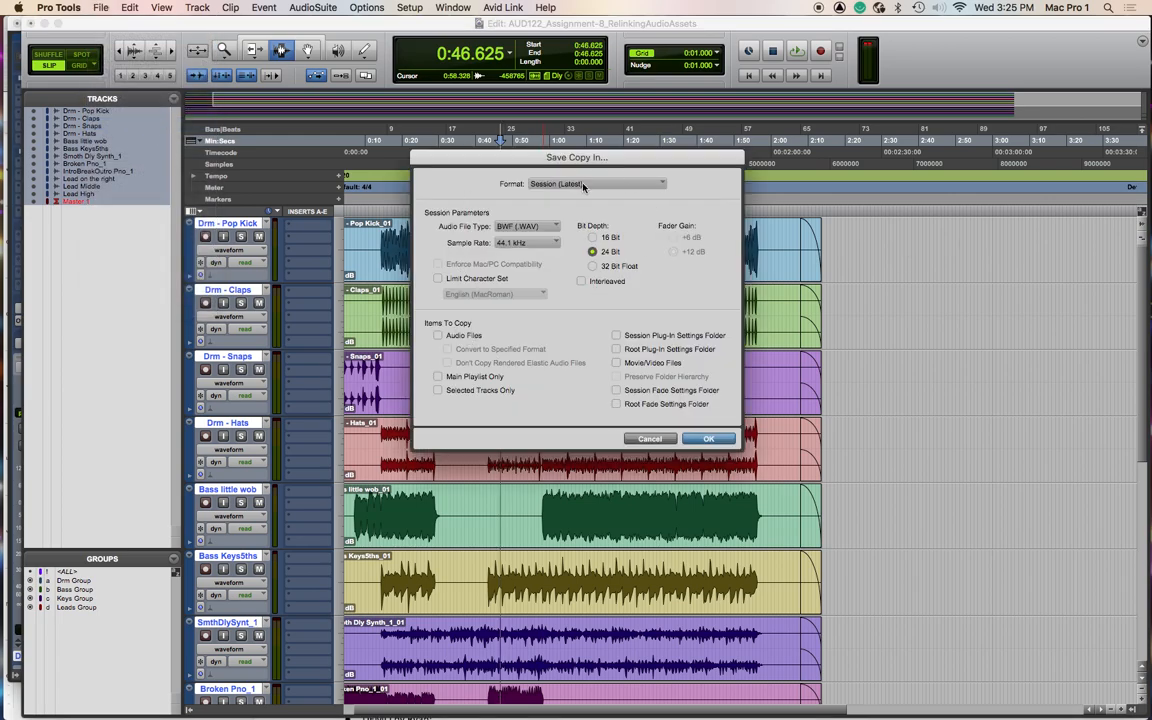
click(440, 338)
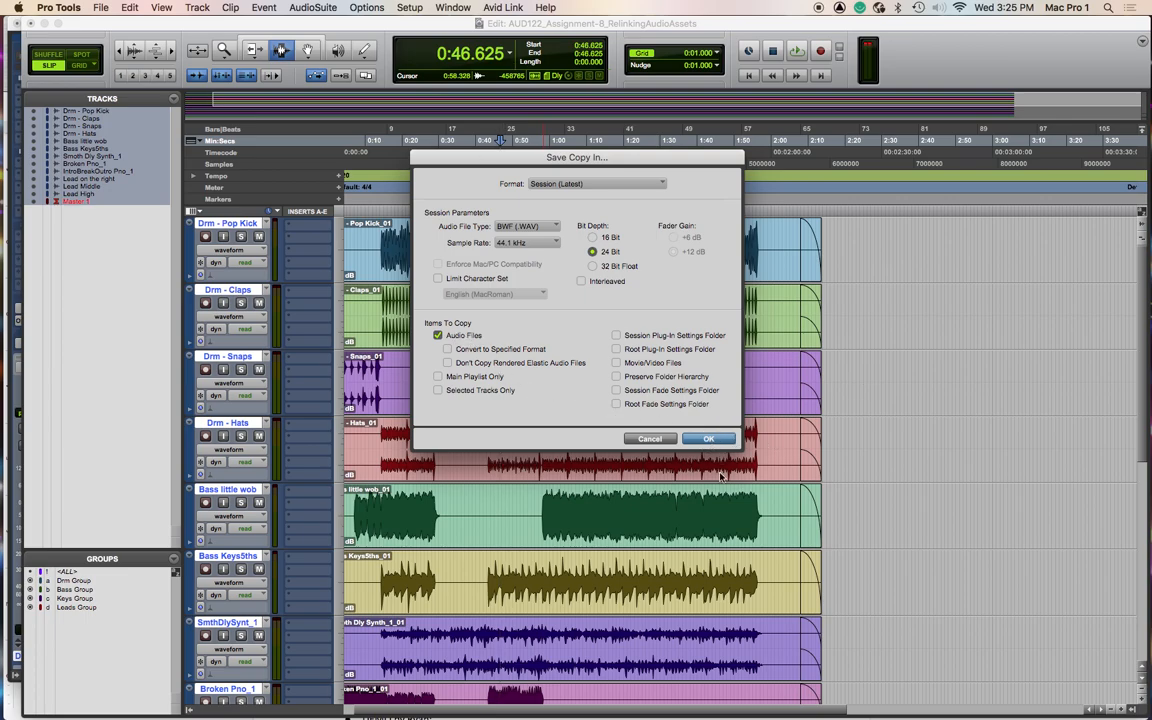
click(708, 439)
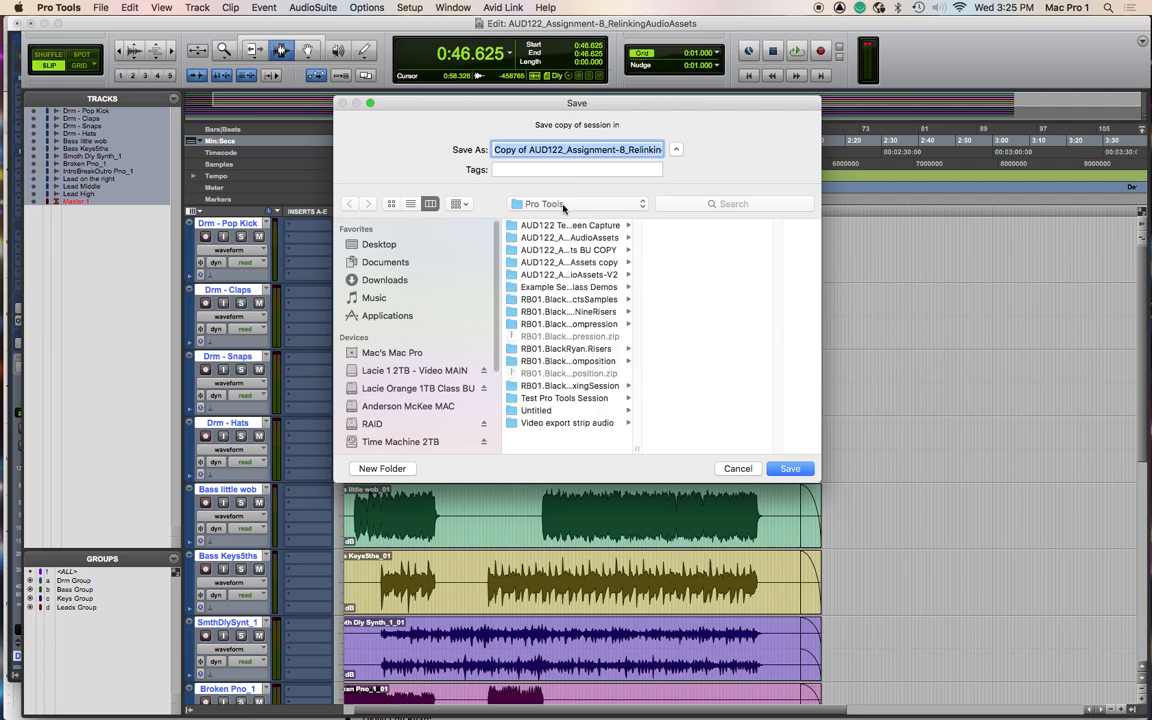
- Delete the "Copy of AUD1" prefix from the session copy name
drag(527, 148, 435, 147)
key(BackSpace)
drag(594, 149, 723, 145)
click(648, 150)
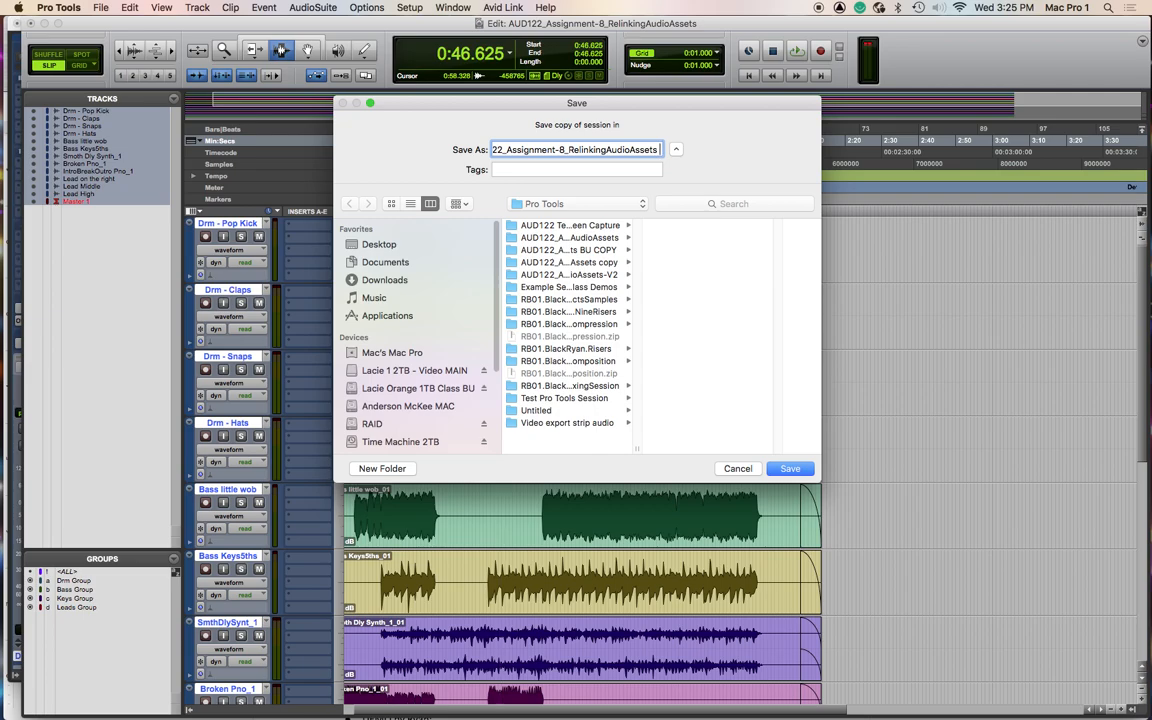
- Switch to Chrome and copy the required session title RB02-LastNameFirstName-AudioFilesReLinked from the assignment document
key(super+Tab)
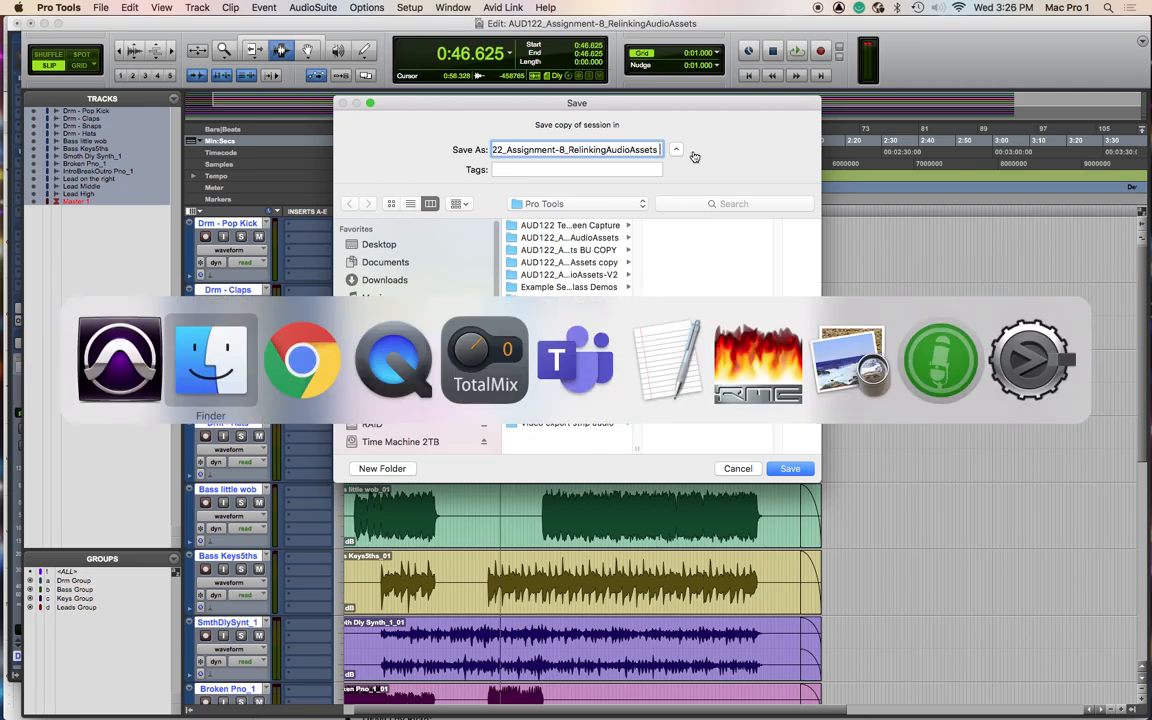
key(super+Tab)
key(super+Tab)
key(super+shift+Tab)
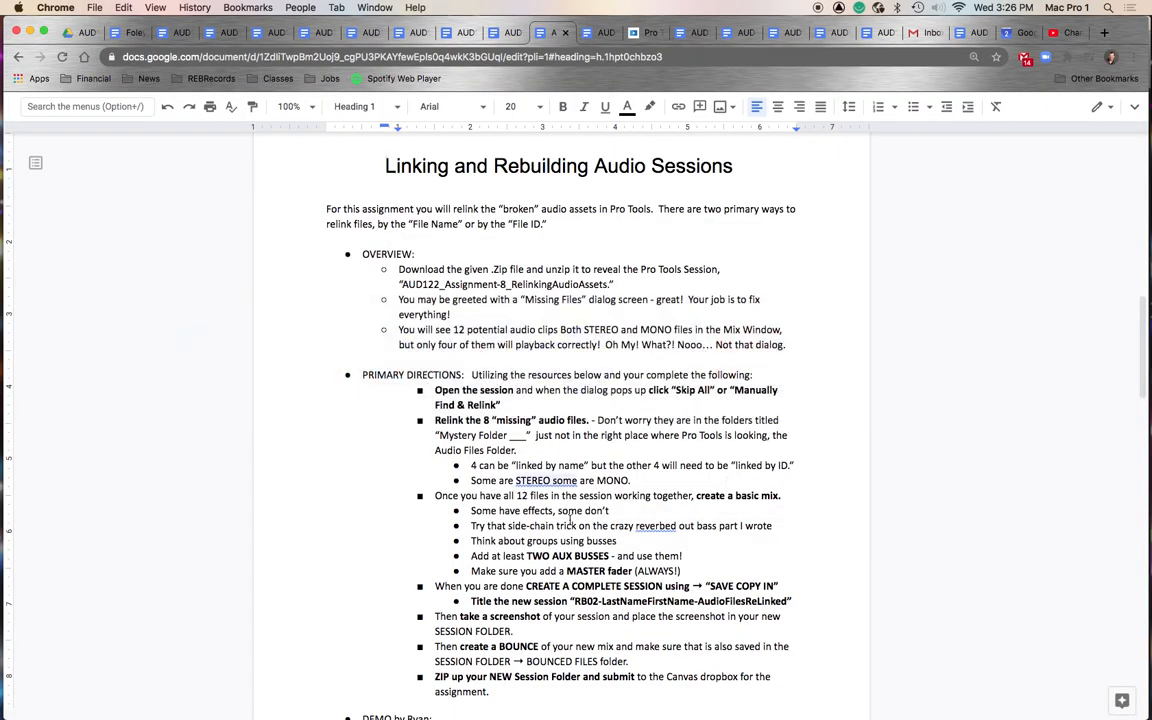
drag(577, 601, 786, 599)
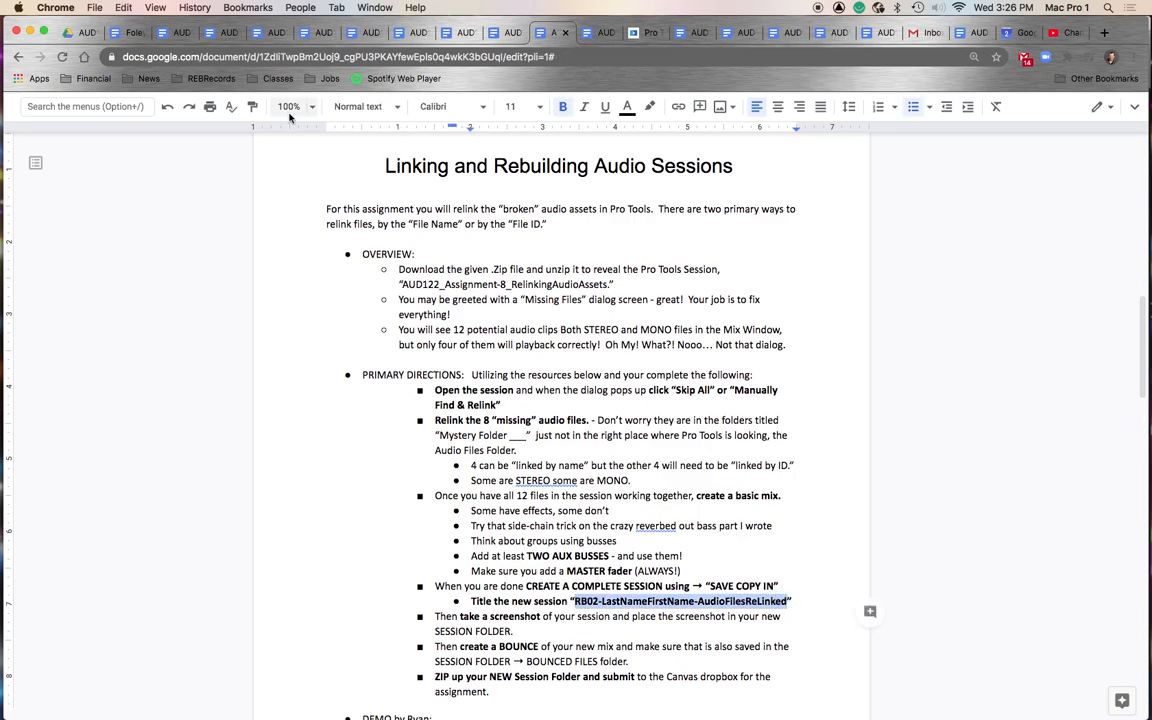
- Paste the title as the session copy name, replace LastNameFirstName with the student's last and first name, and save
key(super+Tab)
key(super+a)
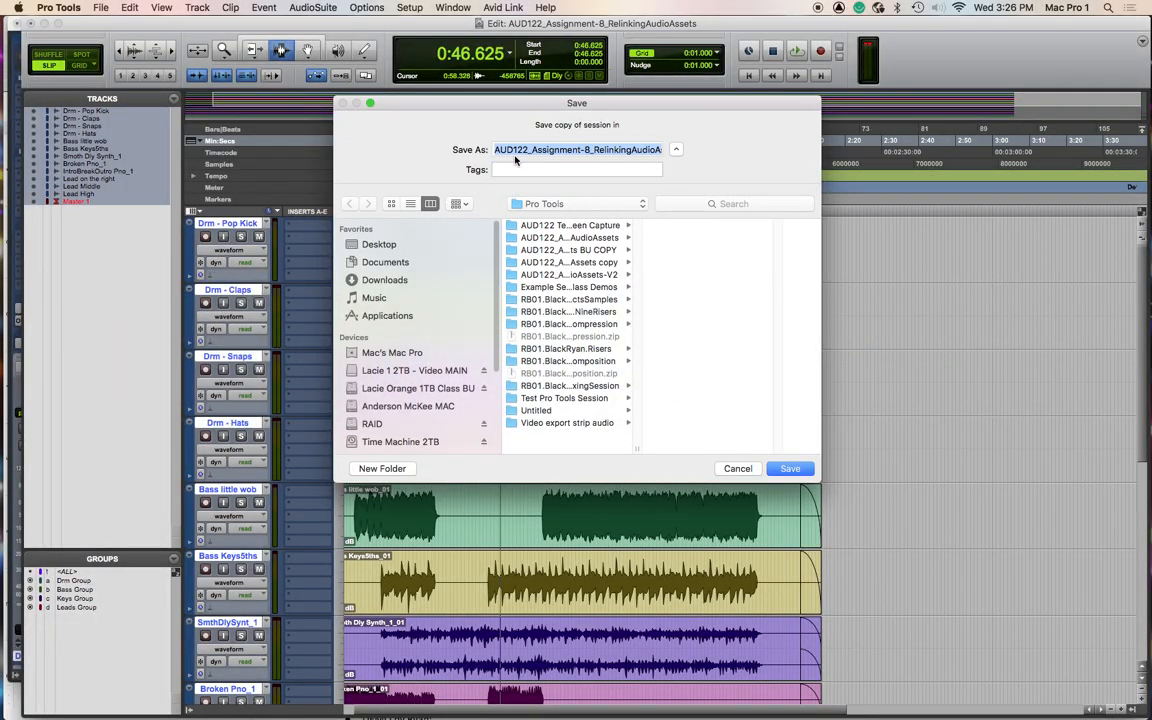
key(super+v)
drag(514, 150, 408, 149)
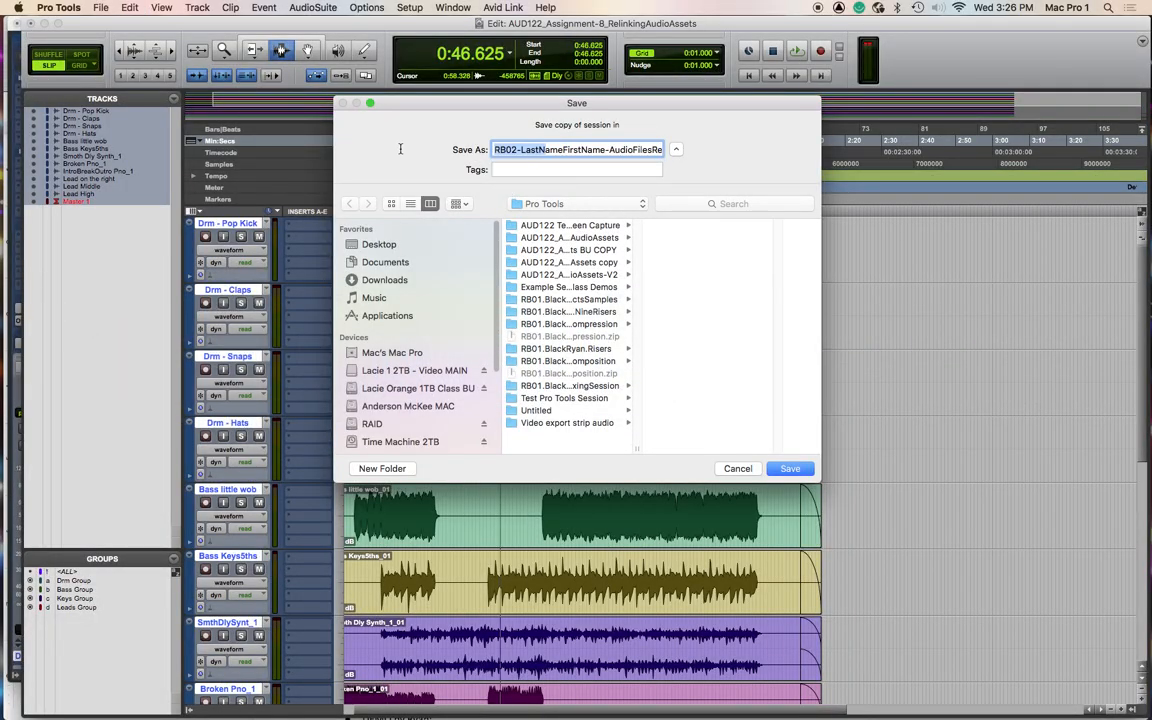
click(522, 150)
drag(521, 150, 604, 150)
text(BlackRyan)
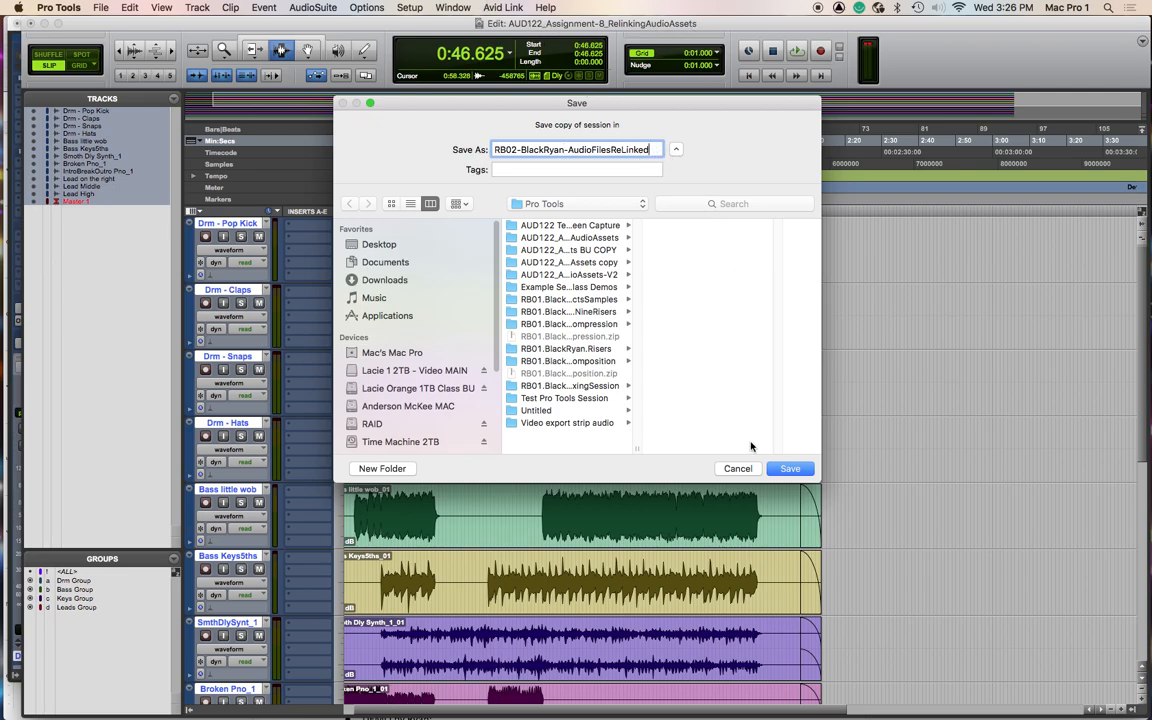
click(797, 472)
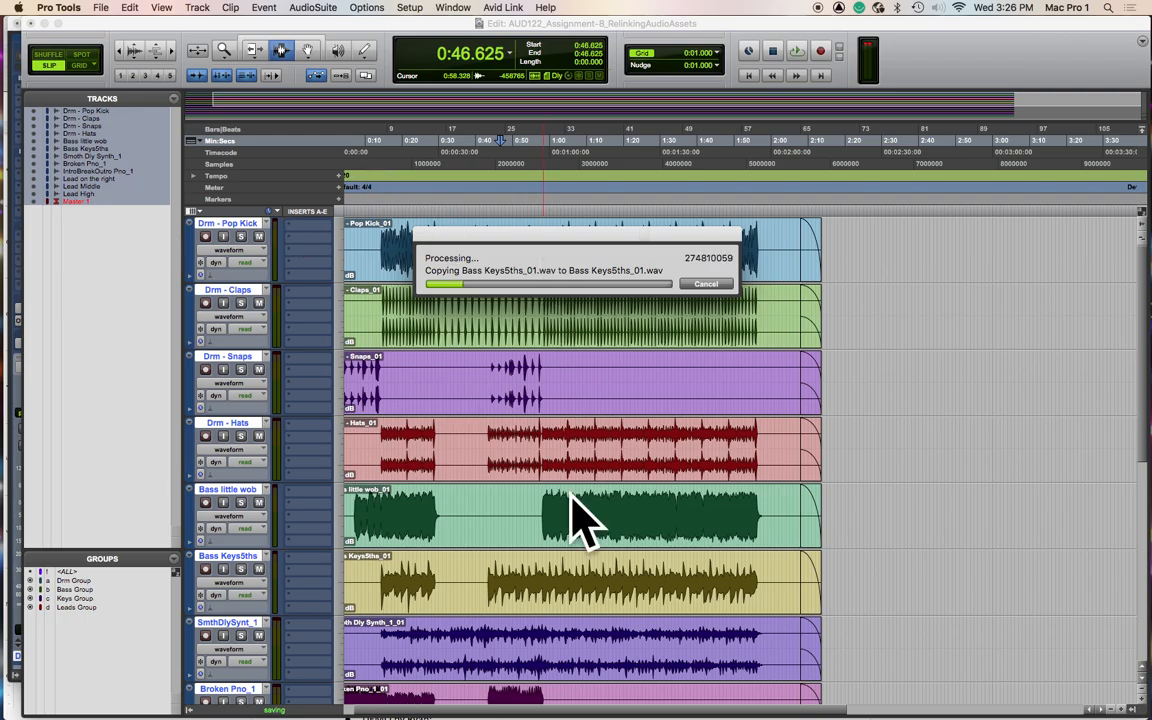
- Switch to Finder to check the new session copy folder in the Pro Tools folder
key(super+Tab)
key(super+Tab)
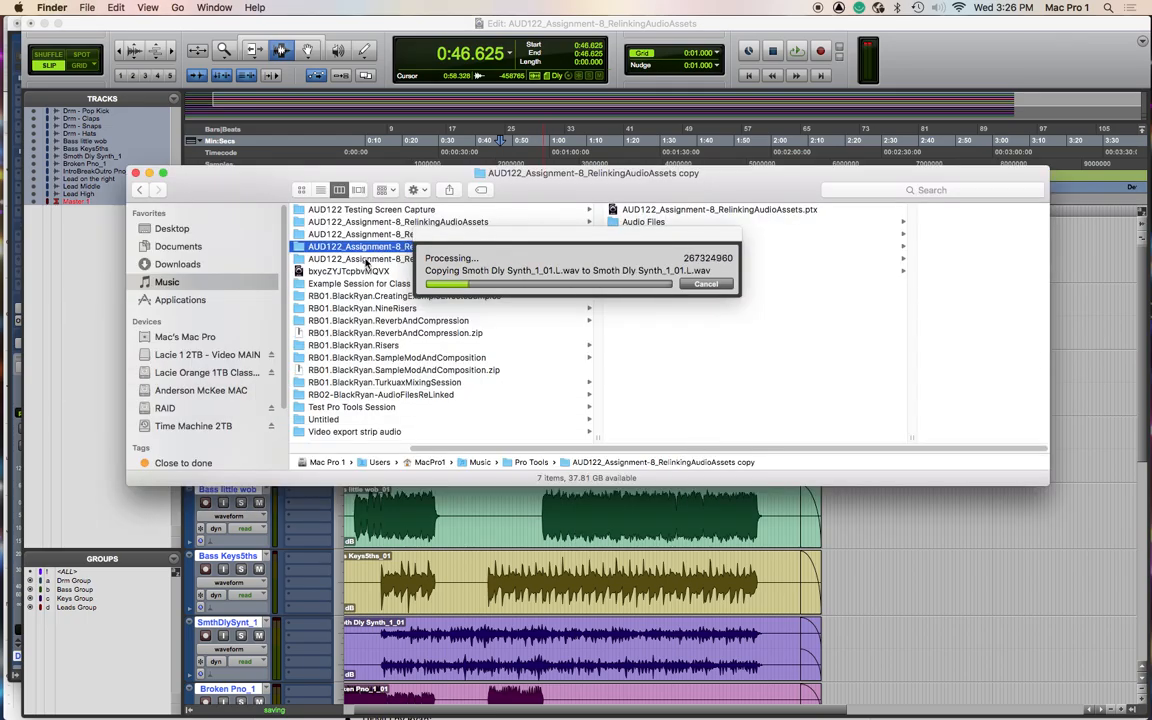
drag(513, 247, 753, 358)
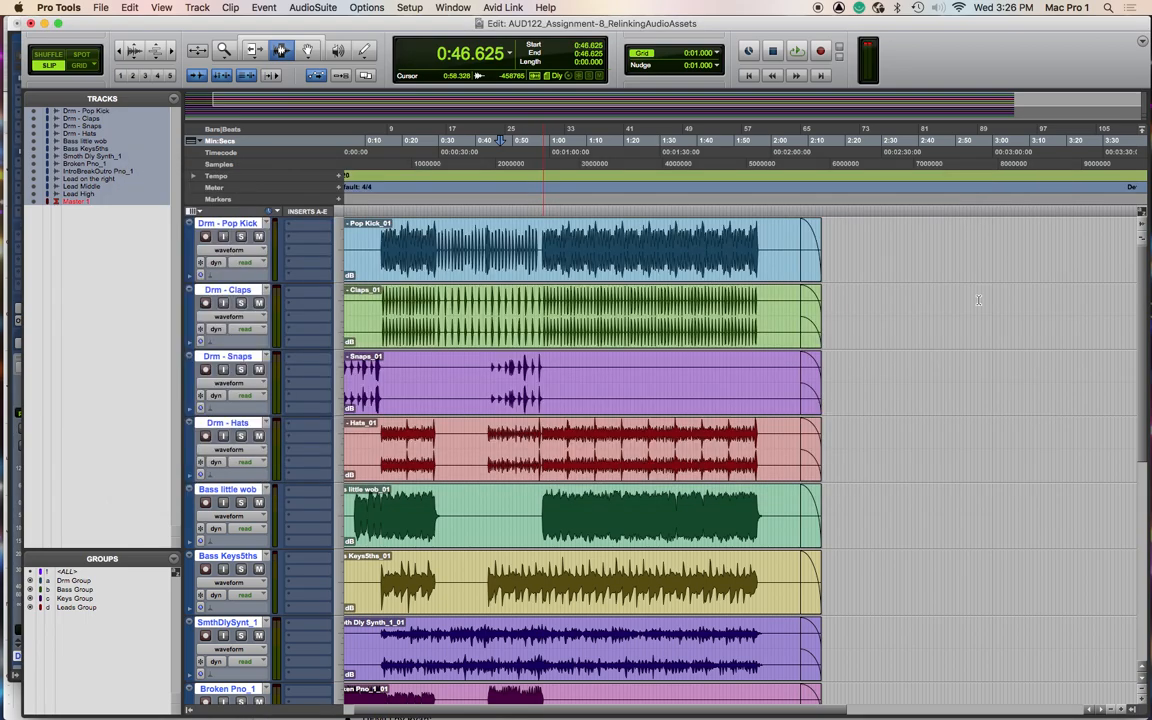
key(super+Tab)
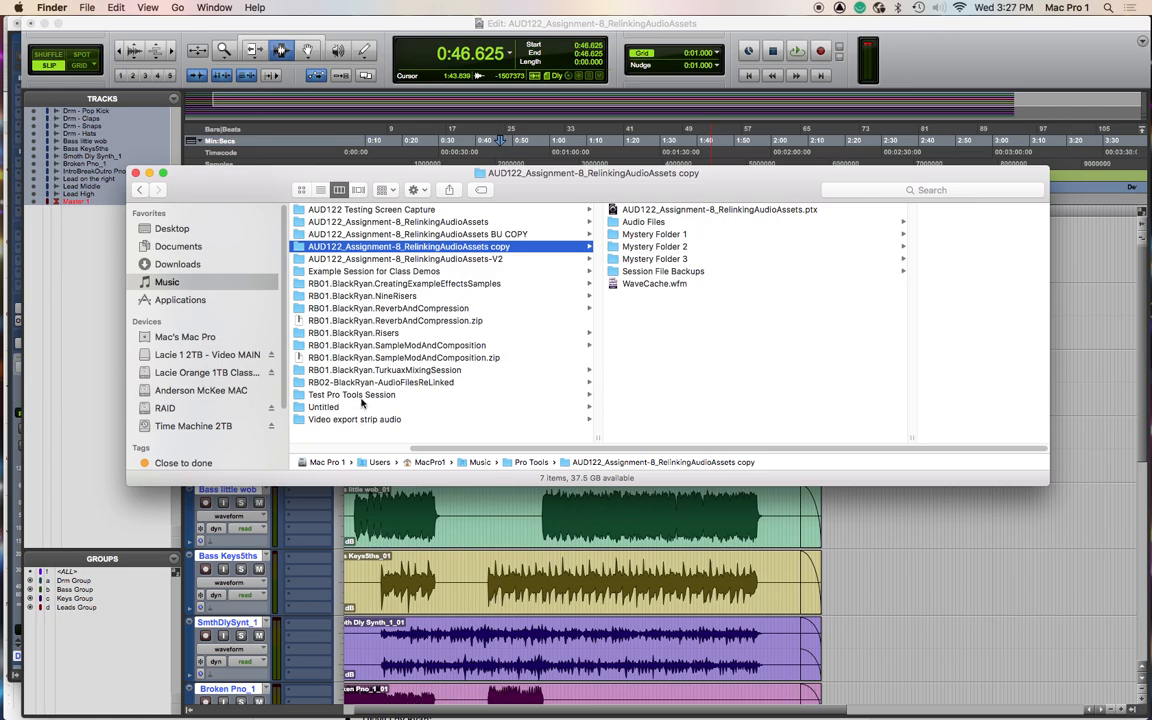
key(super+Tab)
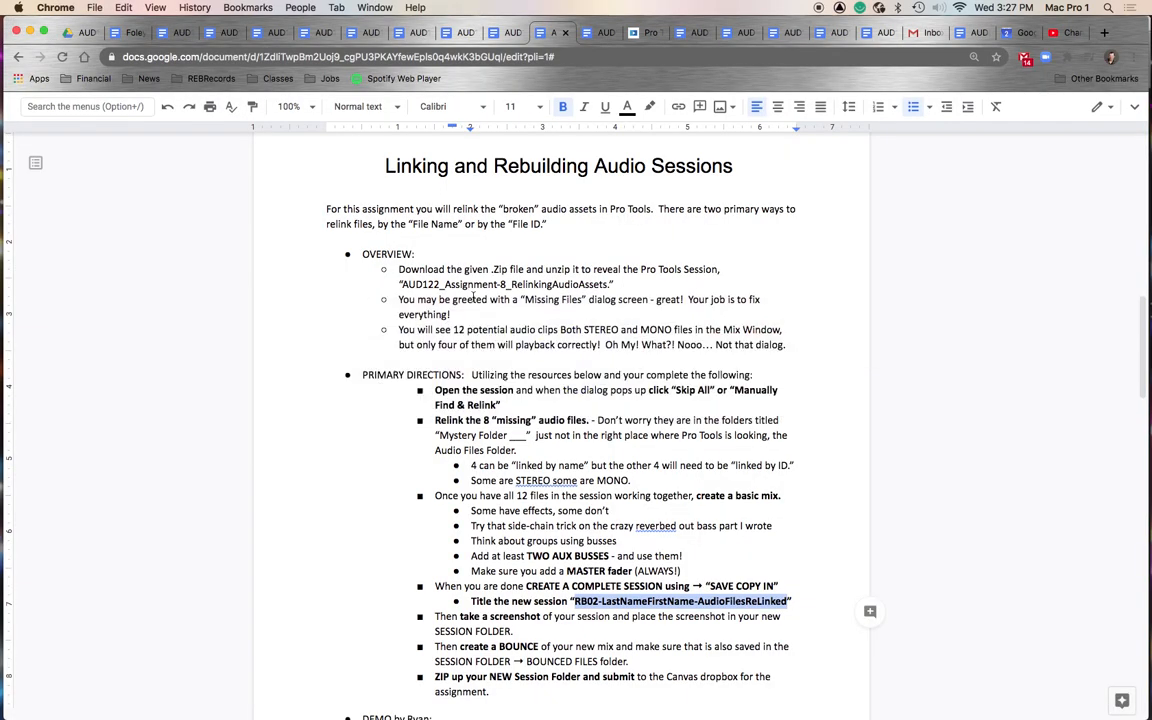
key(super+Tab)
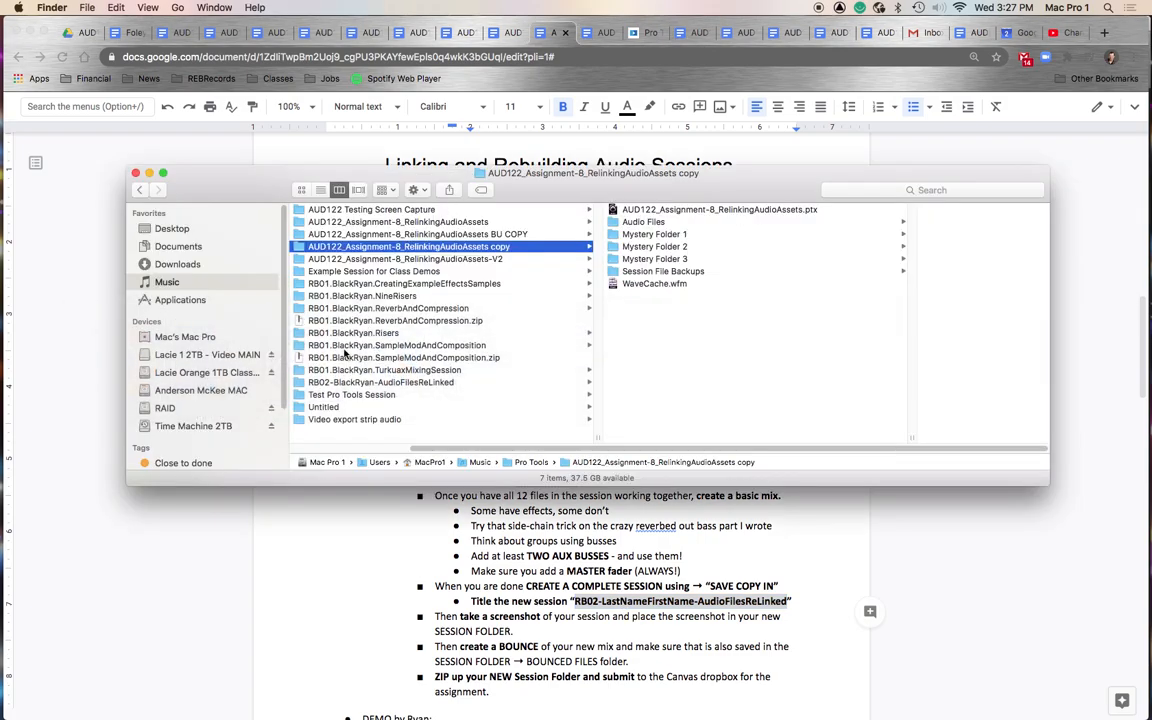
click(345, 384)
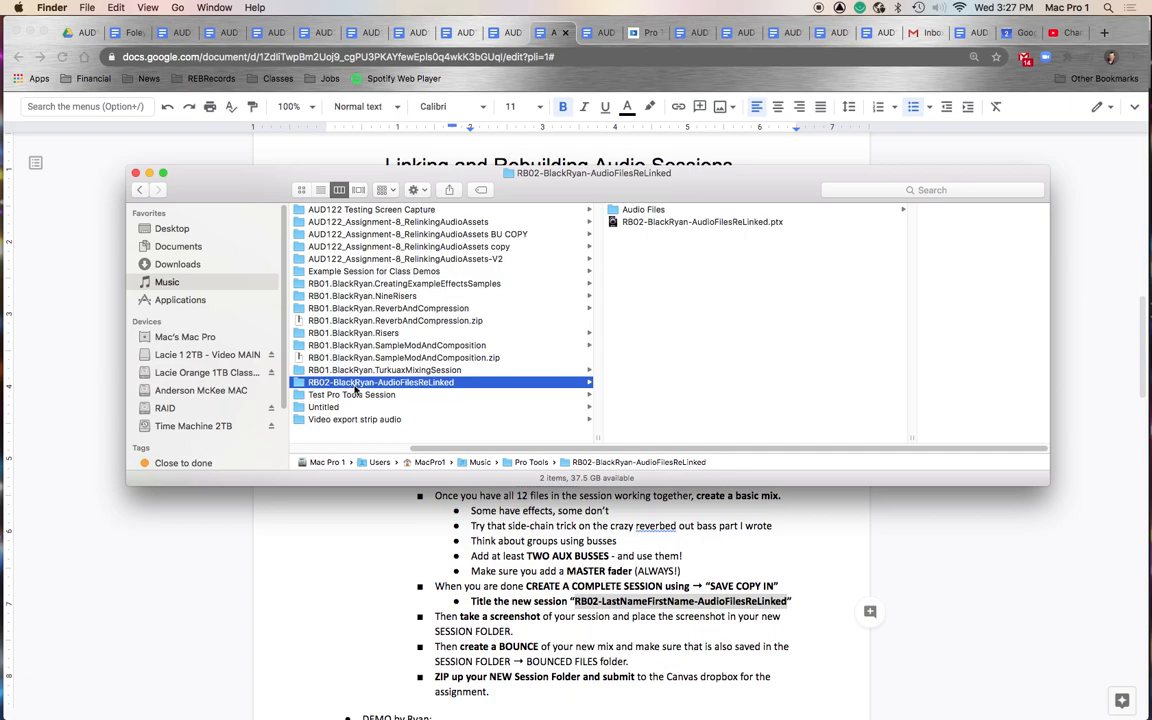
click(654, 222)
click(642, 209)
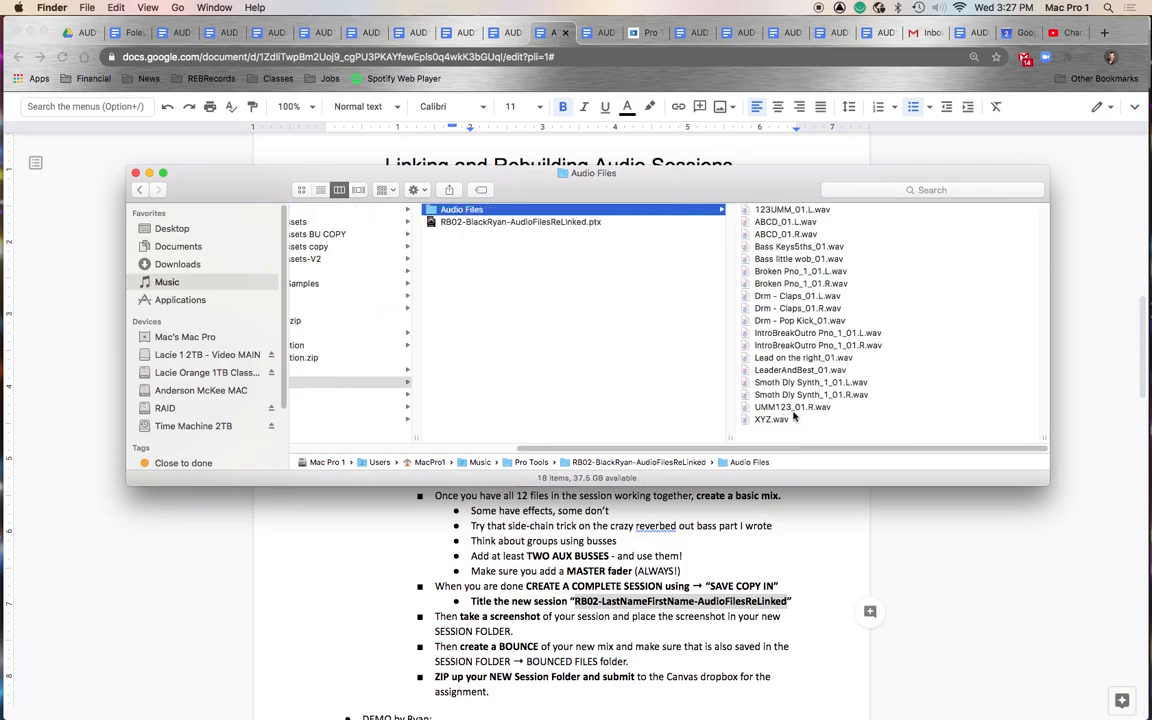
click(795, 407)
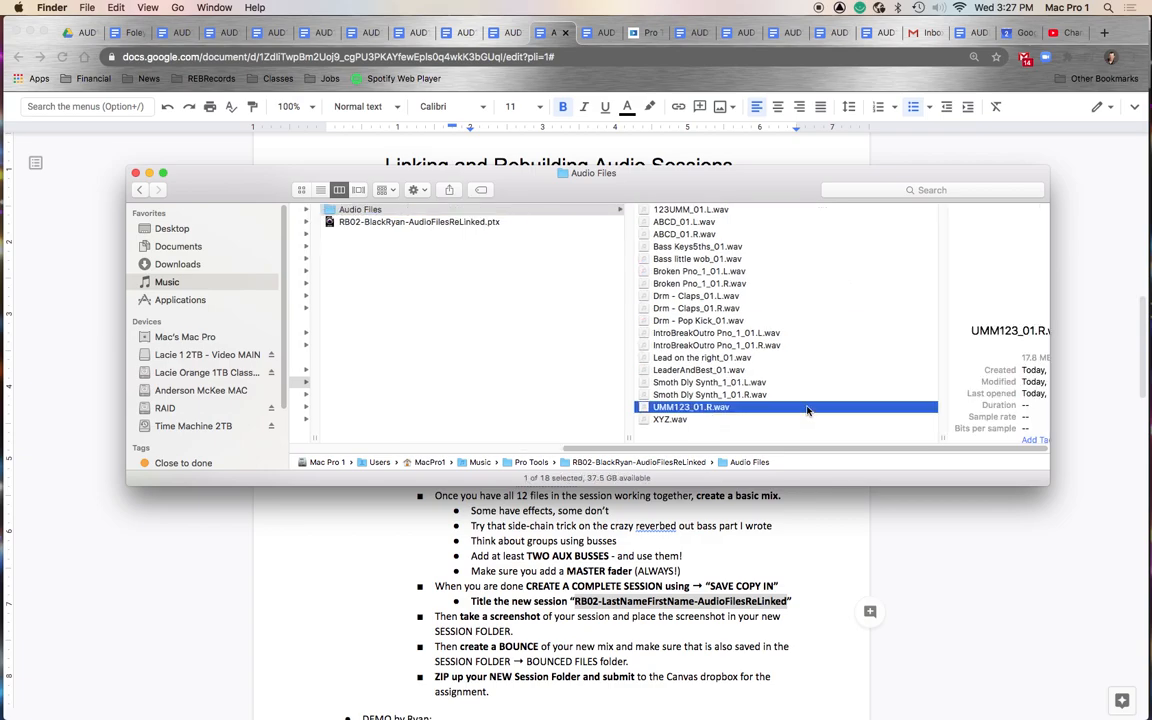
click(395, 222)
- Switch to Pro Tools and close the current AUD122_Assignment-8_RelinkingAudioAssets session without saving changes
key(super+Tab)
key(super+Tab)
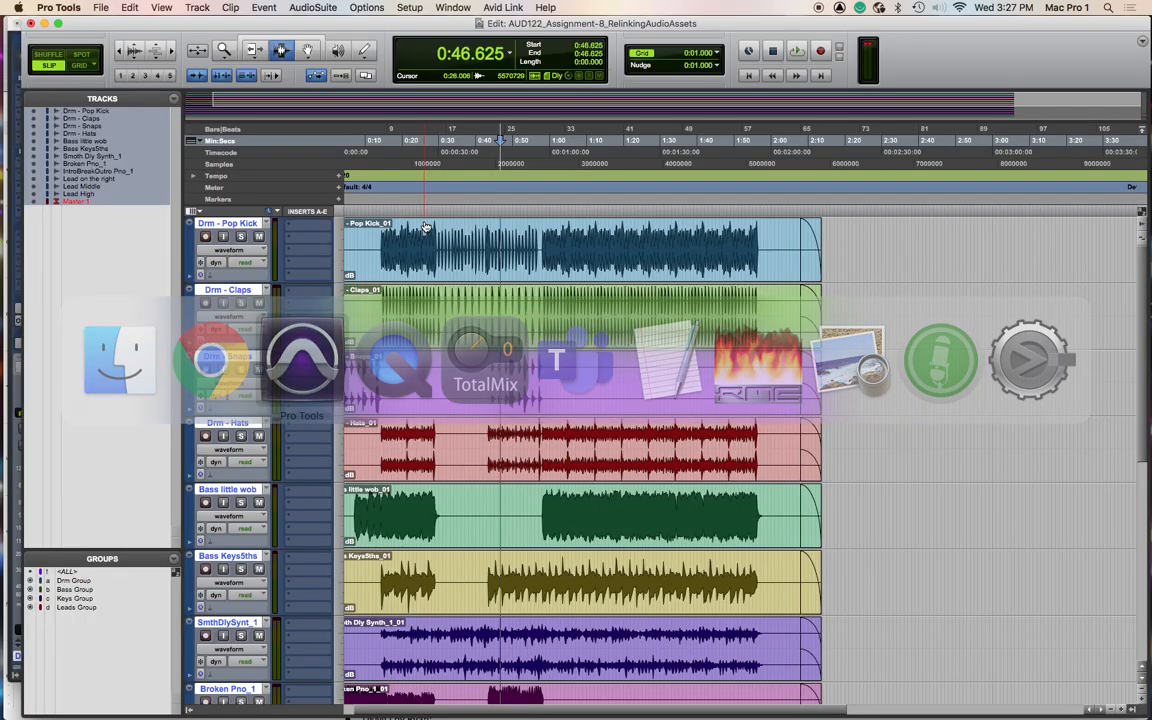
key(shift+super+w)
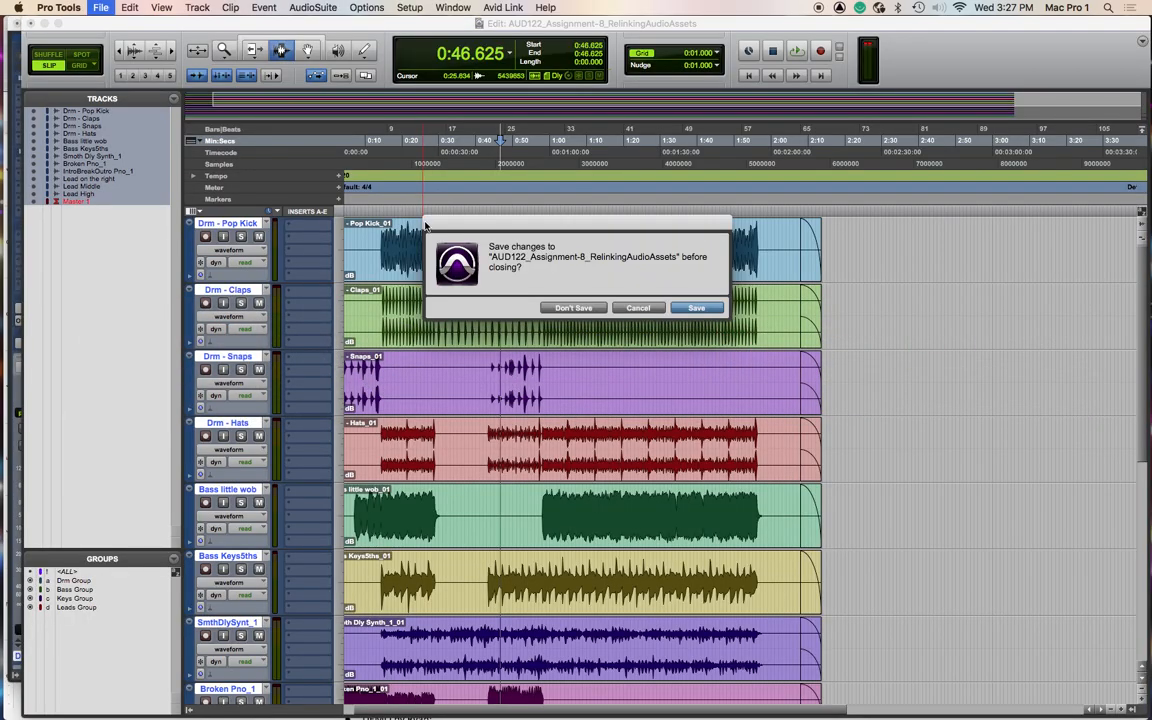
click(574, 308)
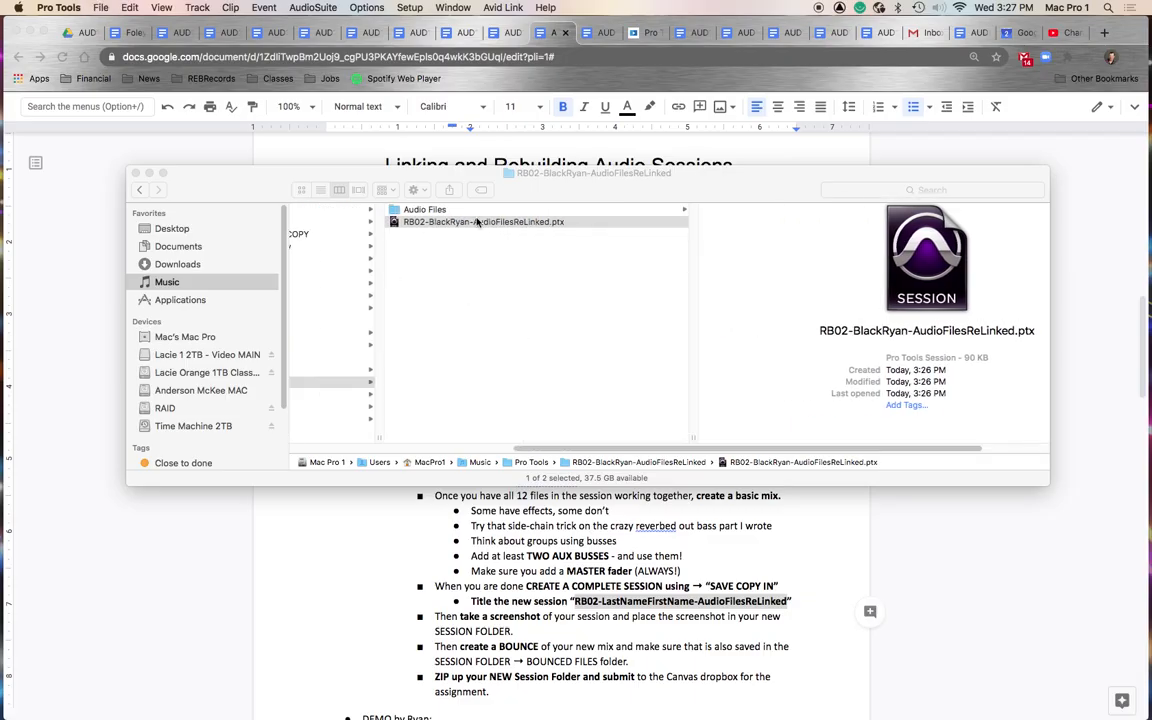
- Open the RB02-BlackRyan-AudioFilesReLinked.ptx session file from the new session folder
click(400, 221)
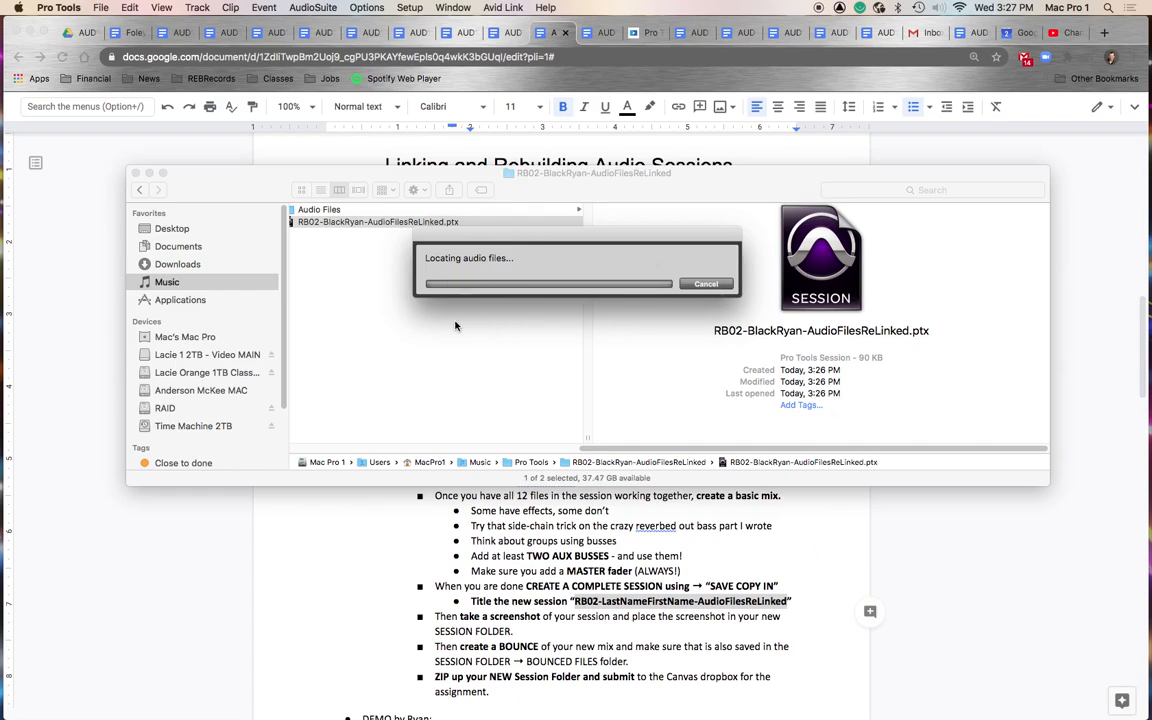
click(381, 320)
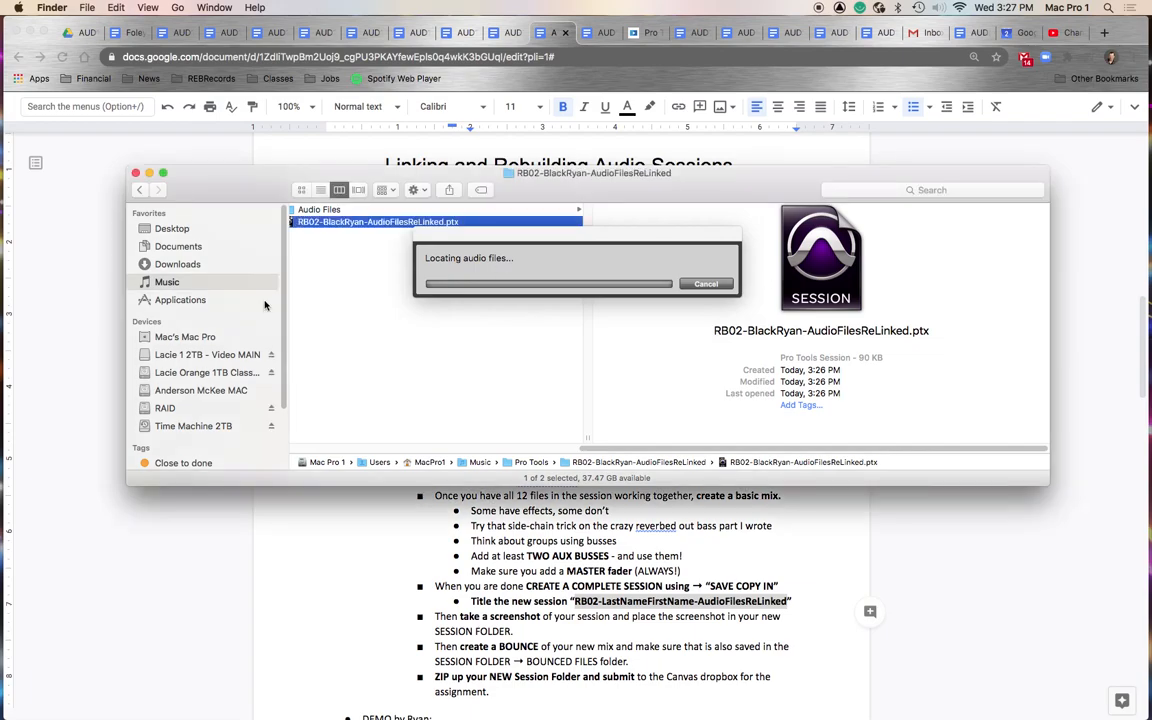
click(405, 330)
click(650, 222)
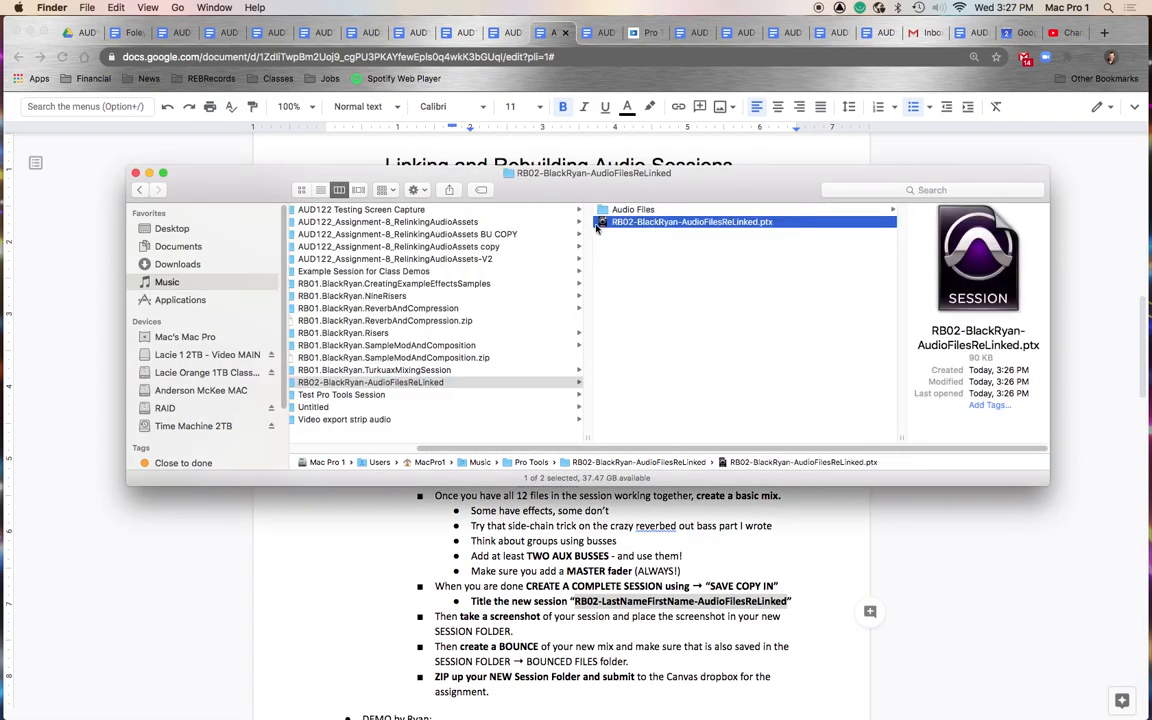
double_click(633, 223)
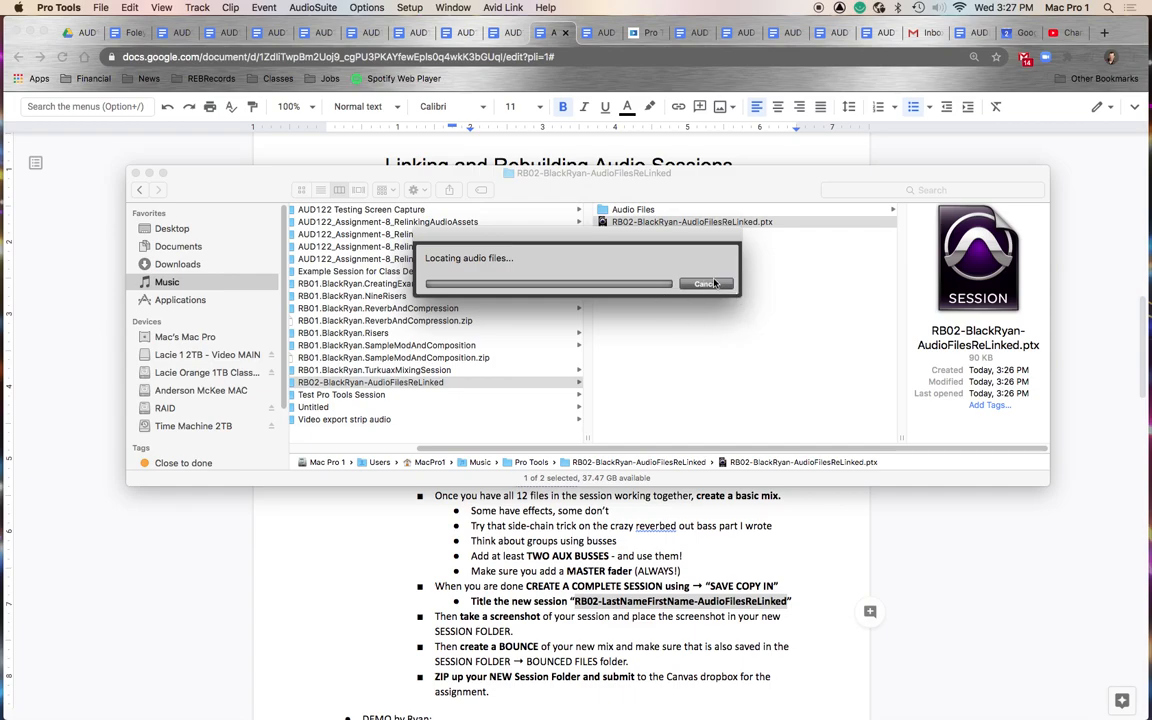
click(750, 359)
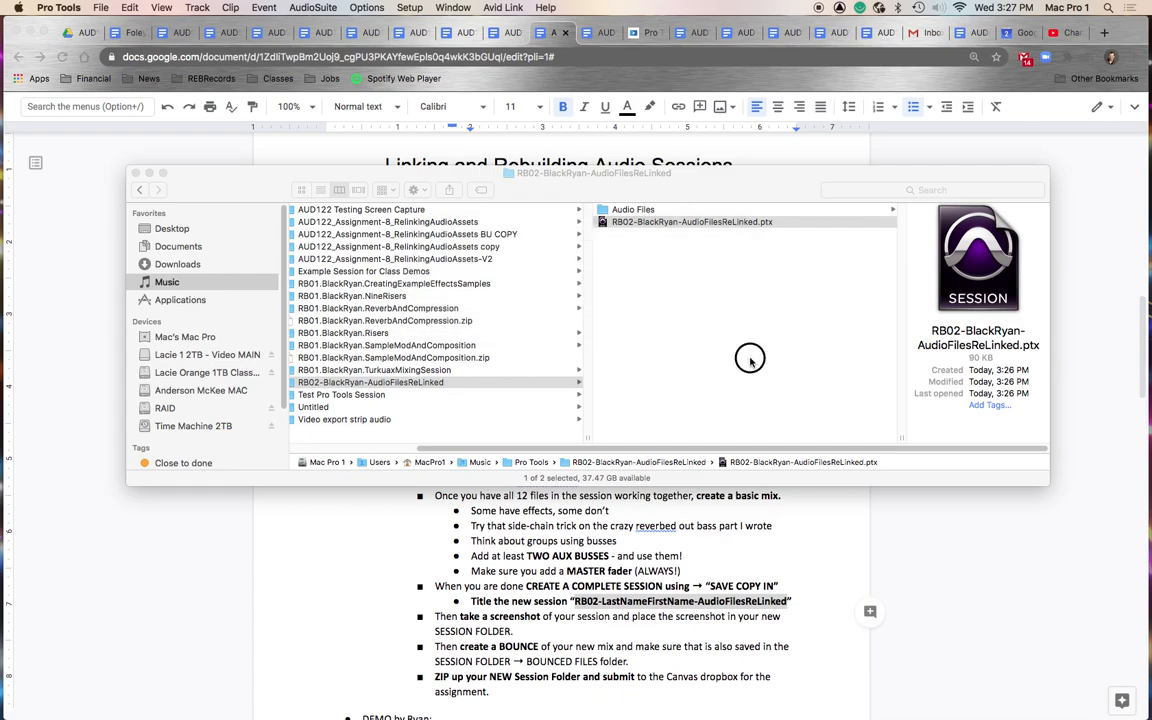
key(super+Tab)
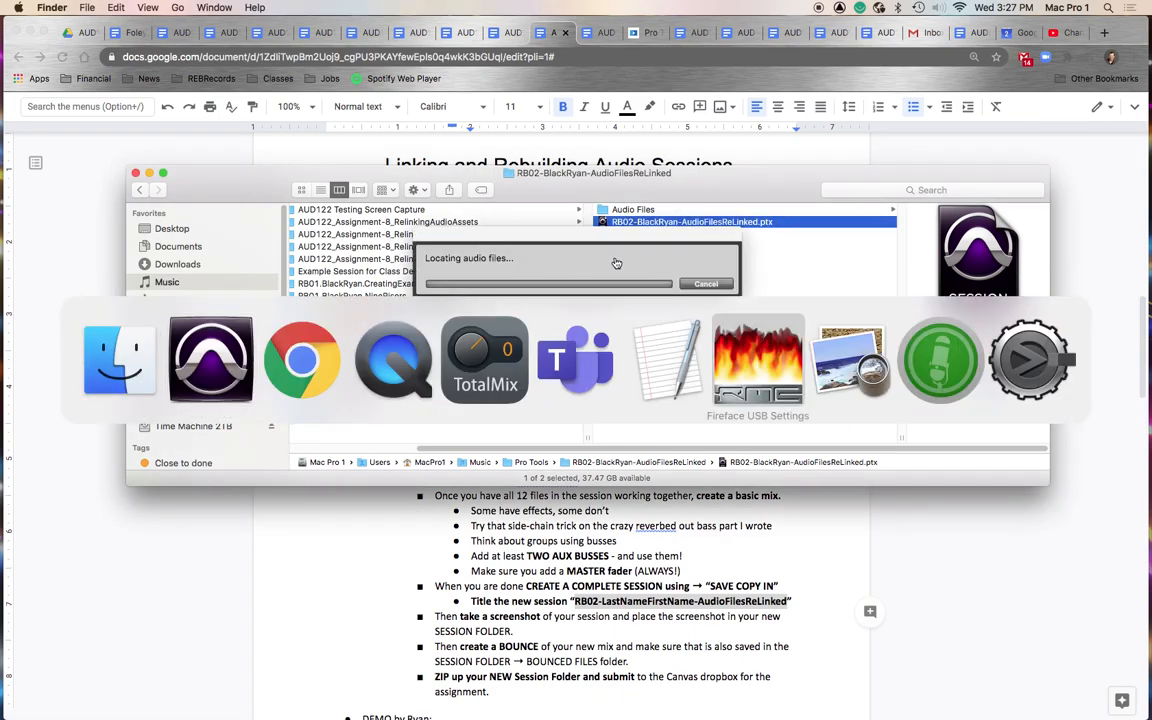
key(super+shift+Tab)
key(super+shift+Tab)
key(super+shift+Tab)
key(super+shift+Tab)
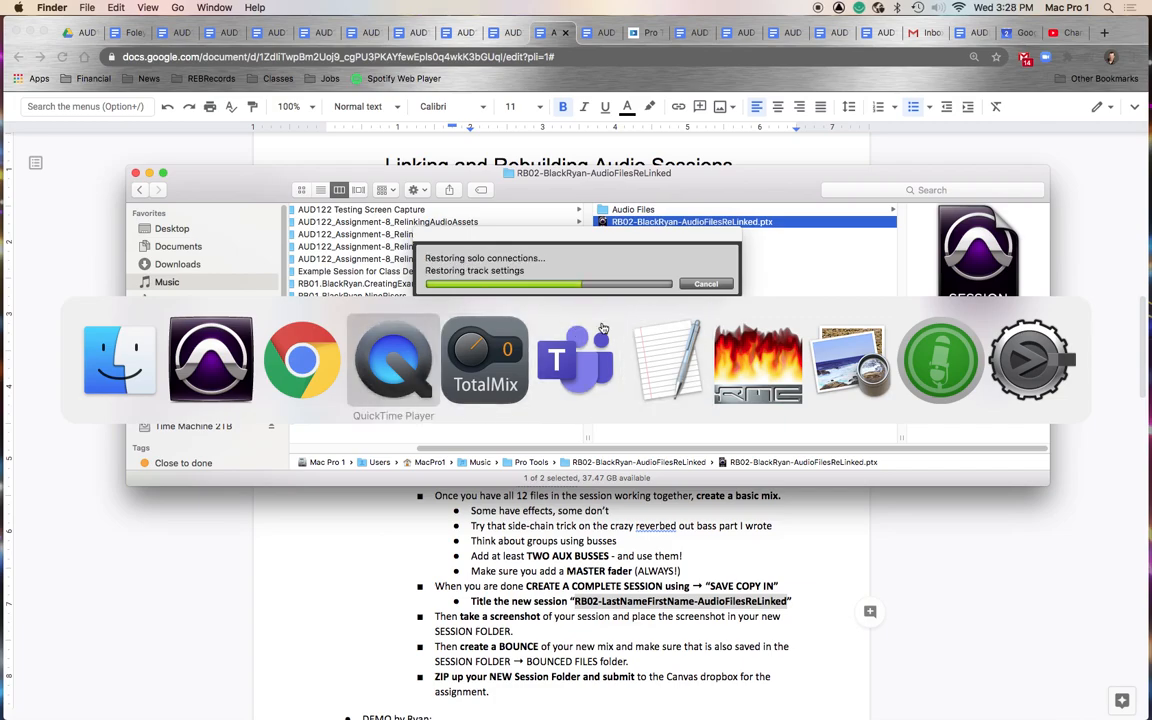
key(super+shift+Tab)
click(757, 359)
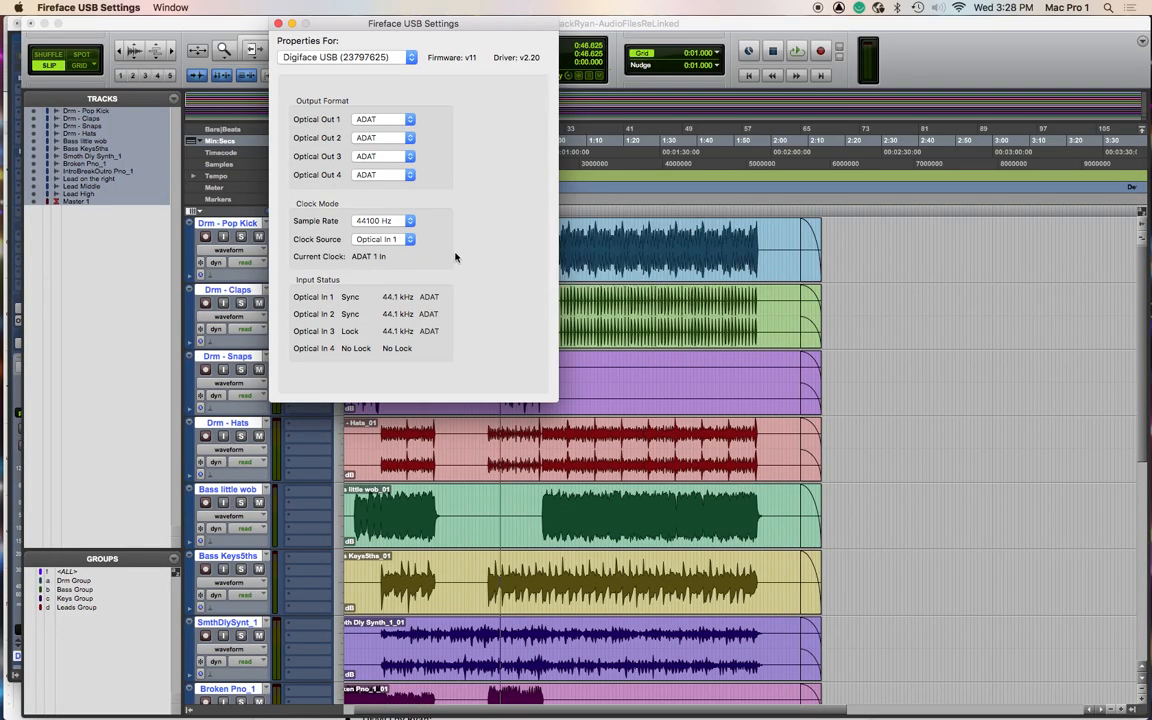
- Switch back to Pro Tools and scroll through the tracks of the reopened session
key(super+Tab)
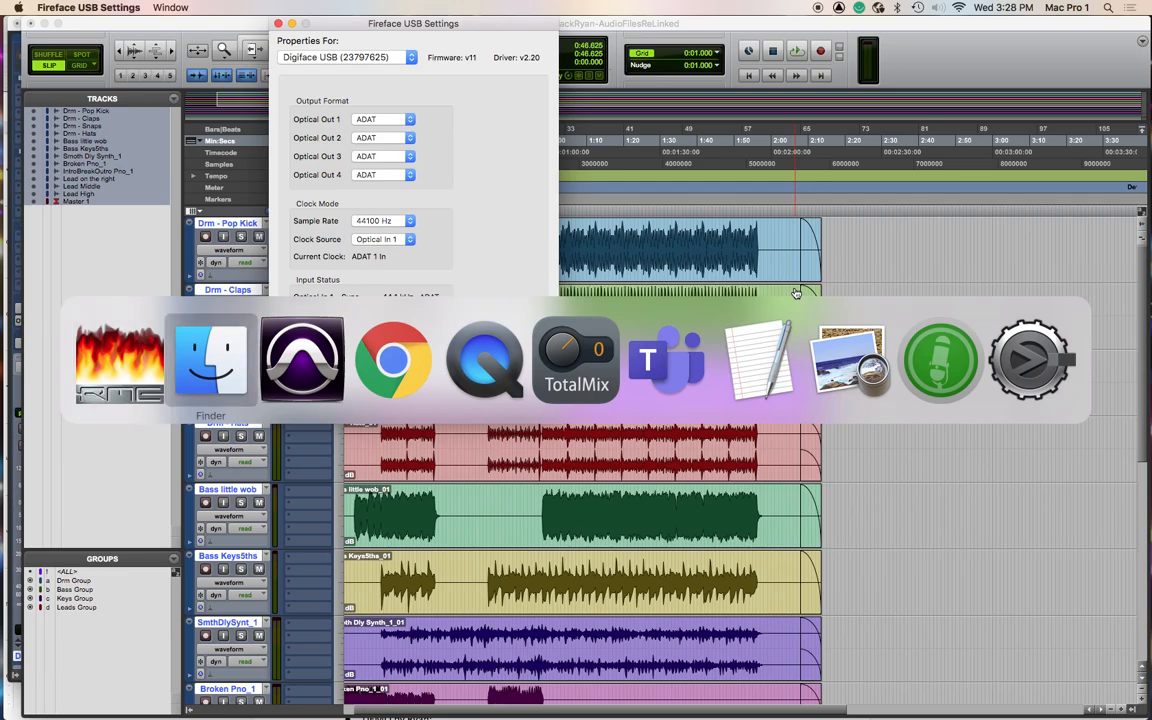
key(super+Tab)
scroll(720, 400, down, 5)
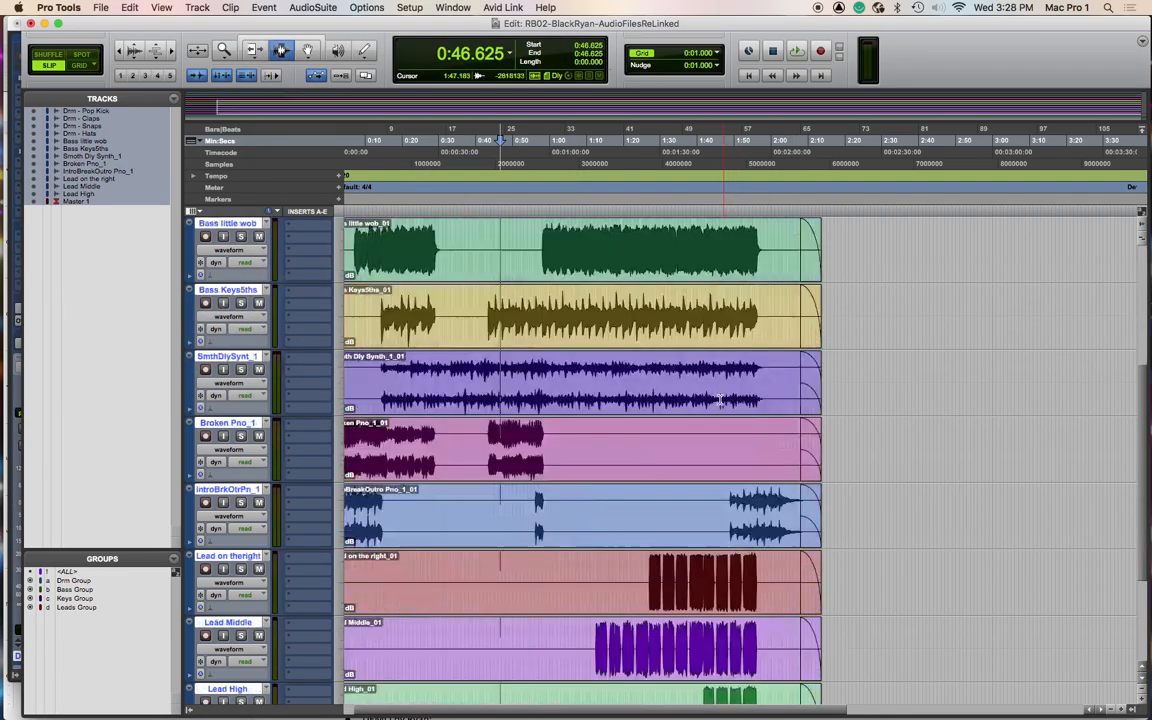
scroll(720, 400, down, 2)
scroll(720, 400, up, 3)
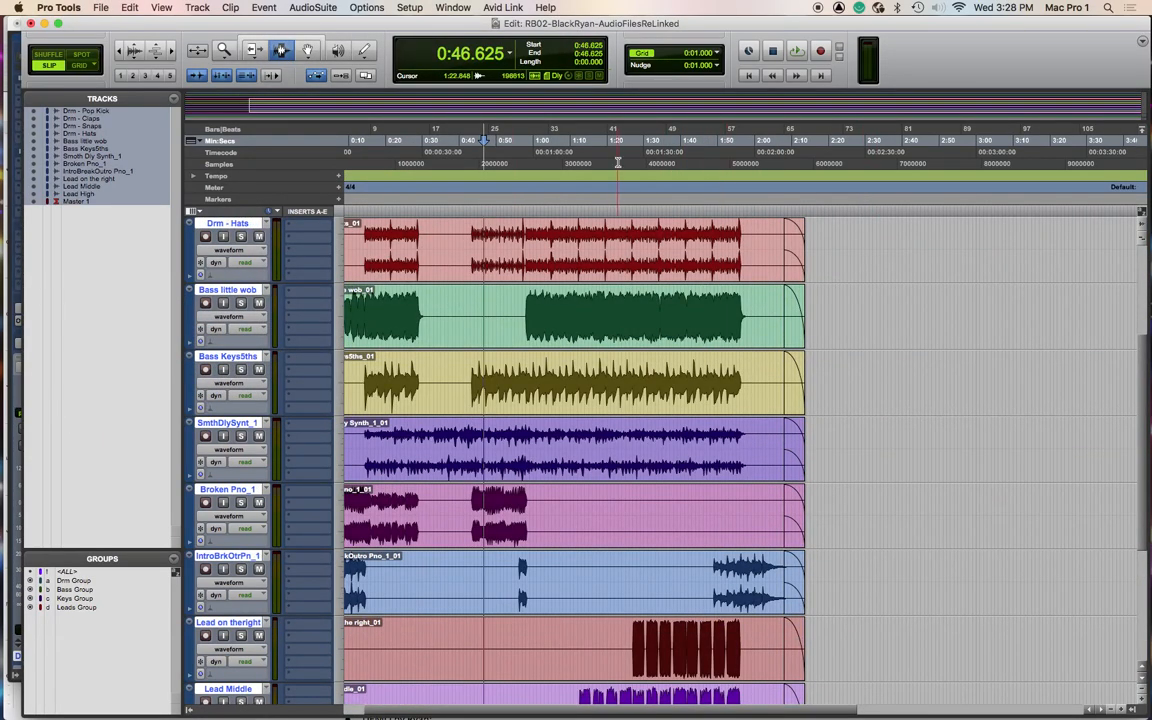
scroll(569, 398, down, 2)
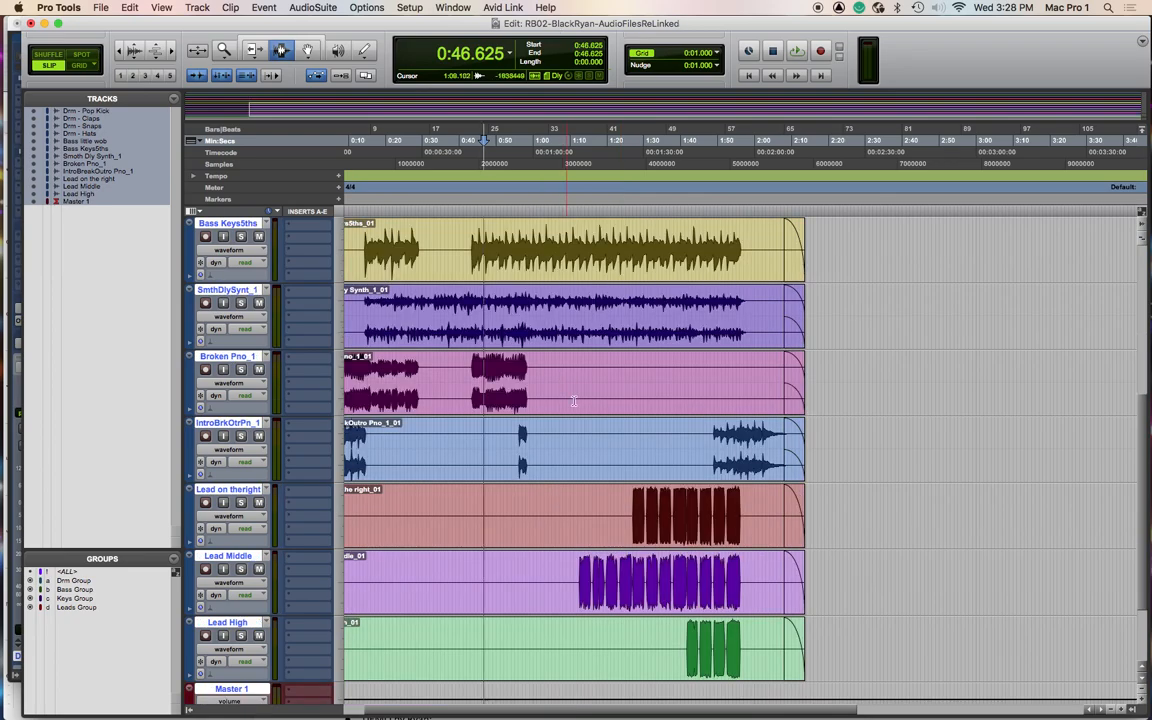
scroll(569, 398, right, 1)
- Switch to Chrome and review the assignment's mix requirements for aux busses and a master fader
key(super+Tab)
key(super+Tab)
key(super+Tab)
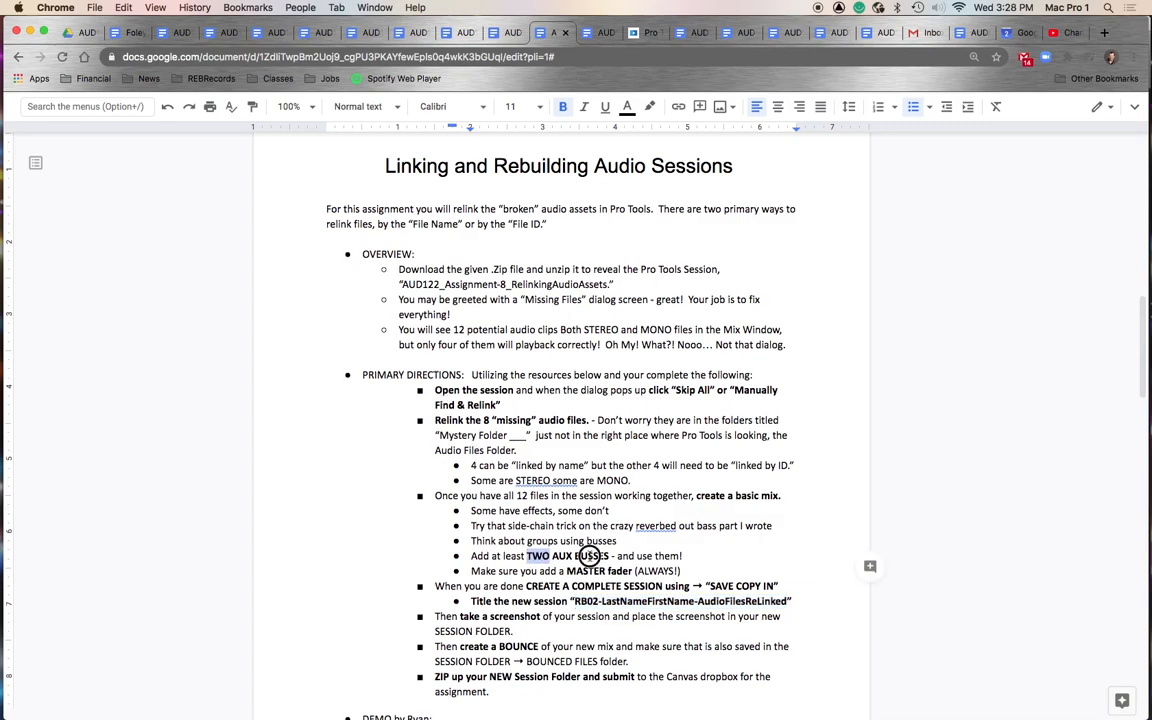
drag(575, 571, 688, 572)
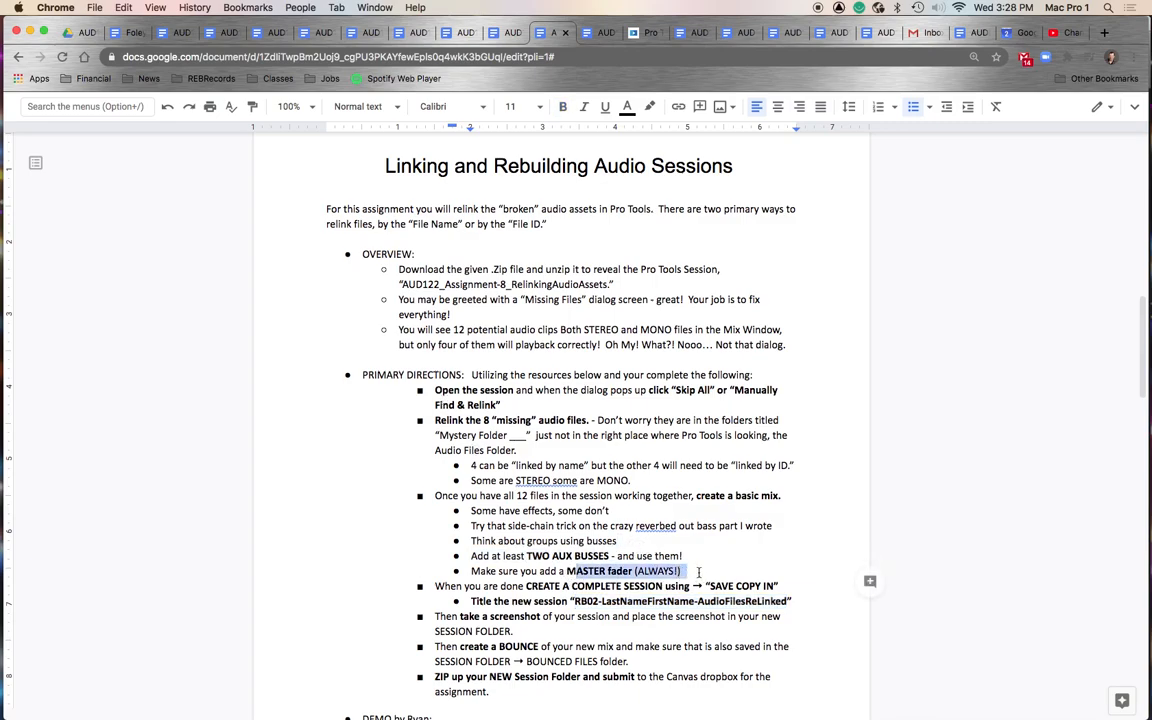
click(680, 571)
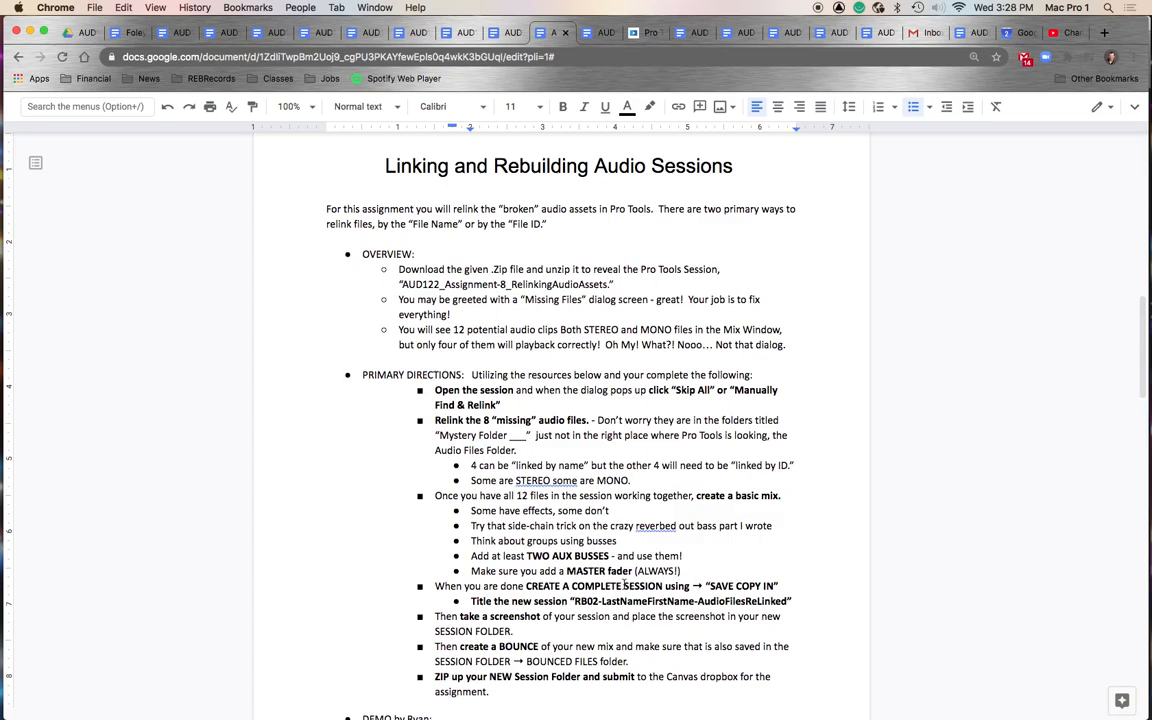
scroll(624, 588, down, 1)
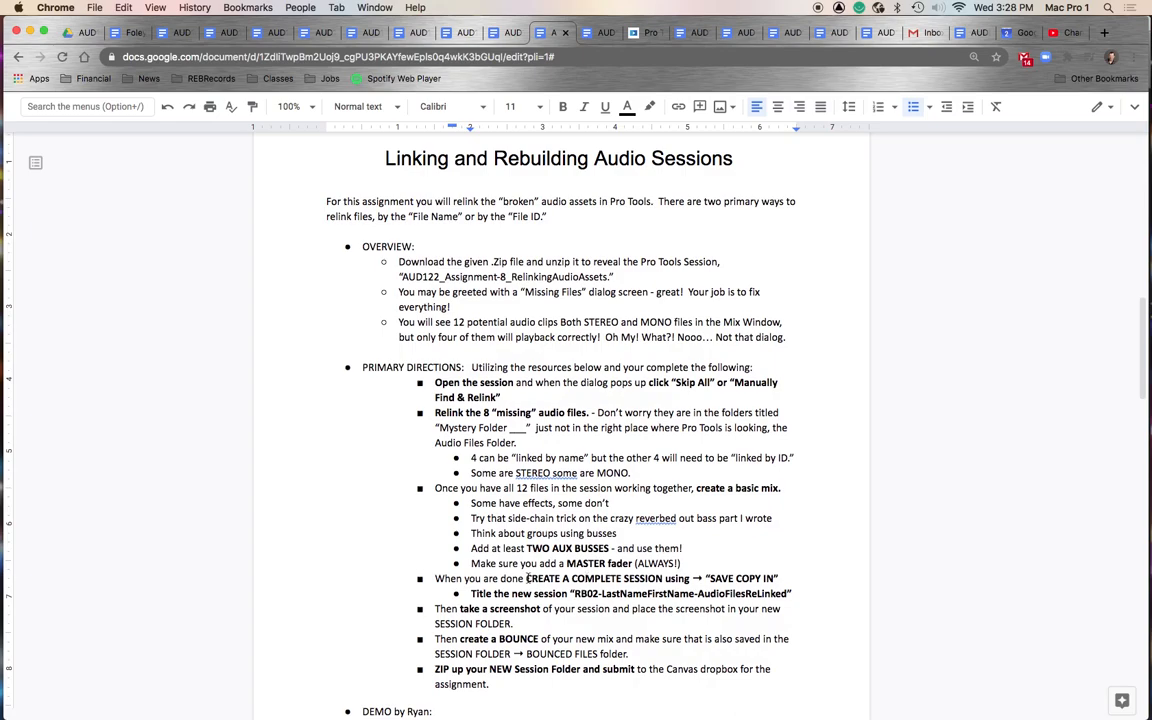
scroll(527, 578, down, 5)
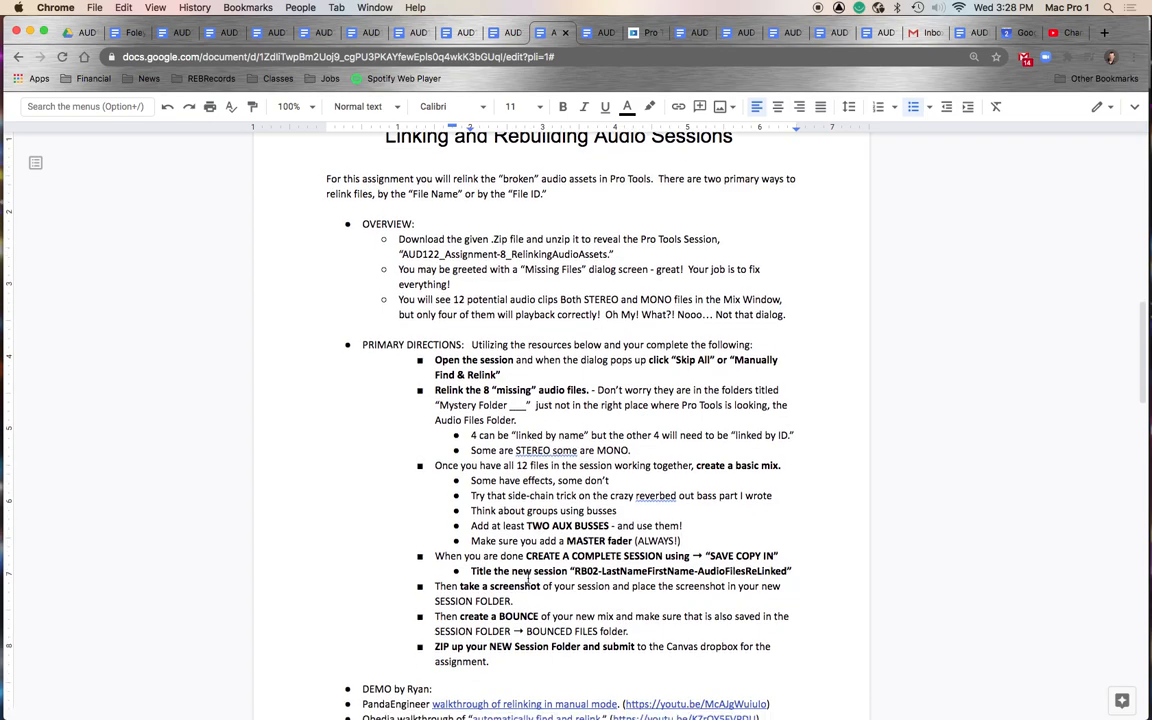
click(481, 588)
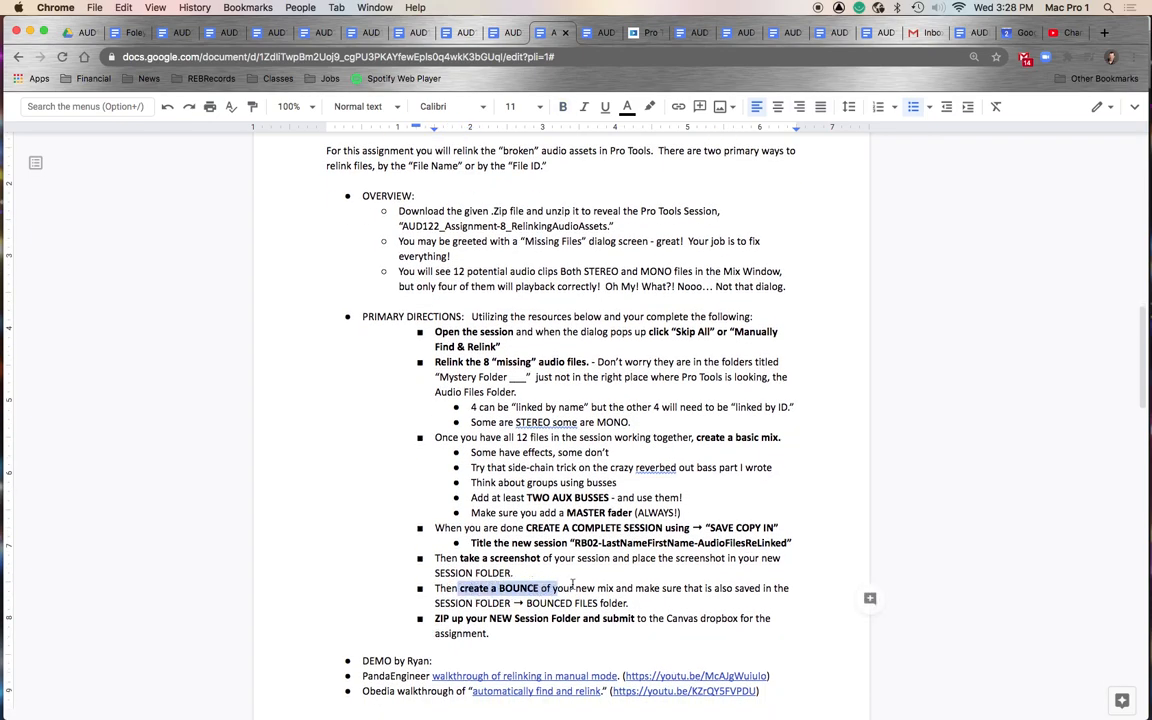
- Review the assignment's session title, screenshot, bounce and zip instructions in the document
scroll(602, 574, down, 2)
click(527, 543)
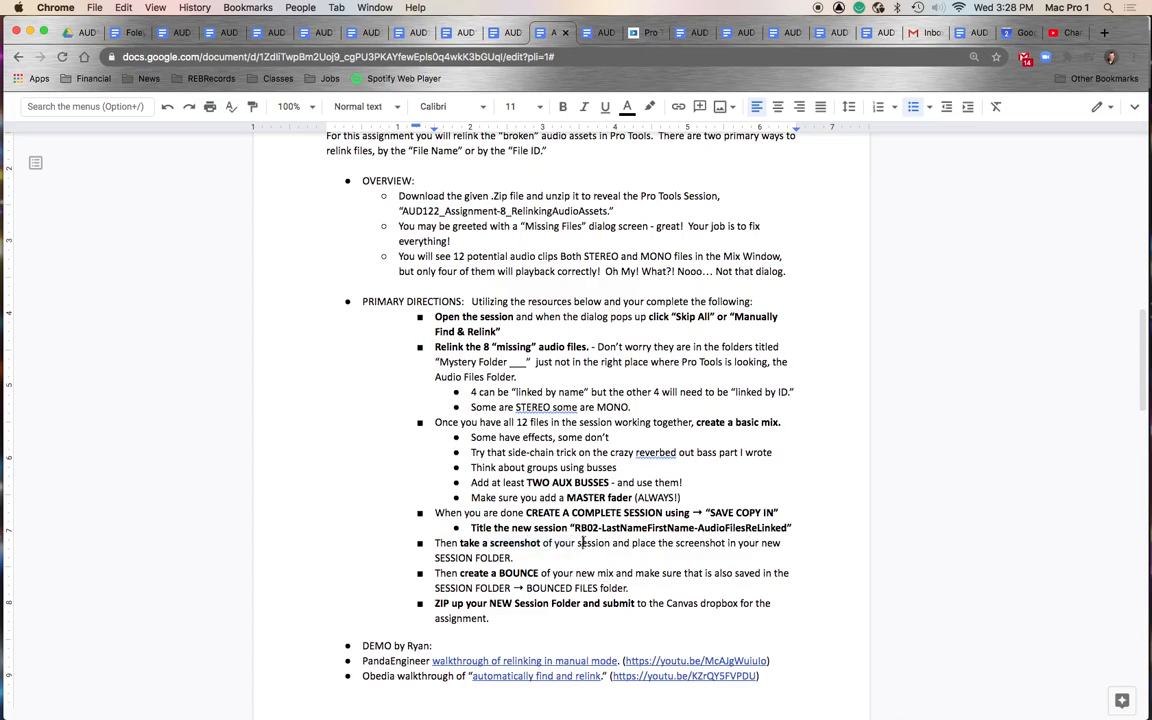
drag(572, 528, 789, 526)
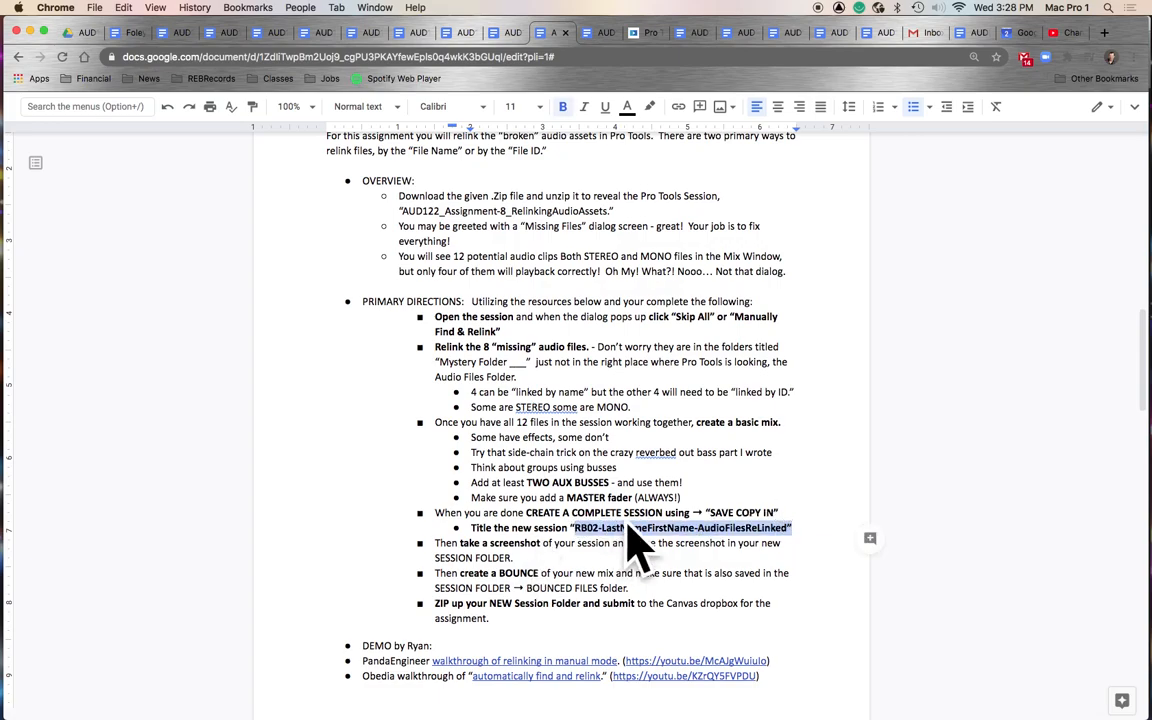
click(523, 557)
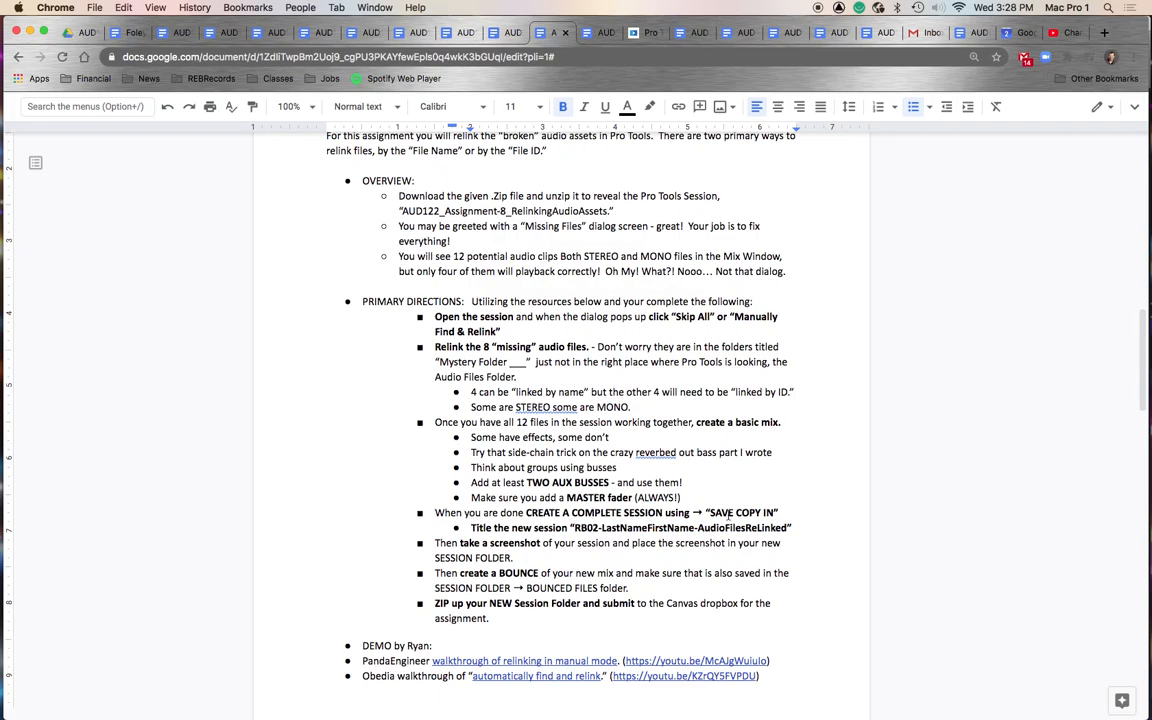
scroll(665, 540, down, 2)
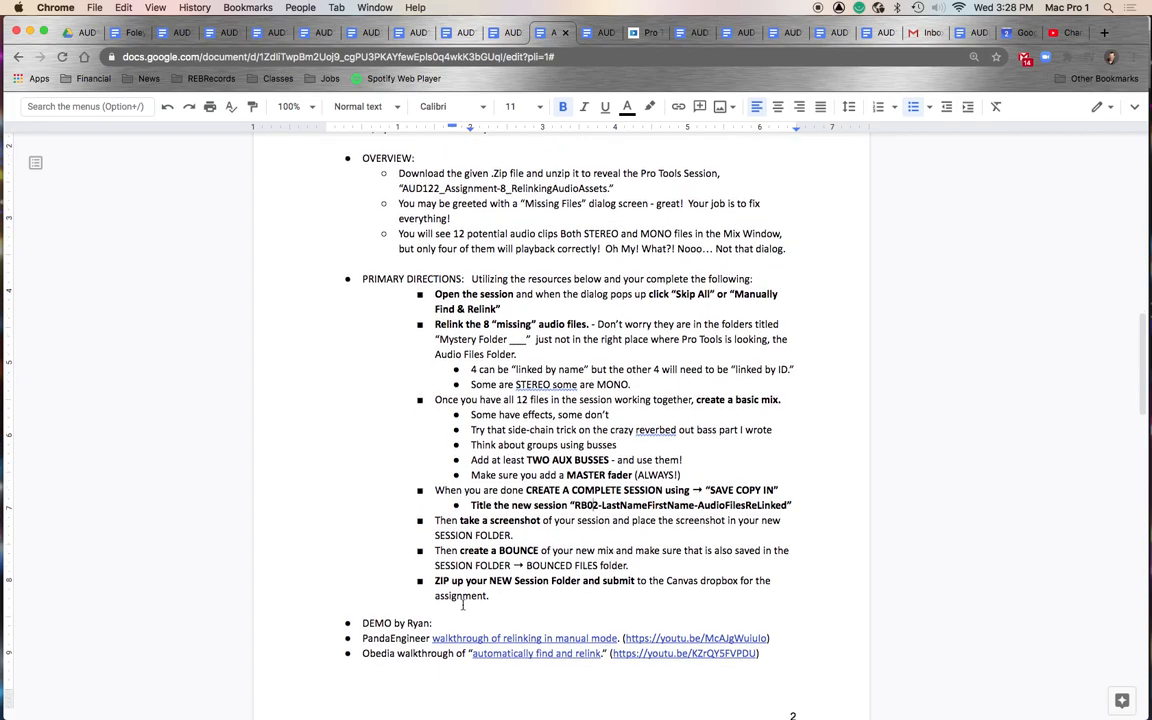
click(443, 622)
scroll(697, 590, up, 2)
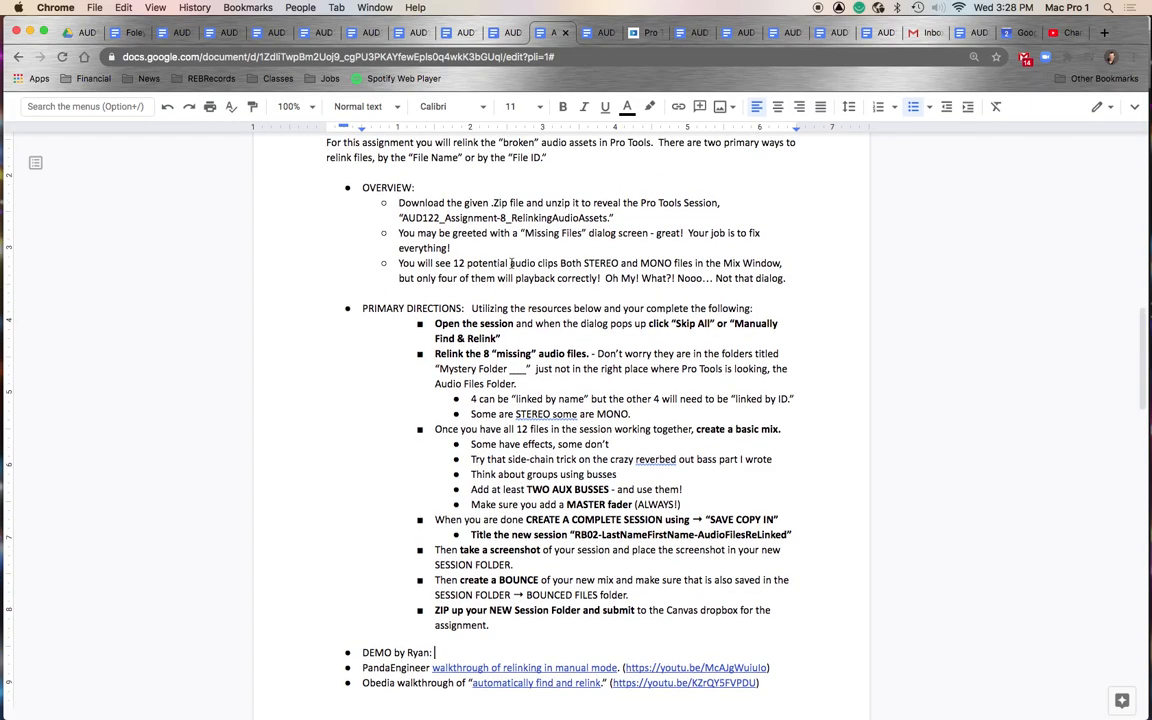
scroll(548, 388, up, 2)
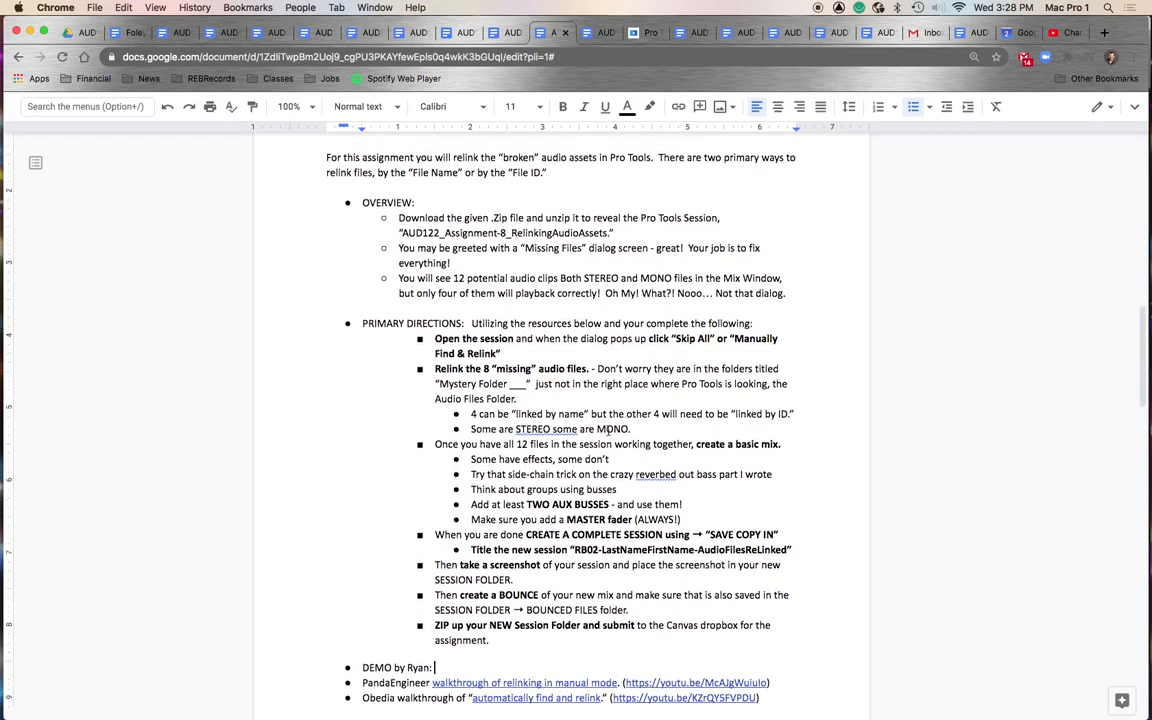
scroll(609, 428, down, 1)
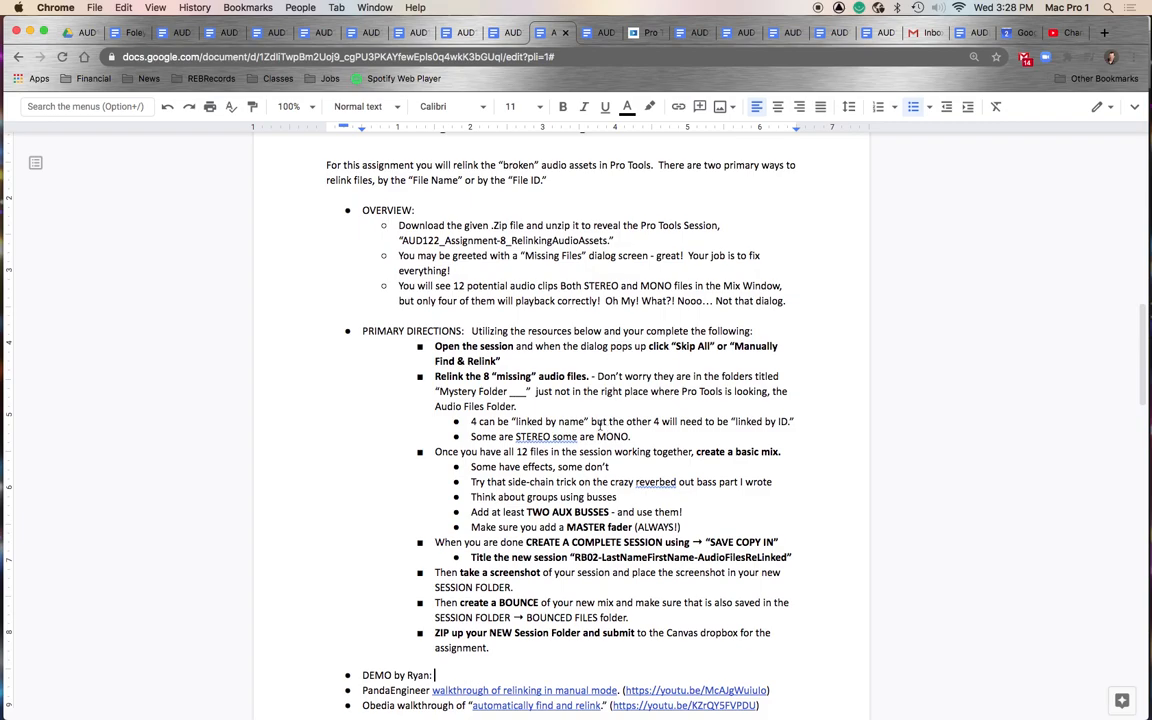
click(327, 166)
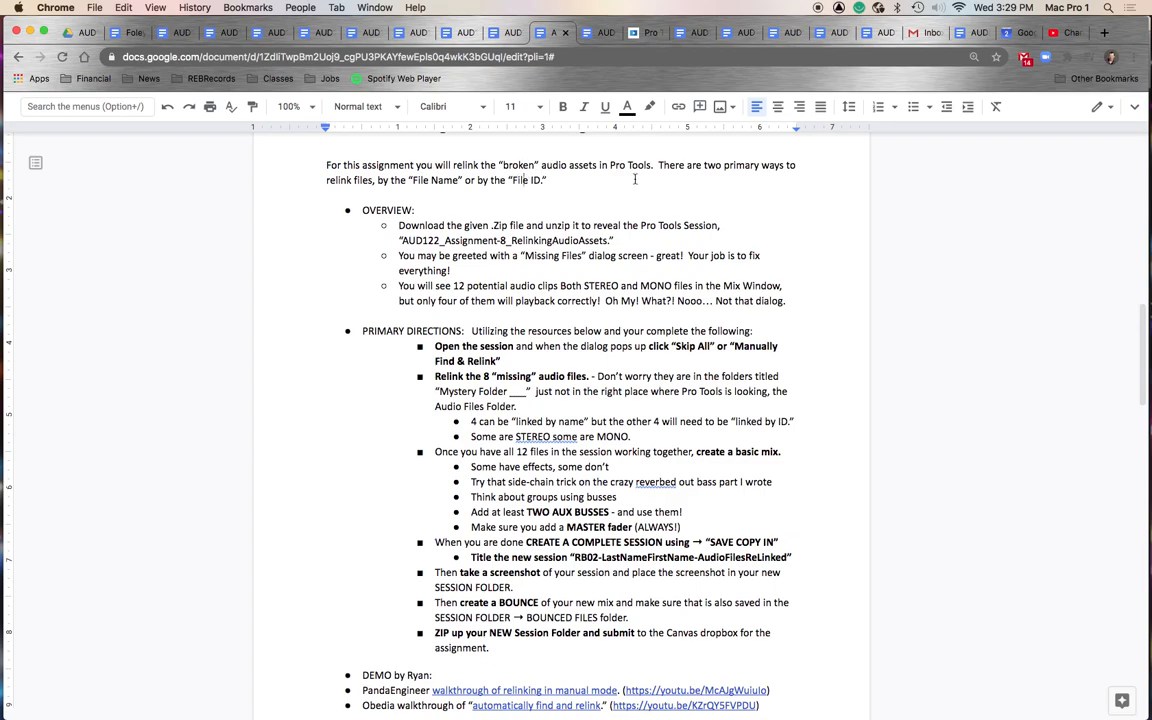